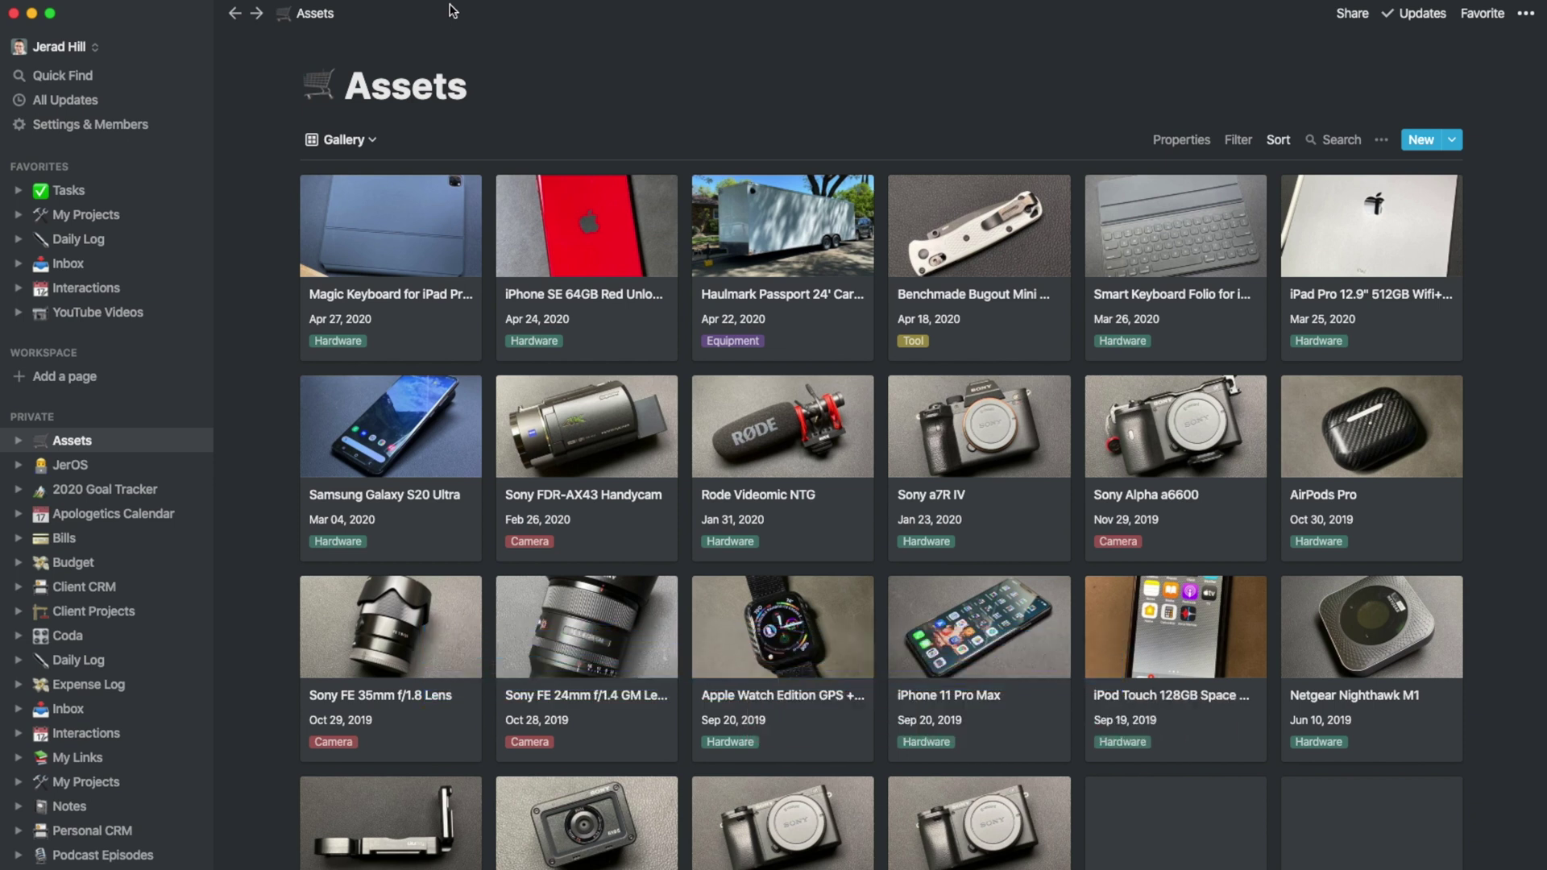
Switch Assets to the View All by Latest table and remove its Status is not Sold filter
scroll(612, 363, down, 1)
scroll(718, 546, up, 1)
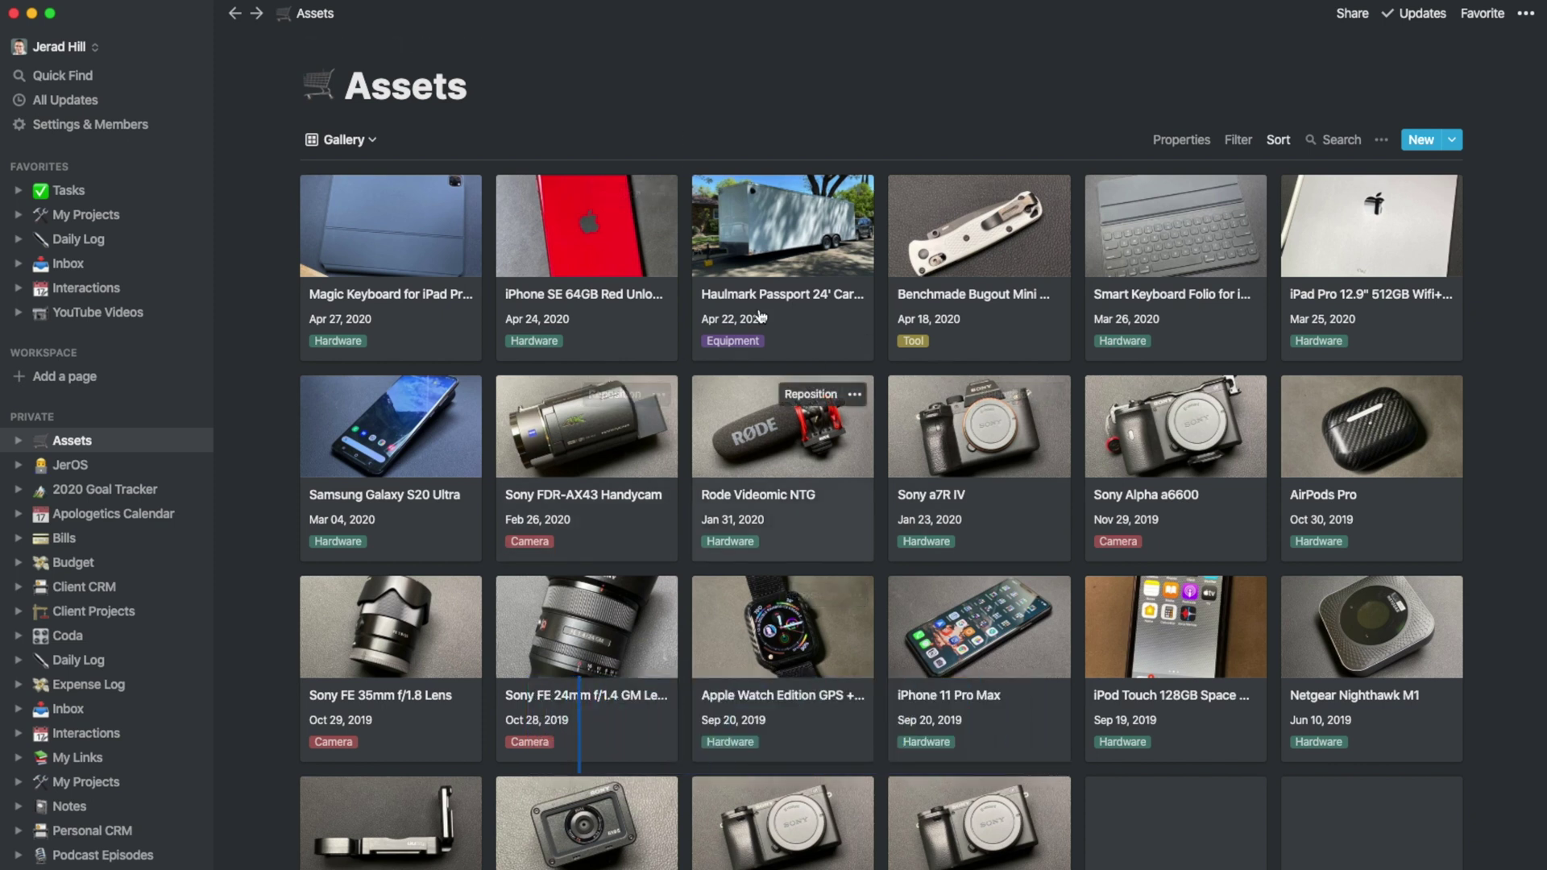
scroll(834, 697, down, 2)
scroll(836, 700, up, 2)
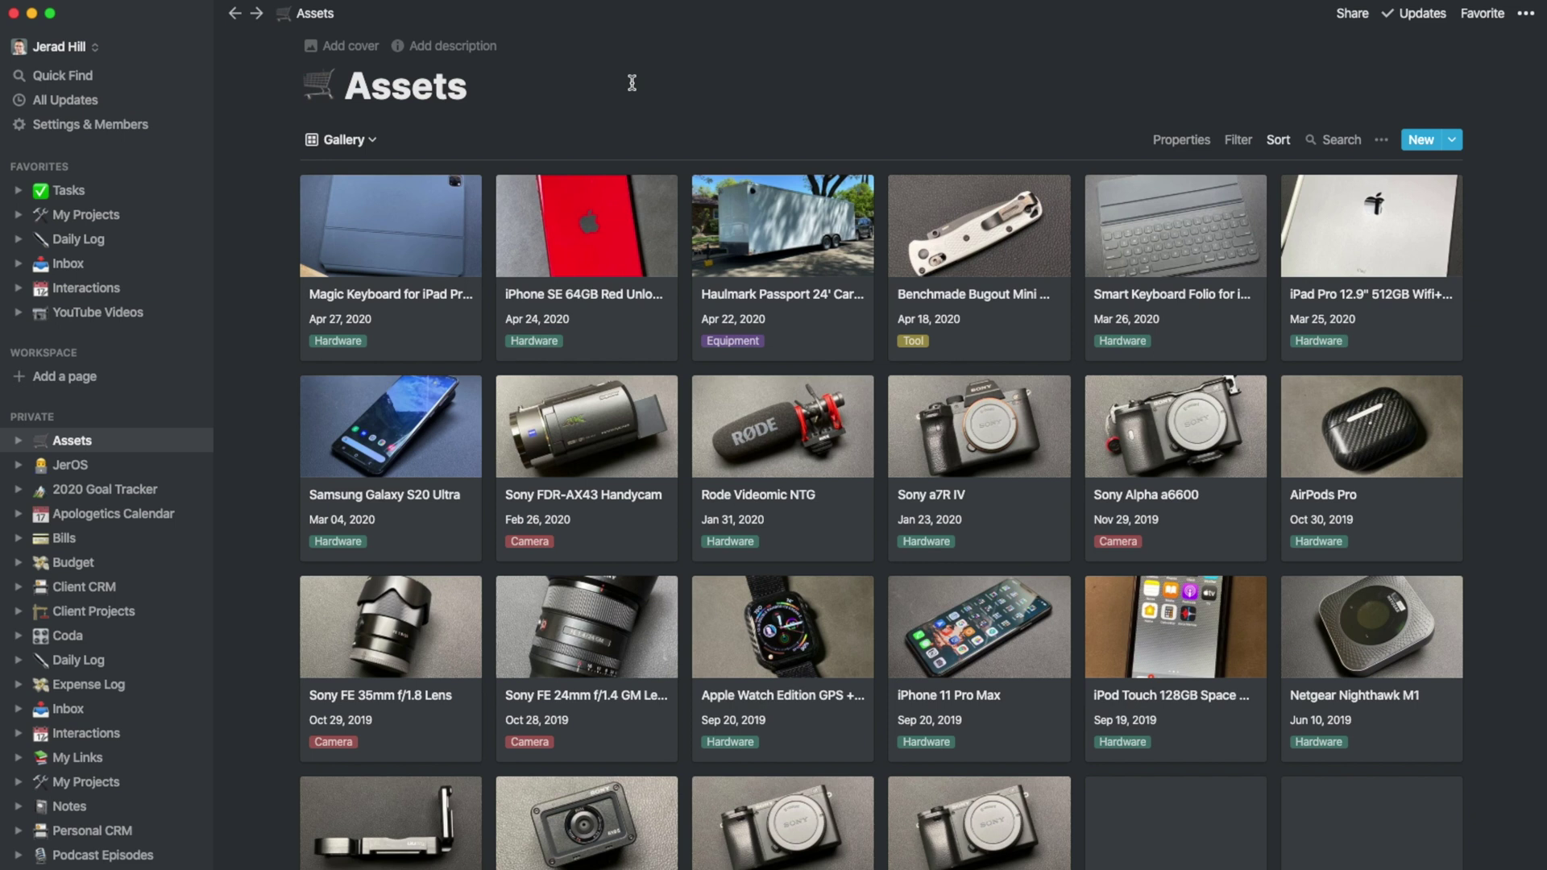
click(356, 143)
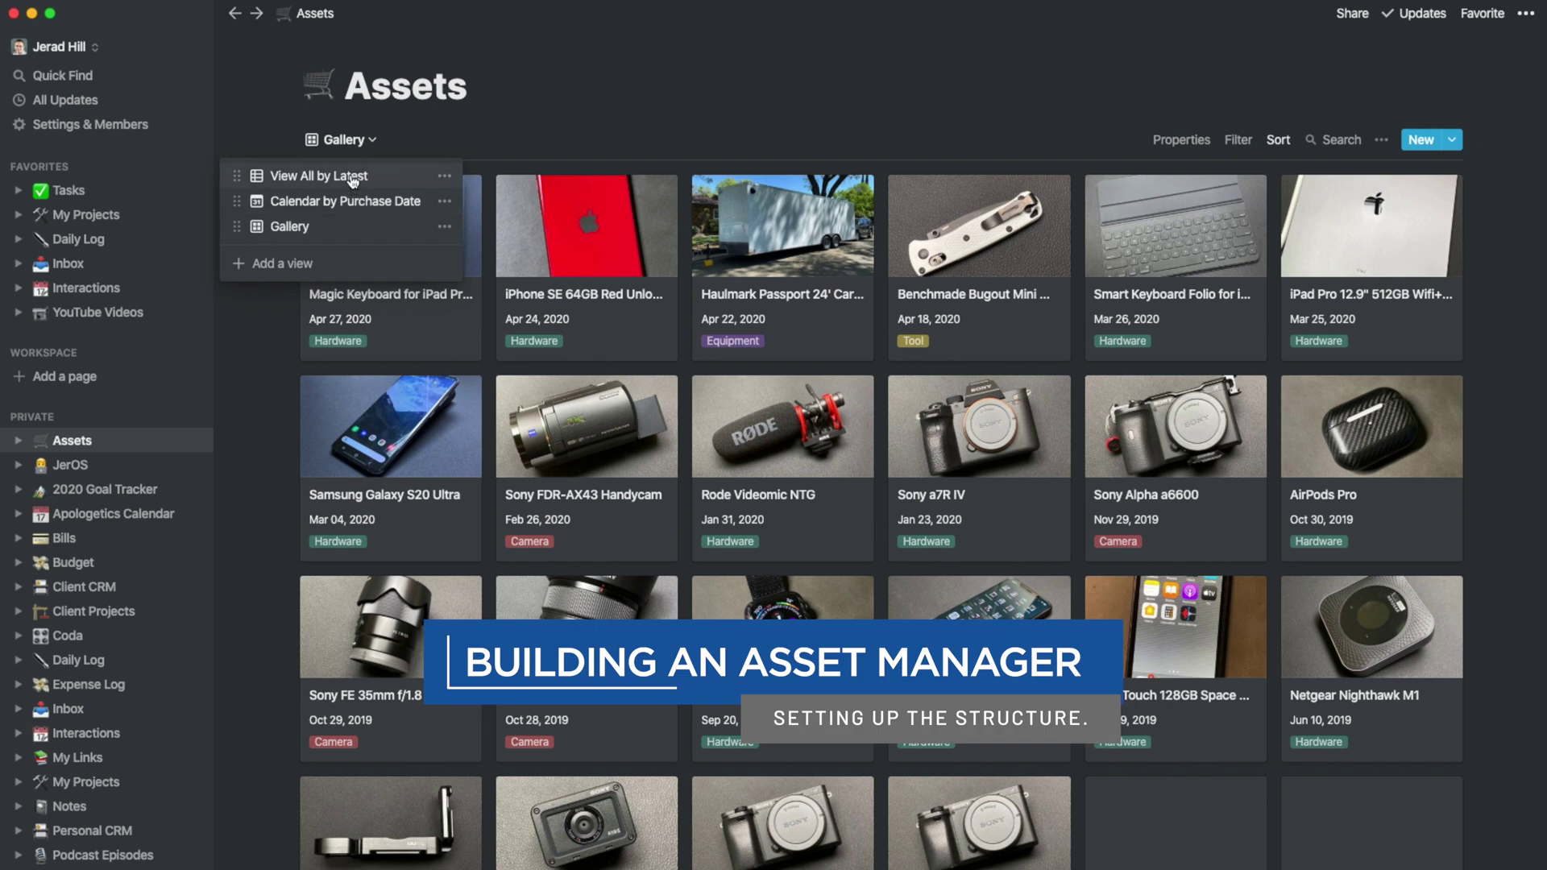
click(349, 177)
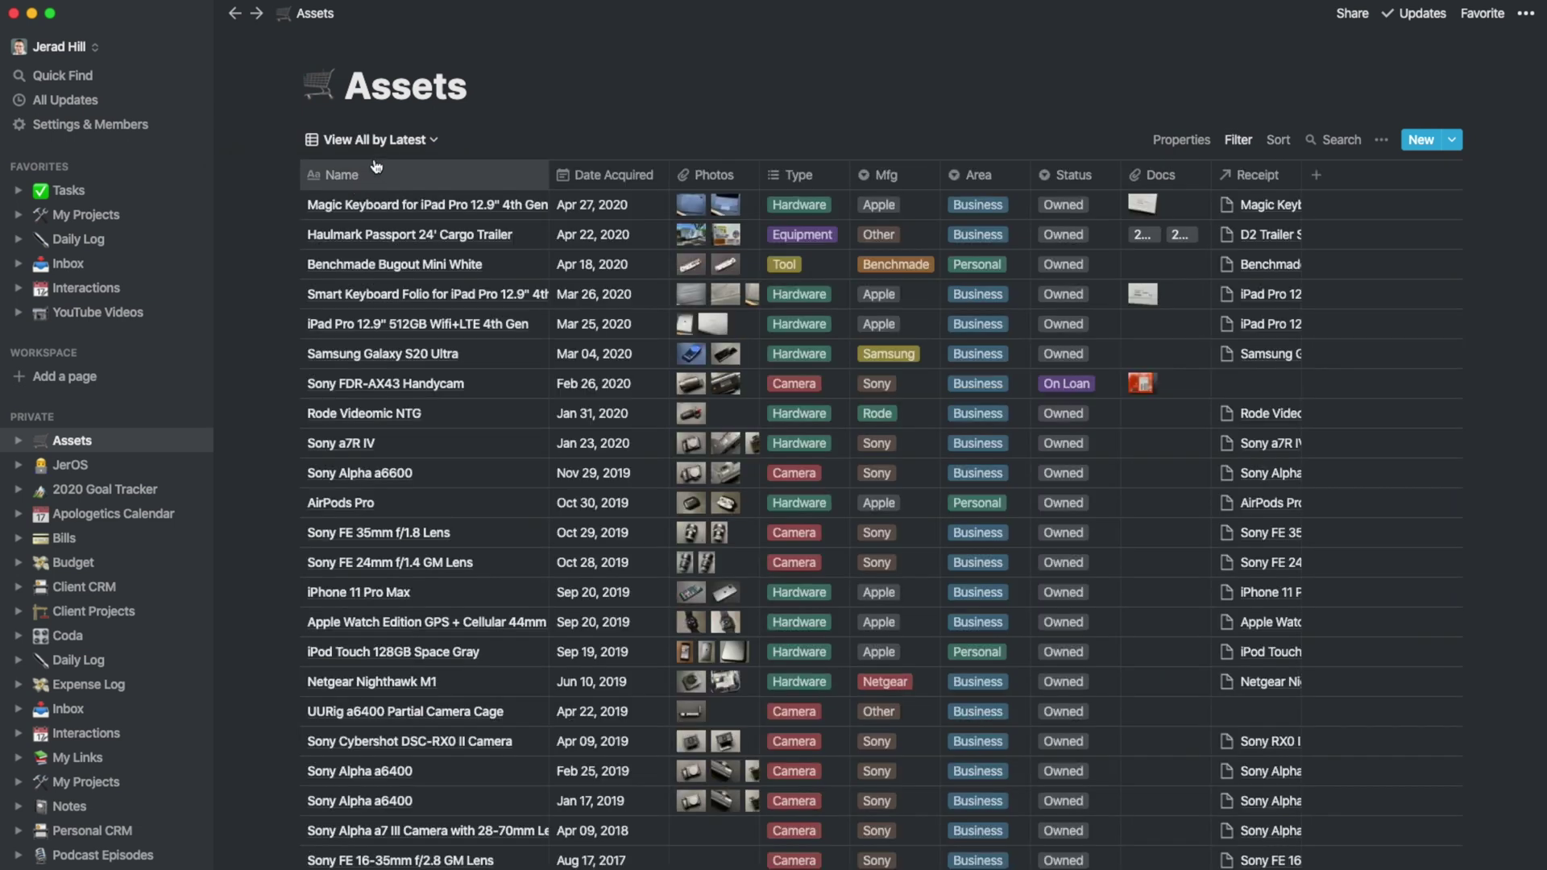
click(1237, 144)
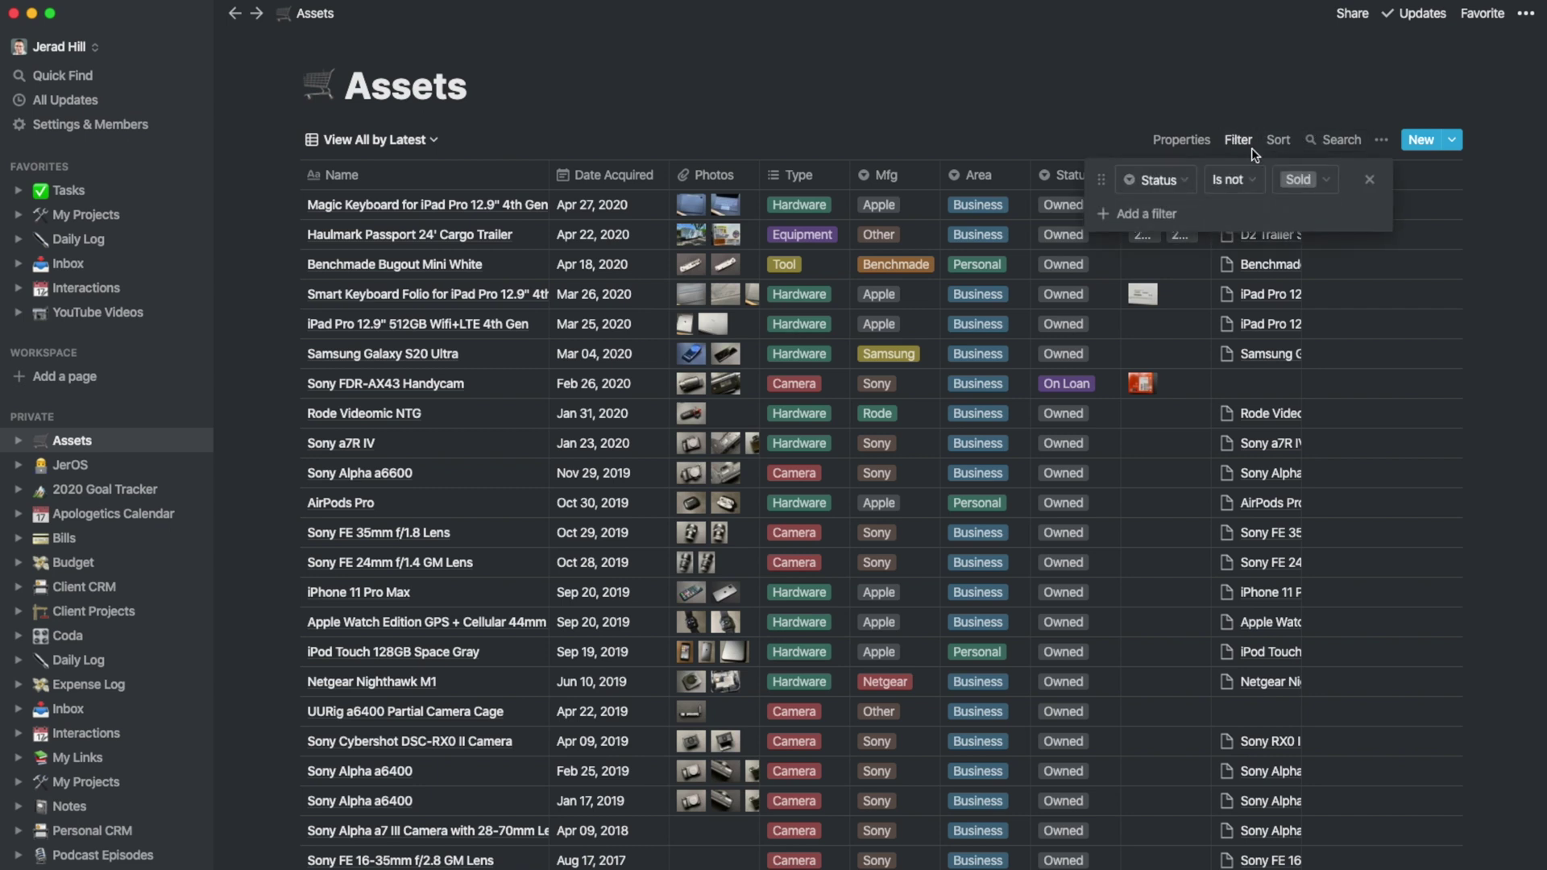
click(1380, 189)
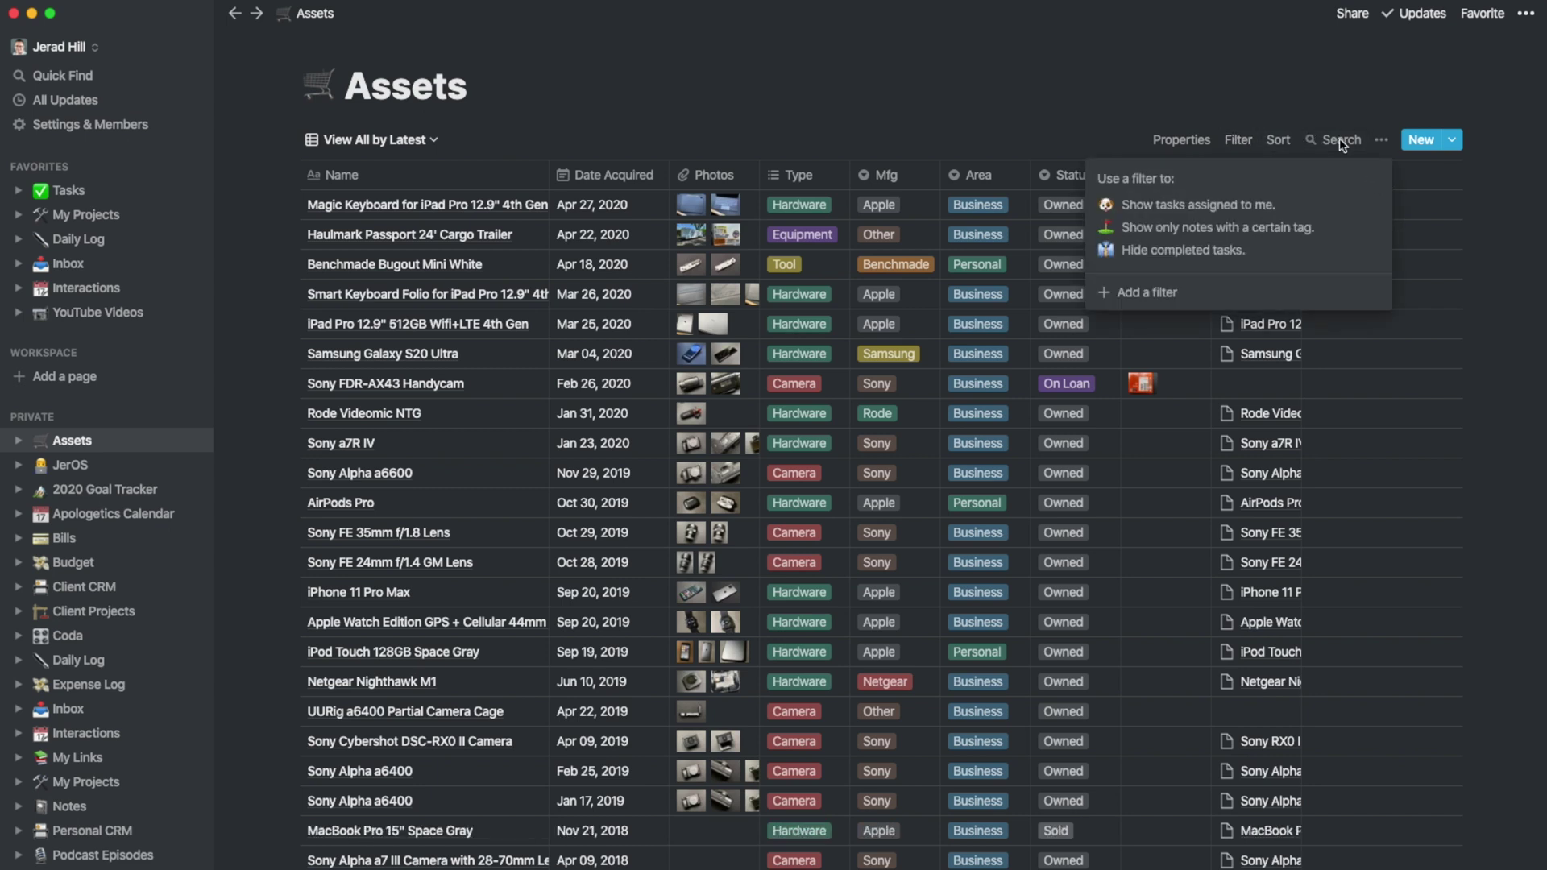
click(1118, 69)
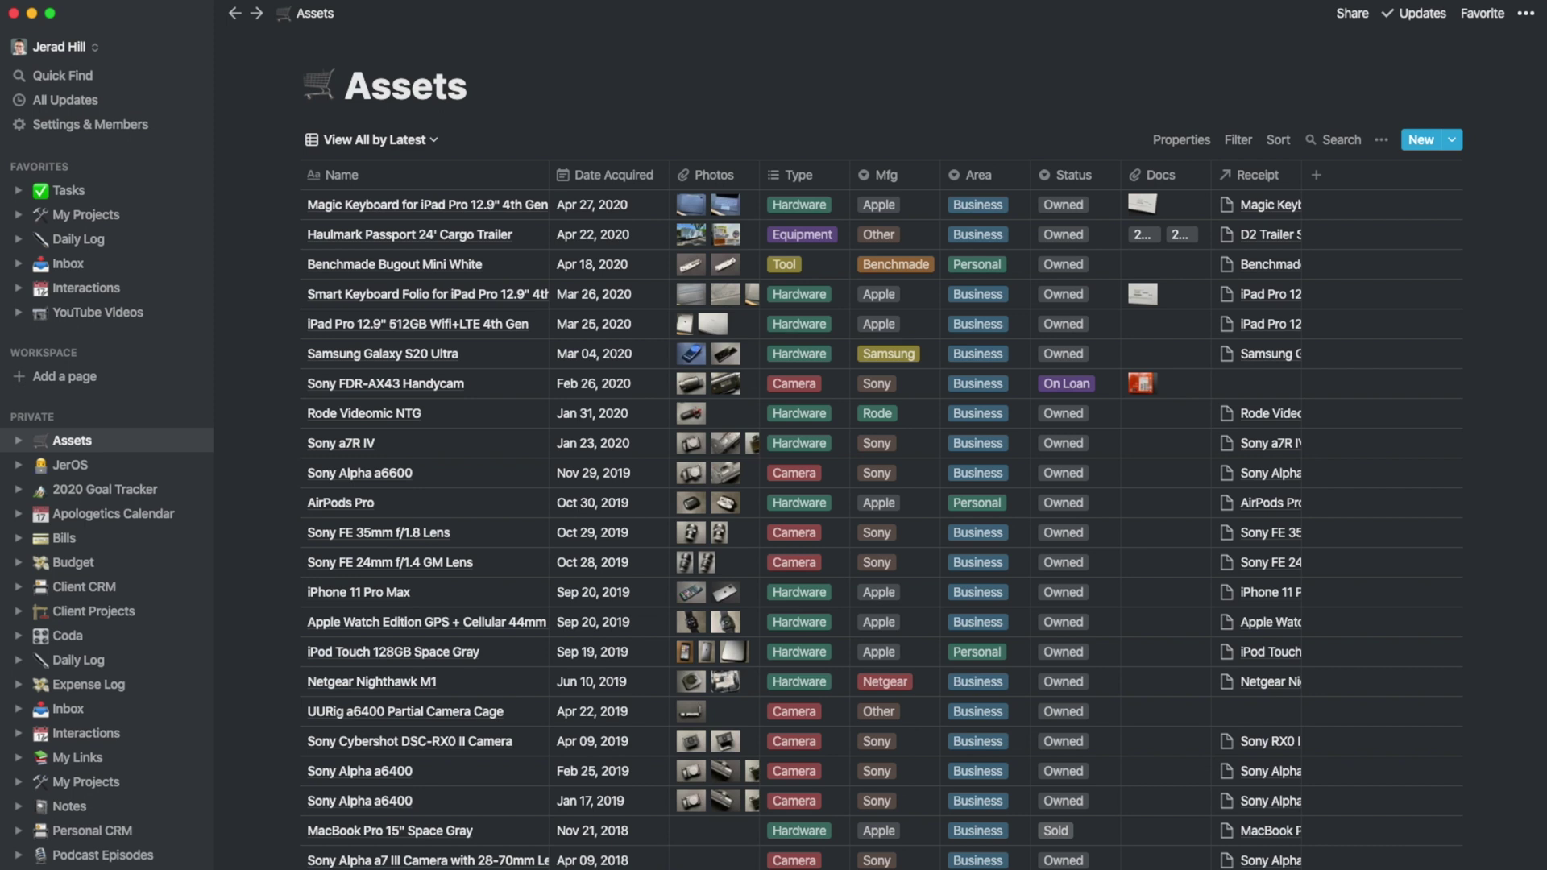
Sort the table by Date Acquired, descending, so the newest items come first
click(1278, 140)
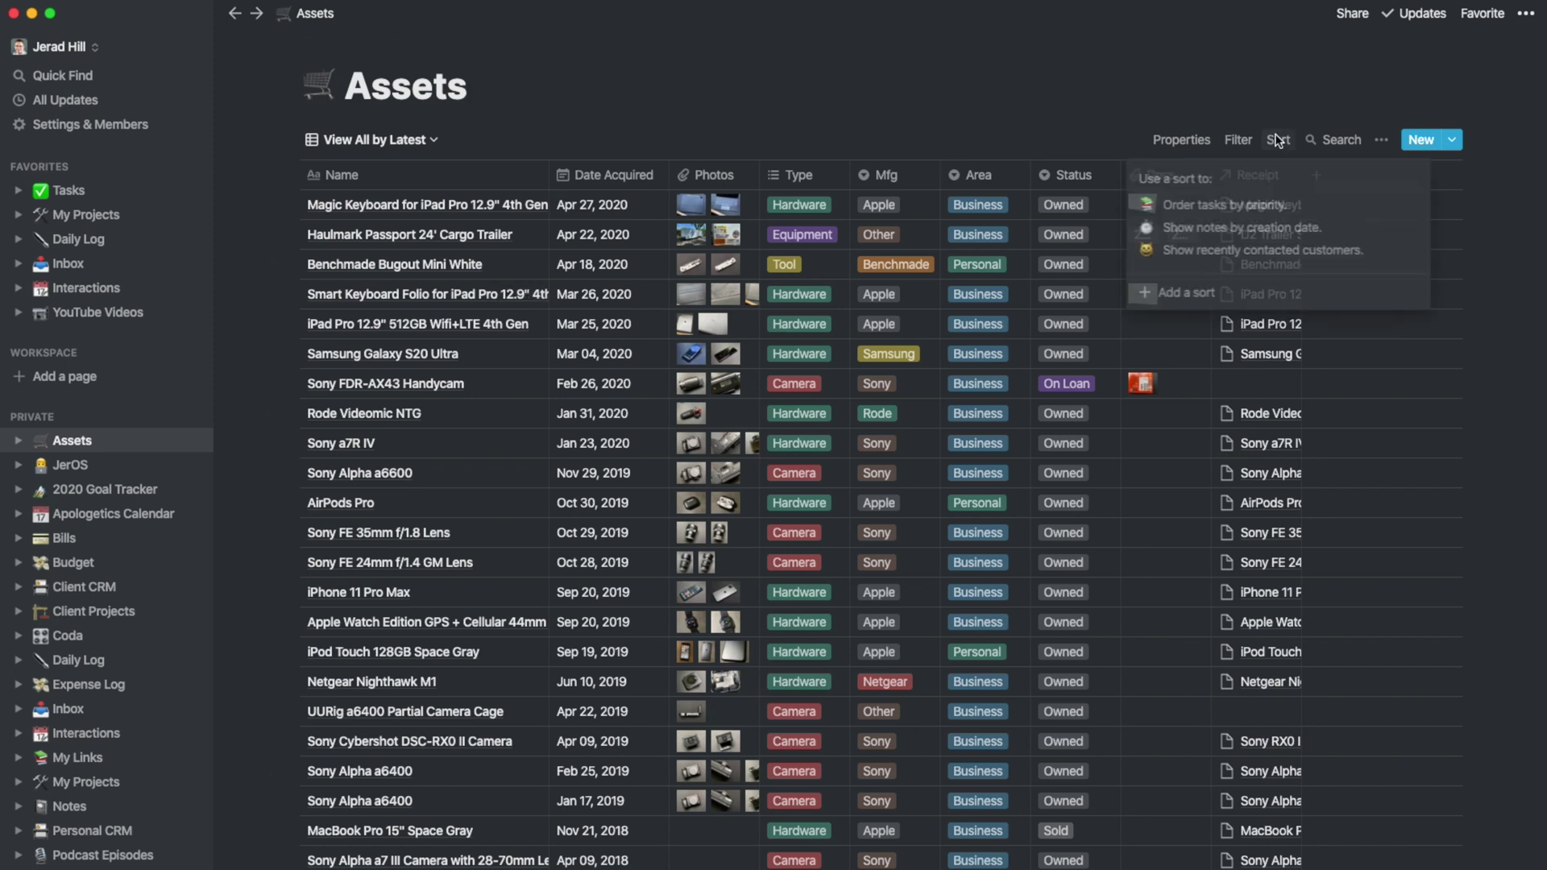
click(1189, 291)
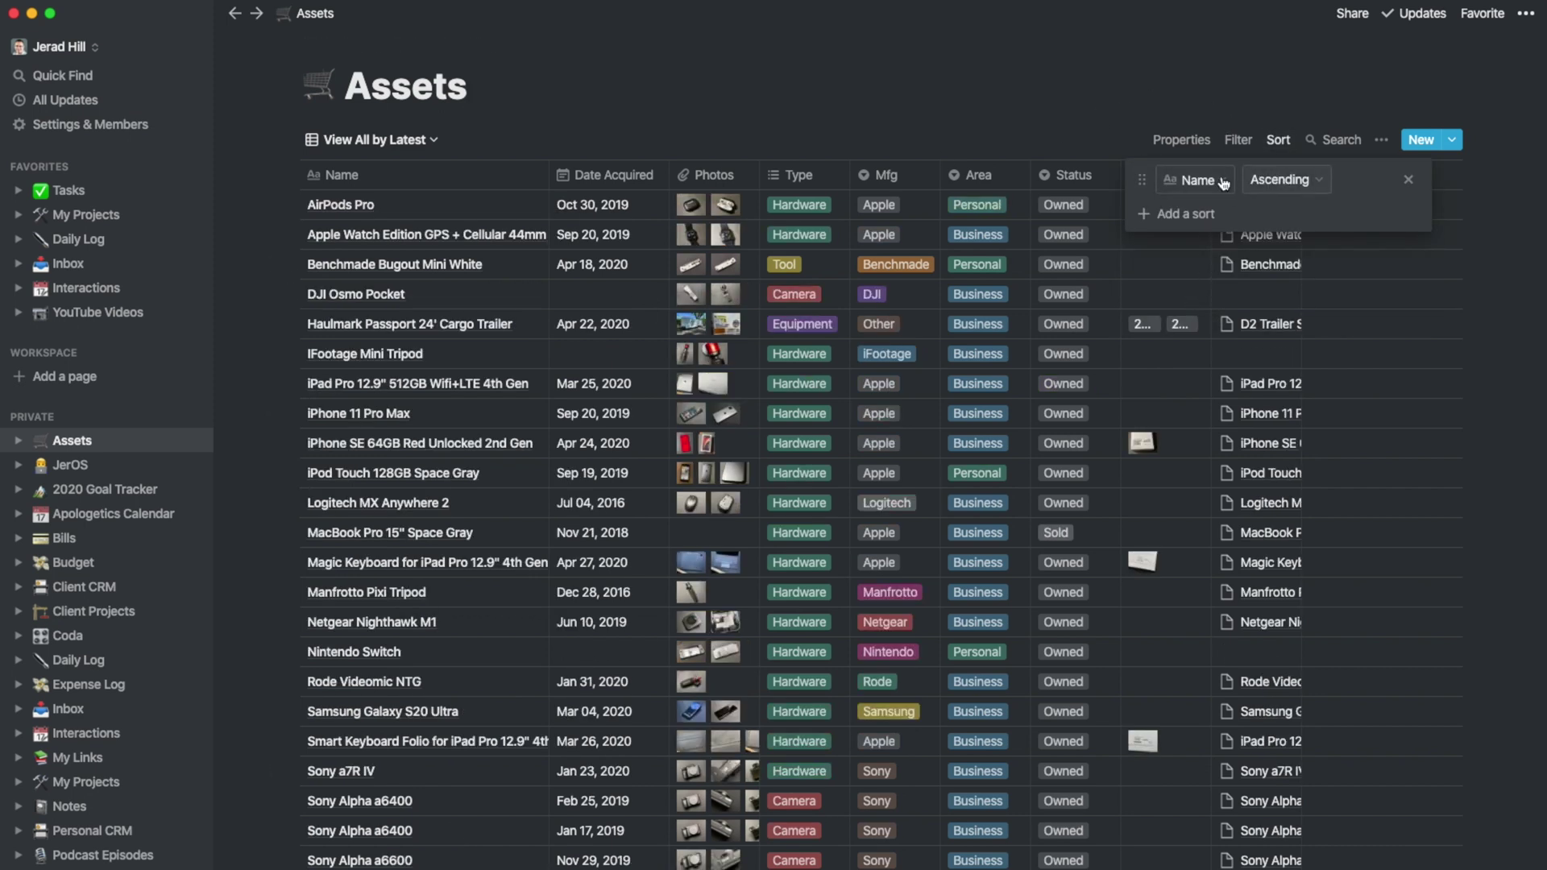
click(1197, 180)
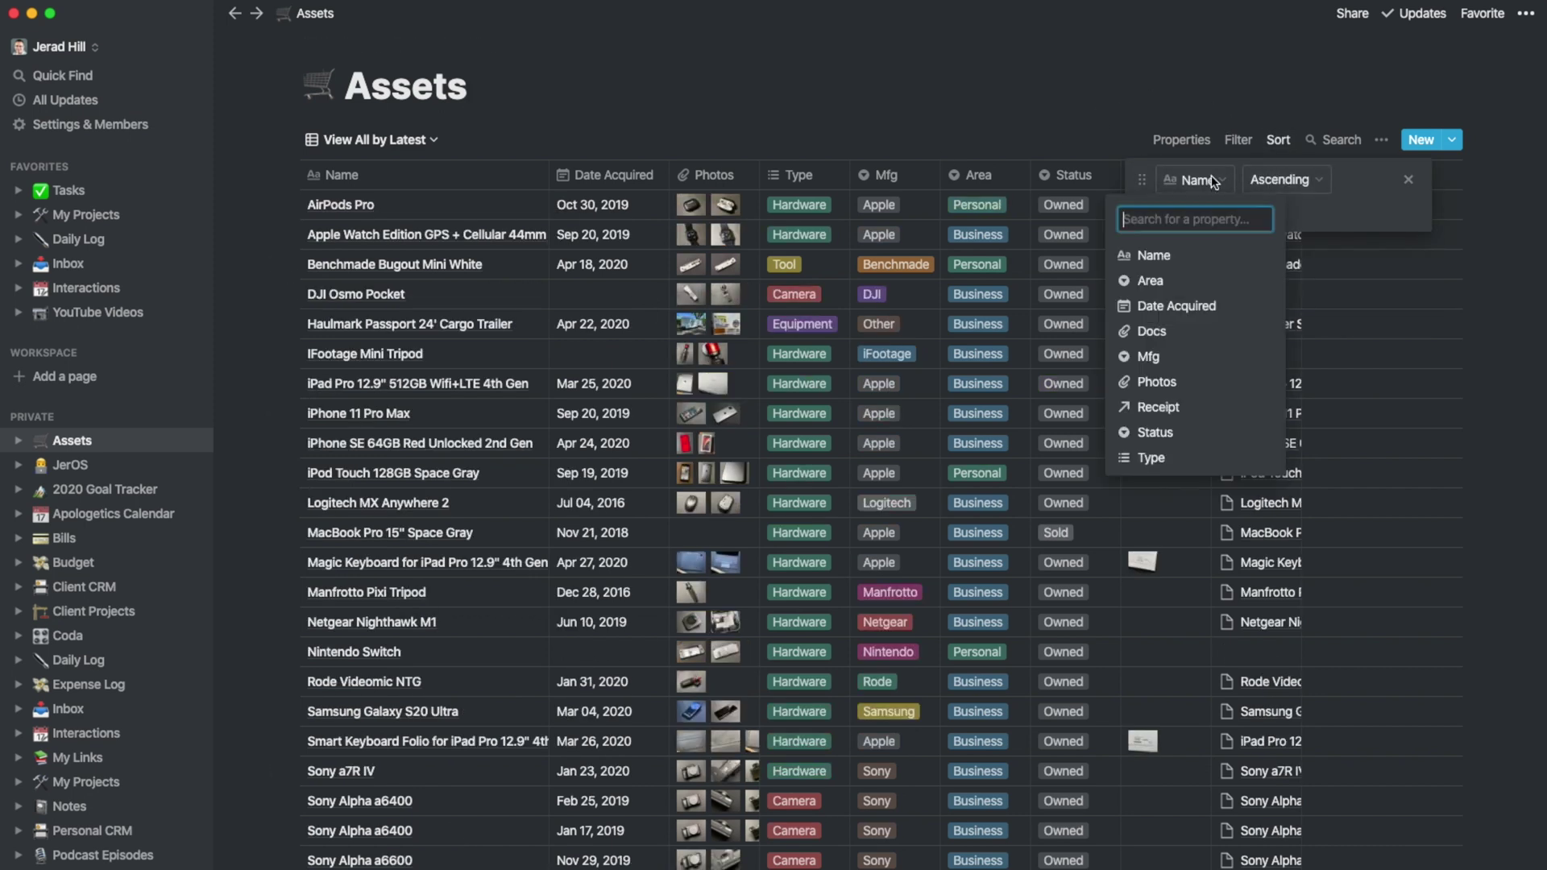
click(1183, 306)
click(1326, 179)
click(1321, 236)
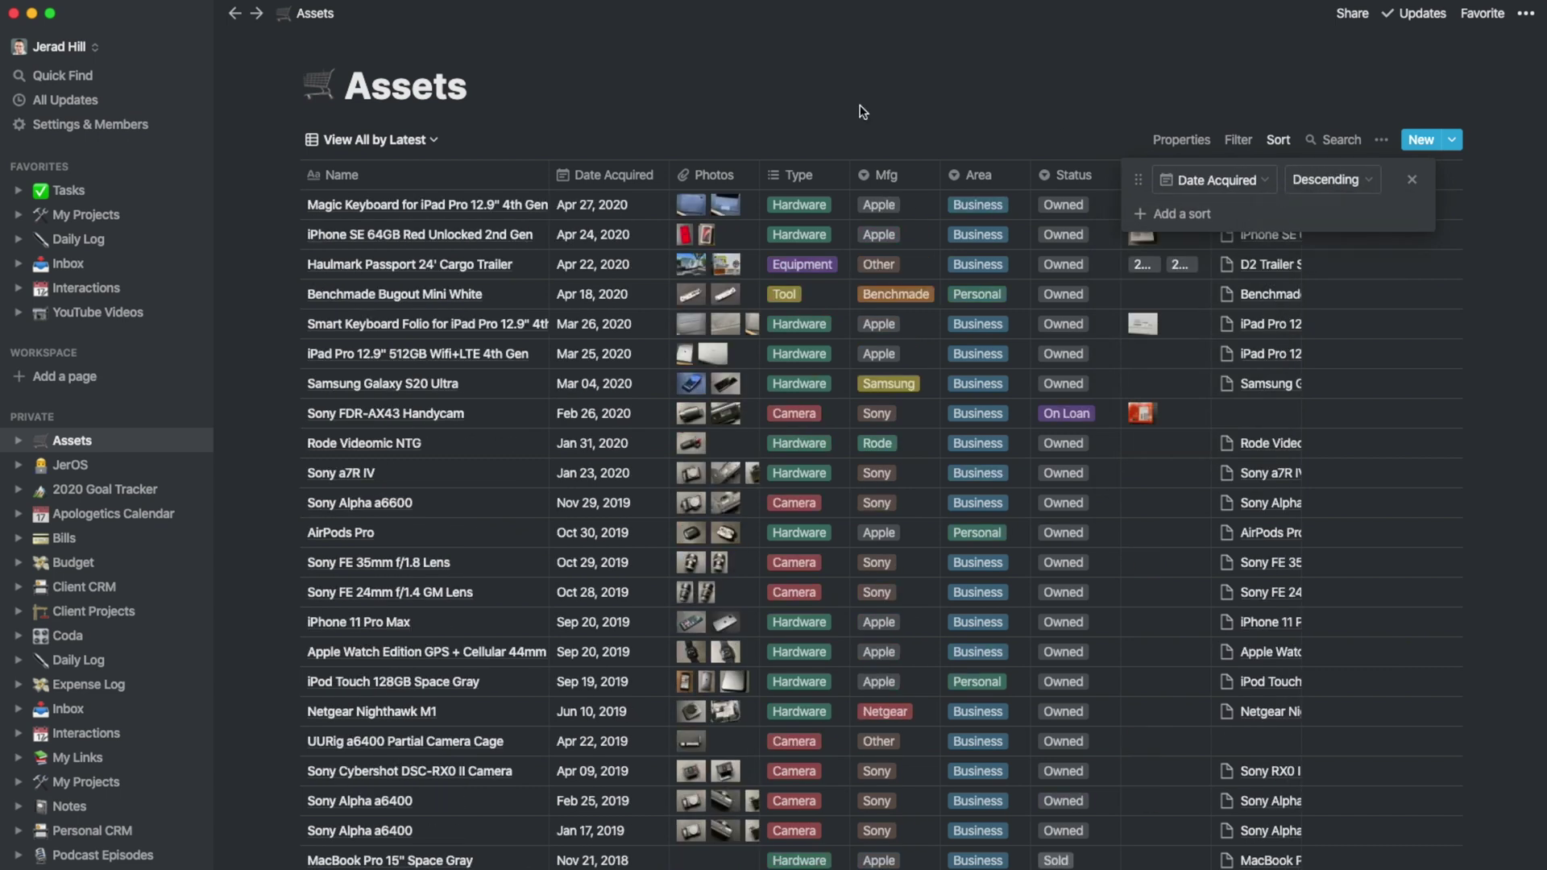
click(611, 219)
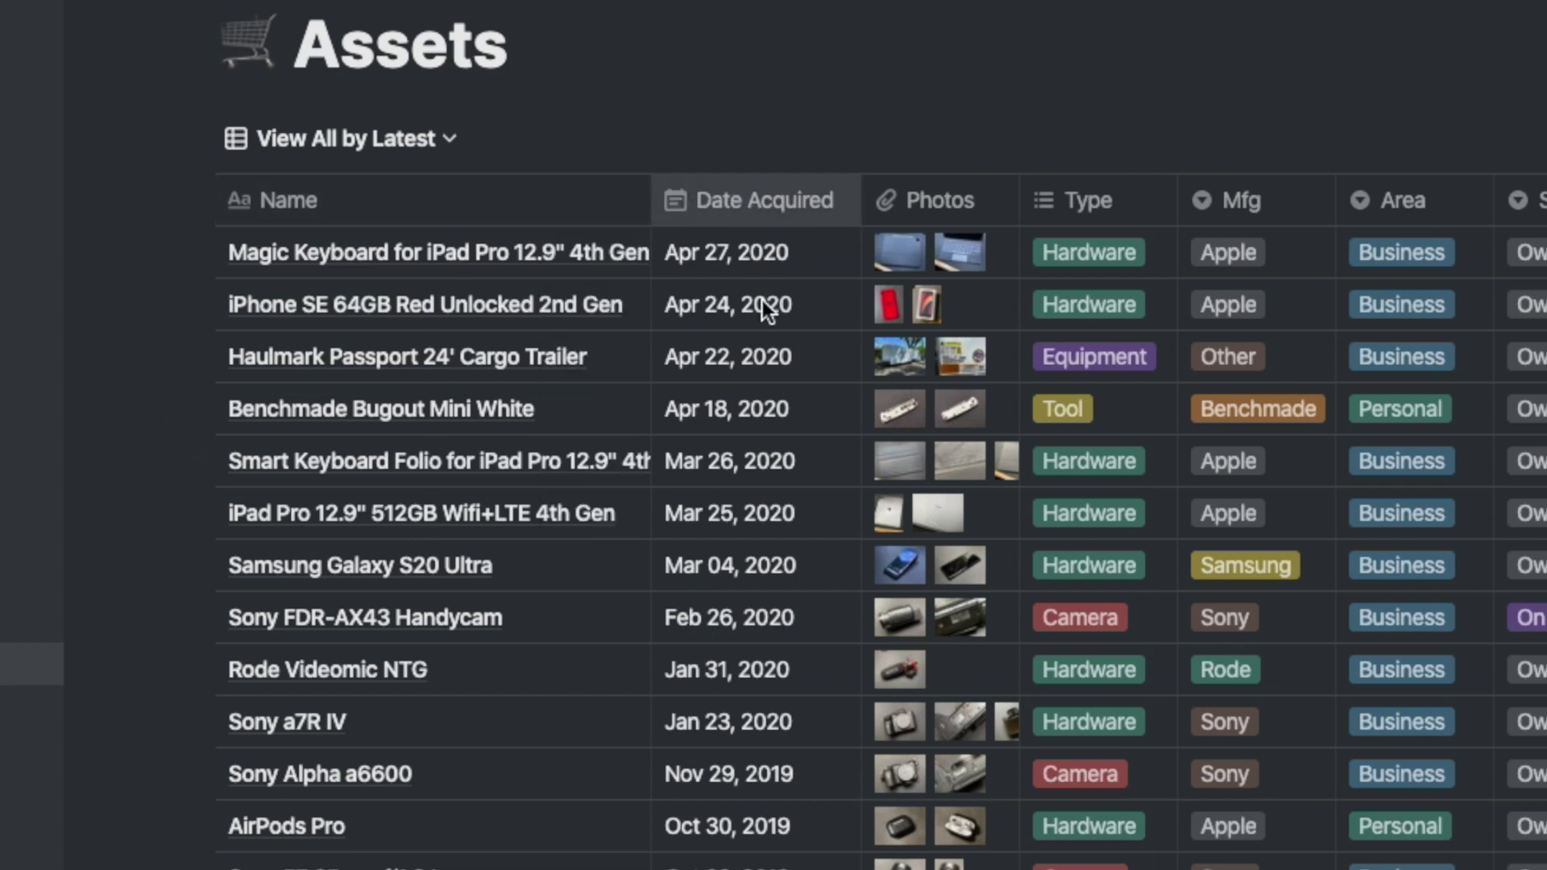
click(769, 255)
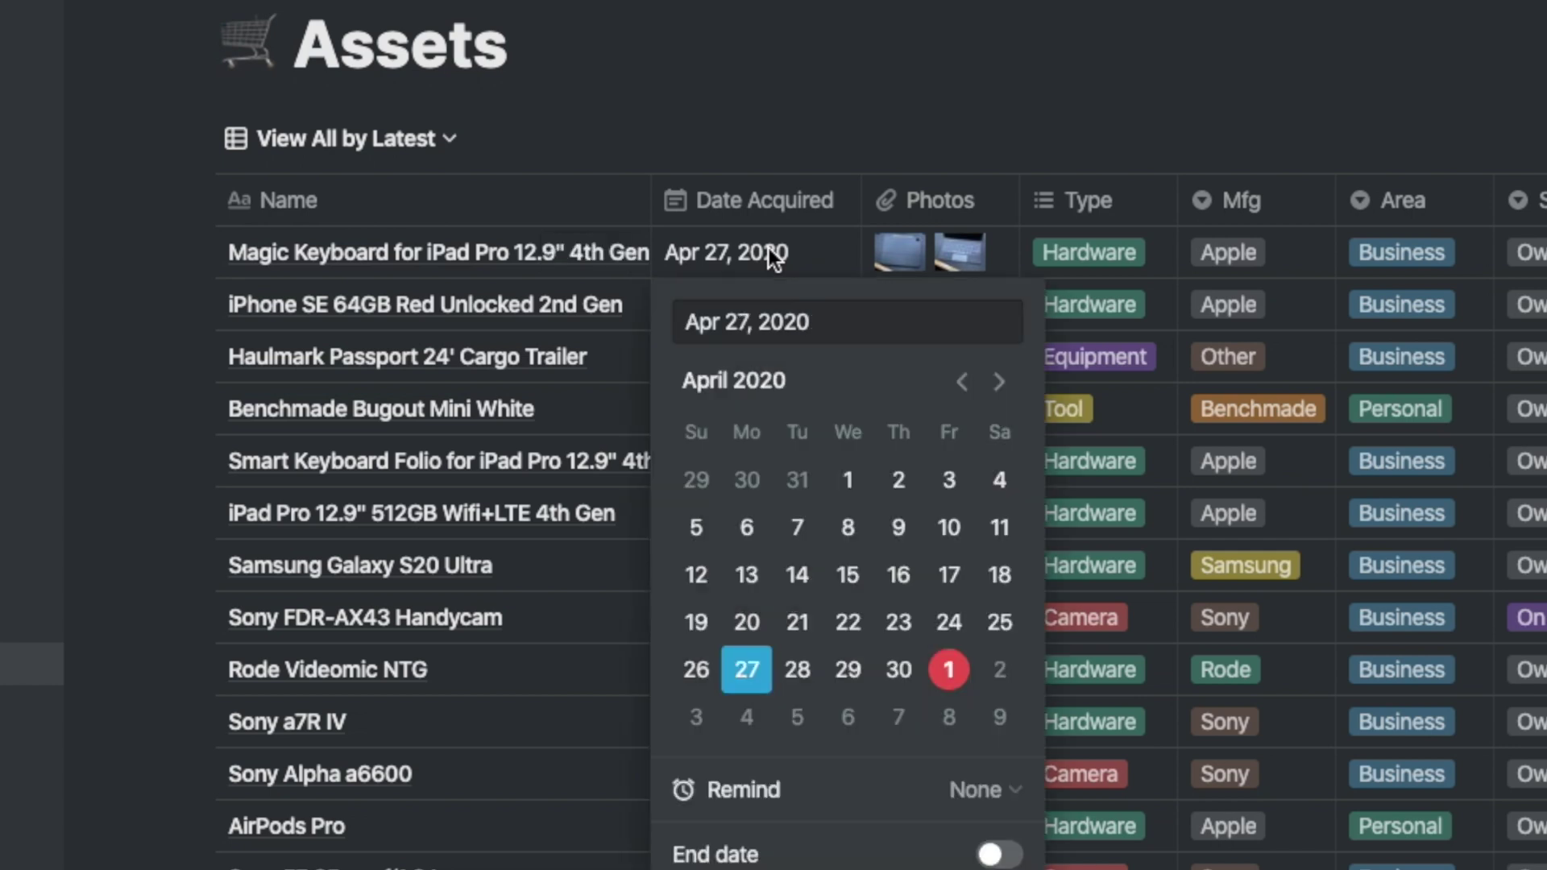
click(805, 98)
click(773, 202)
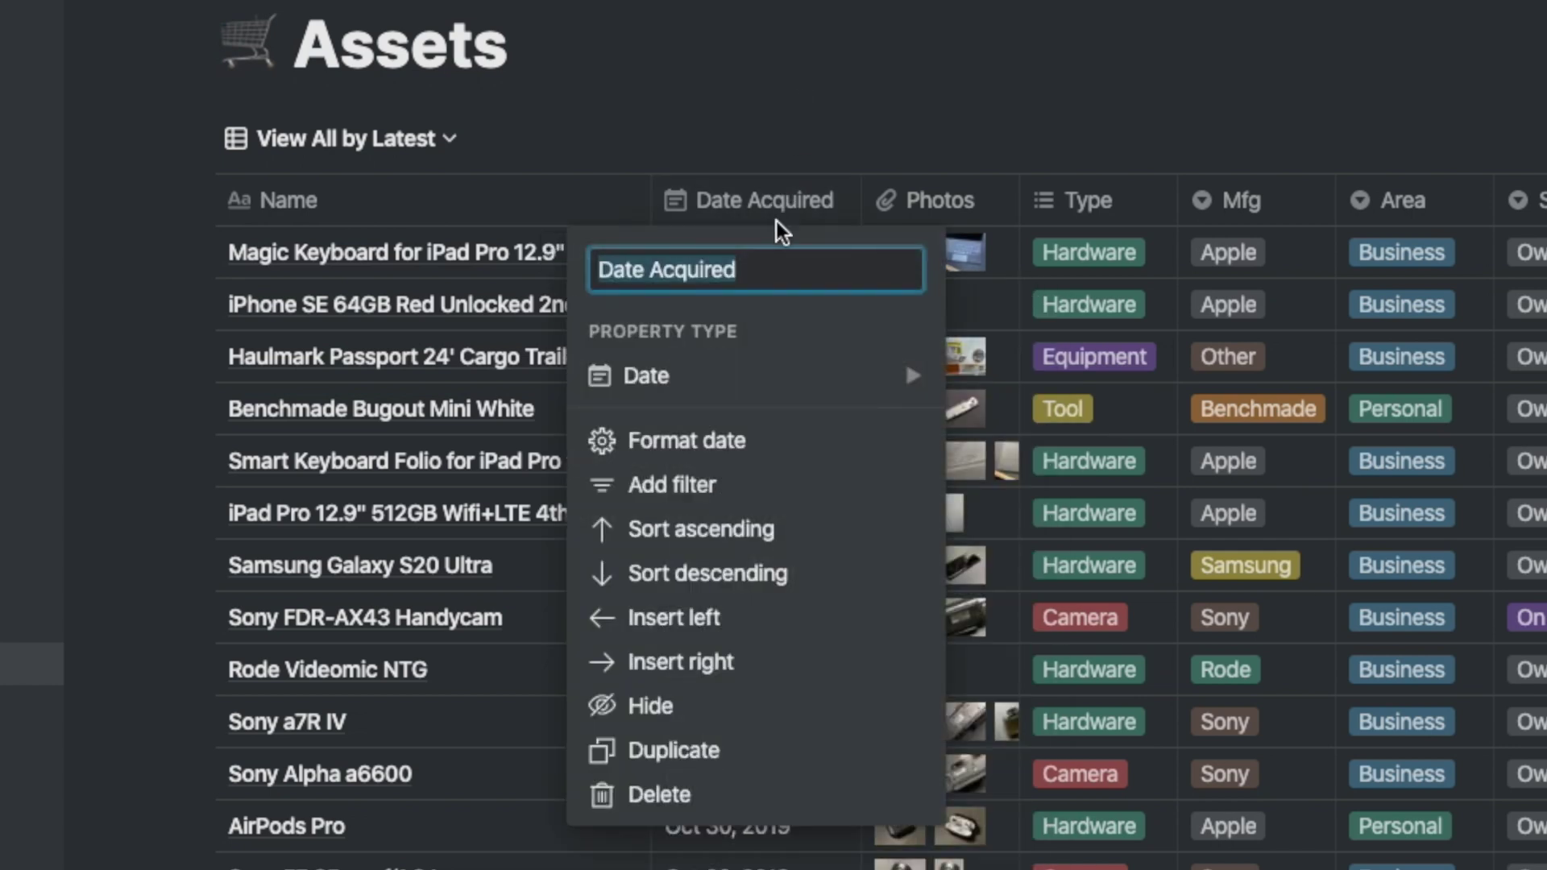
mouse_move(772, 378)
scroll(1064, 488, down, 3)
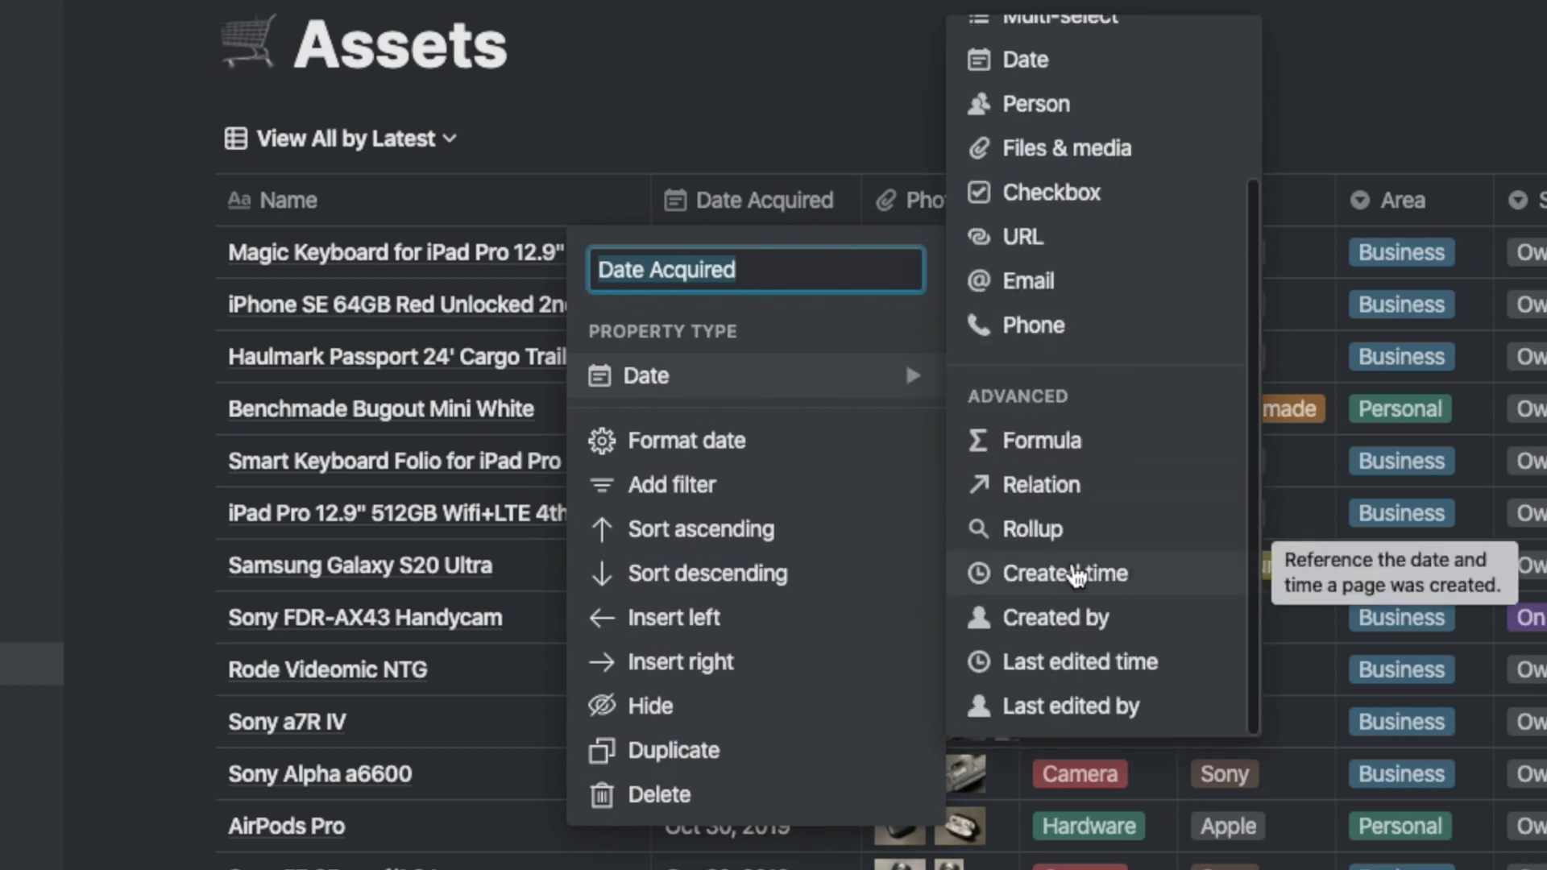
click(814, 50)
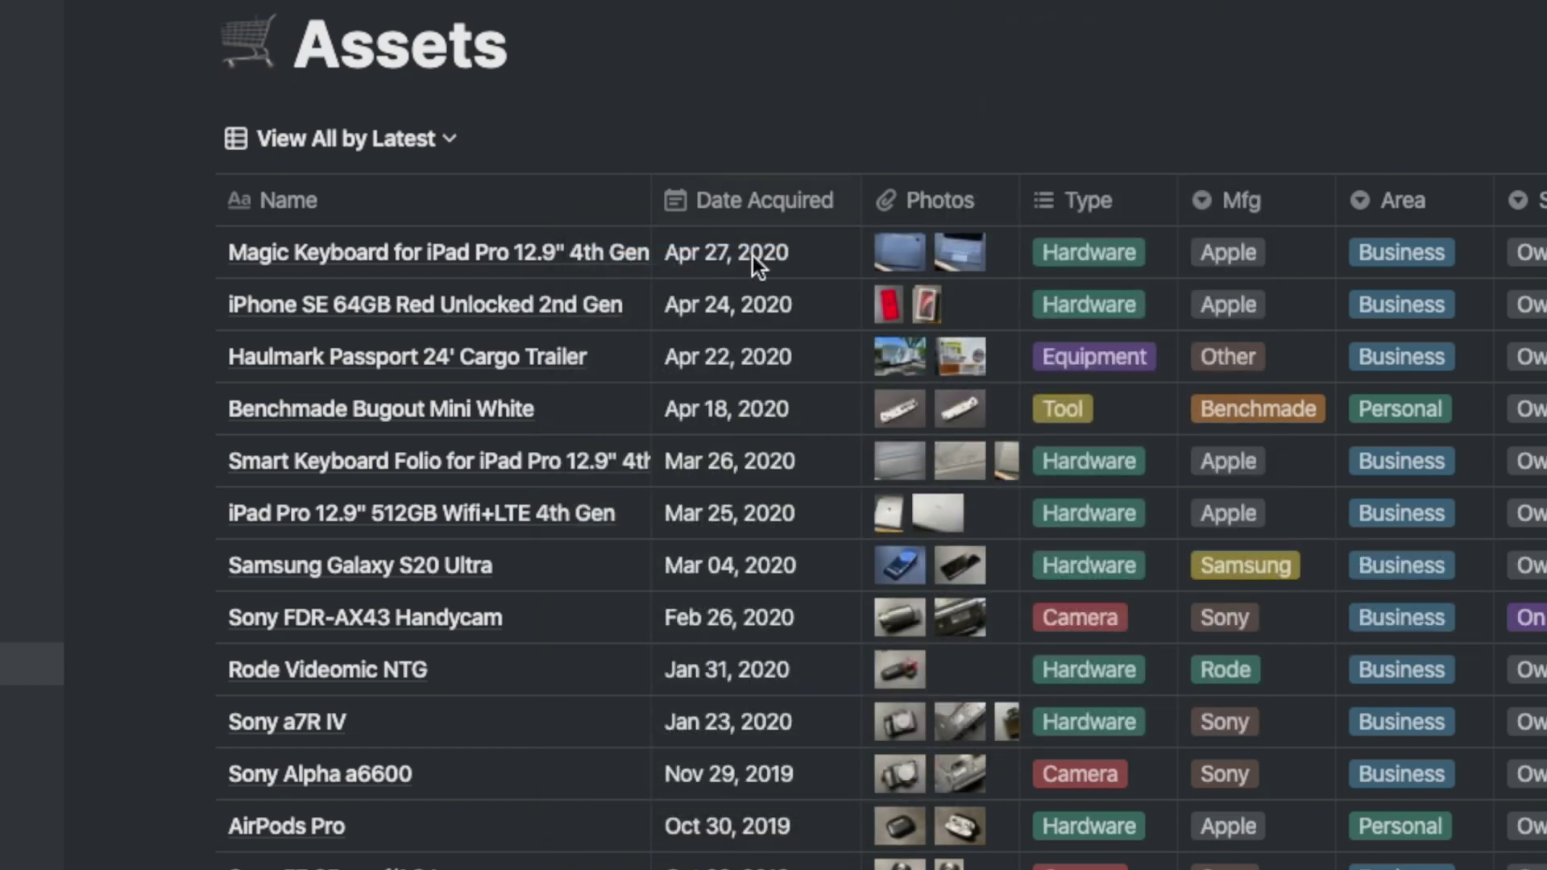
click(766, 213)
mouse_move(739, 384)
click(788, 36)
click(709, 514)
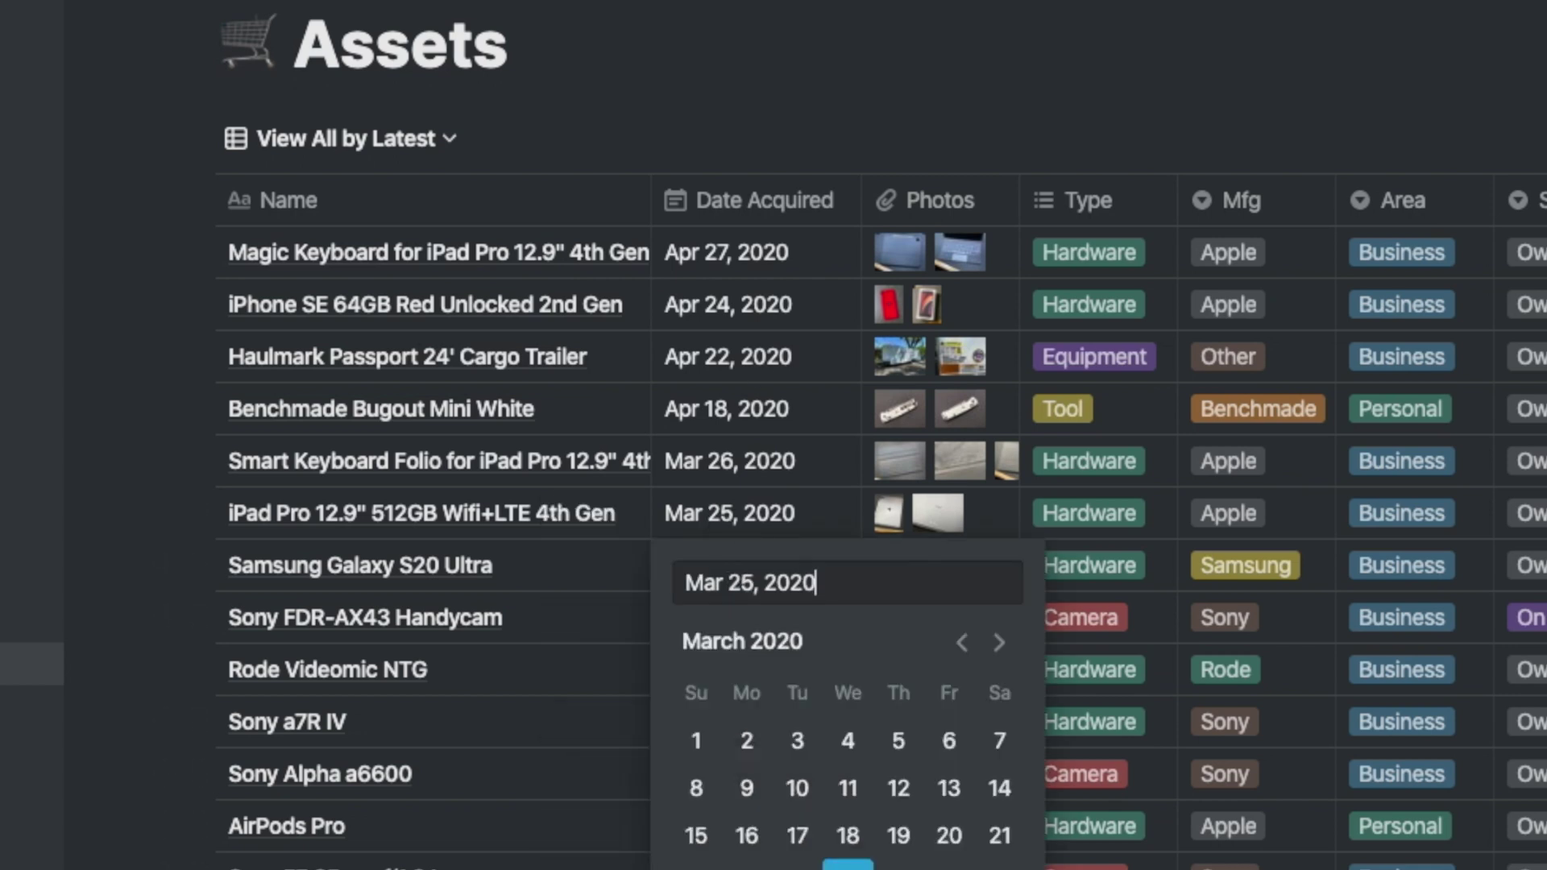
key(Escape)
click(941, 203)
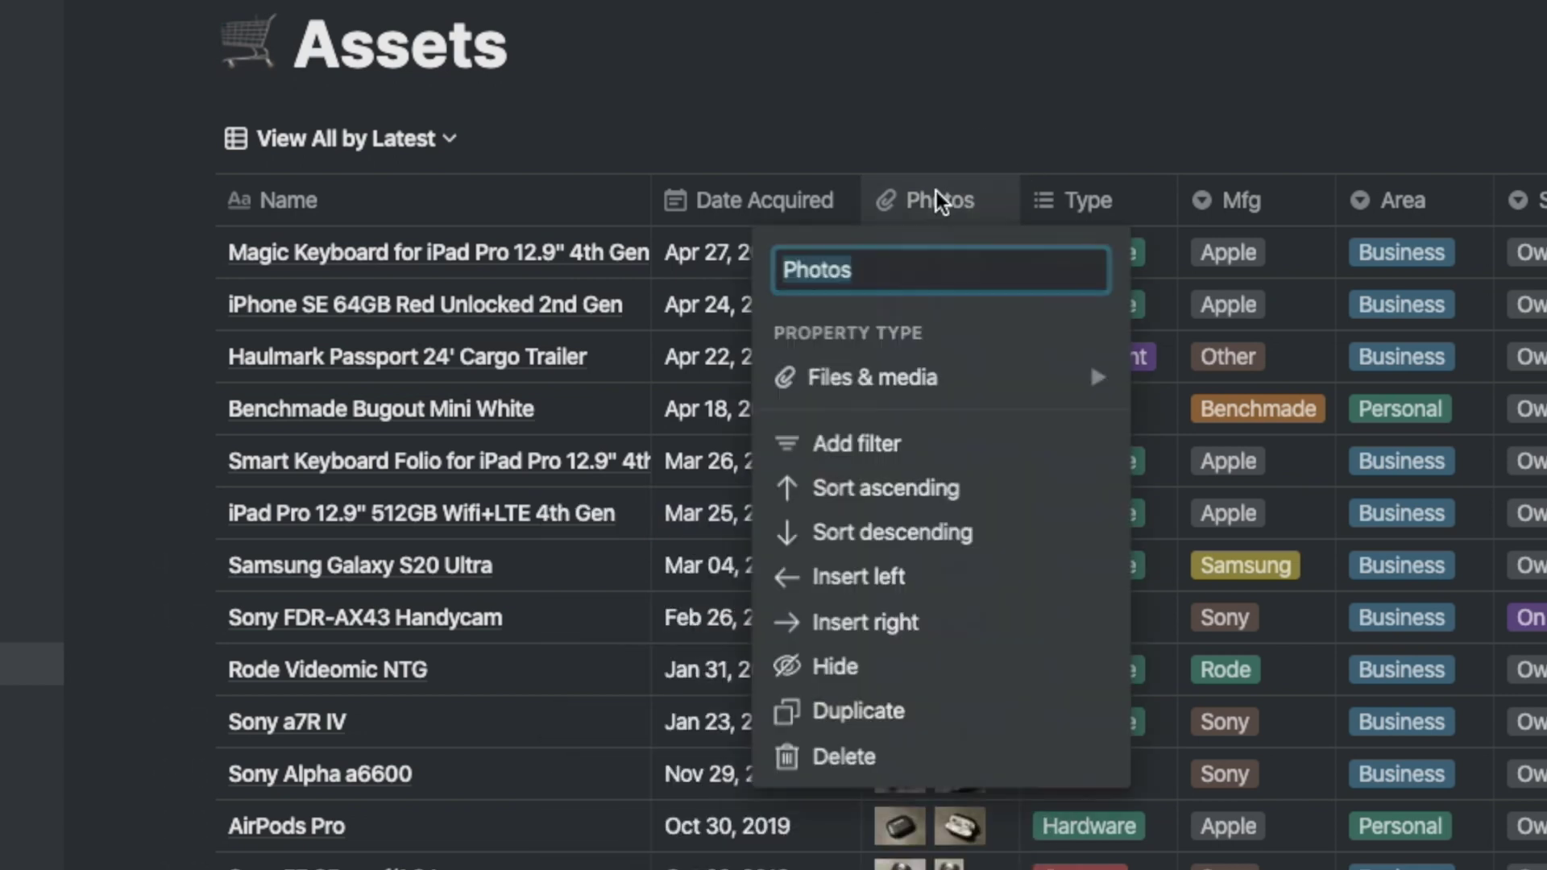
mouse_move(875, 394)
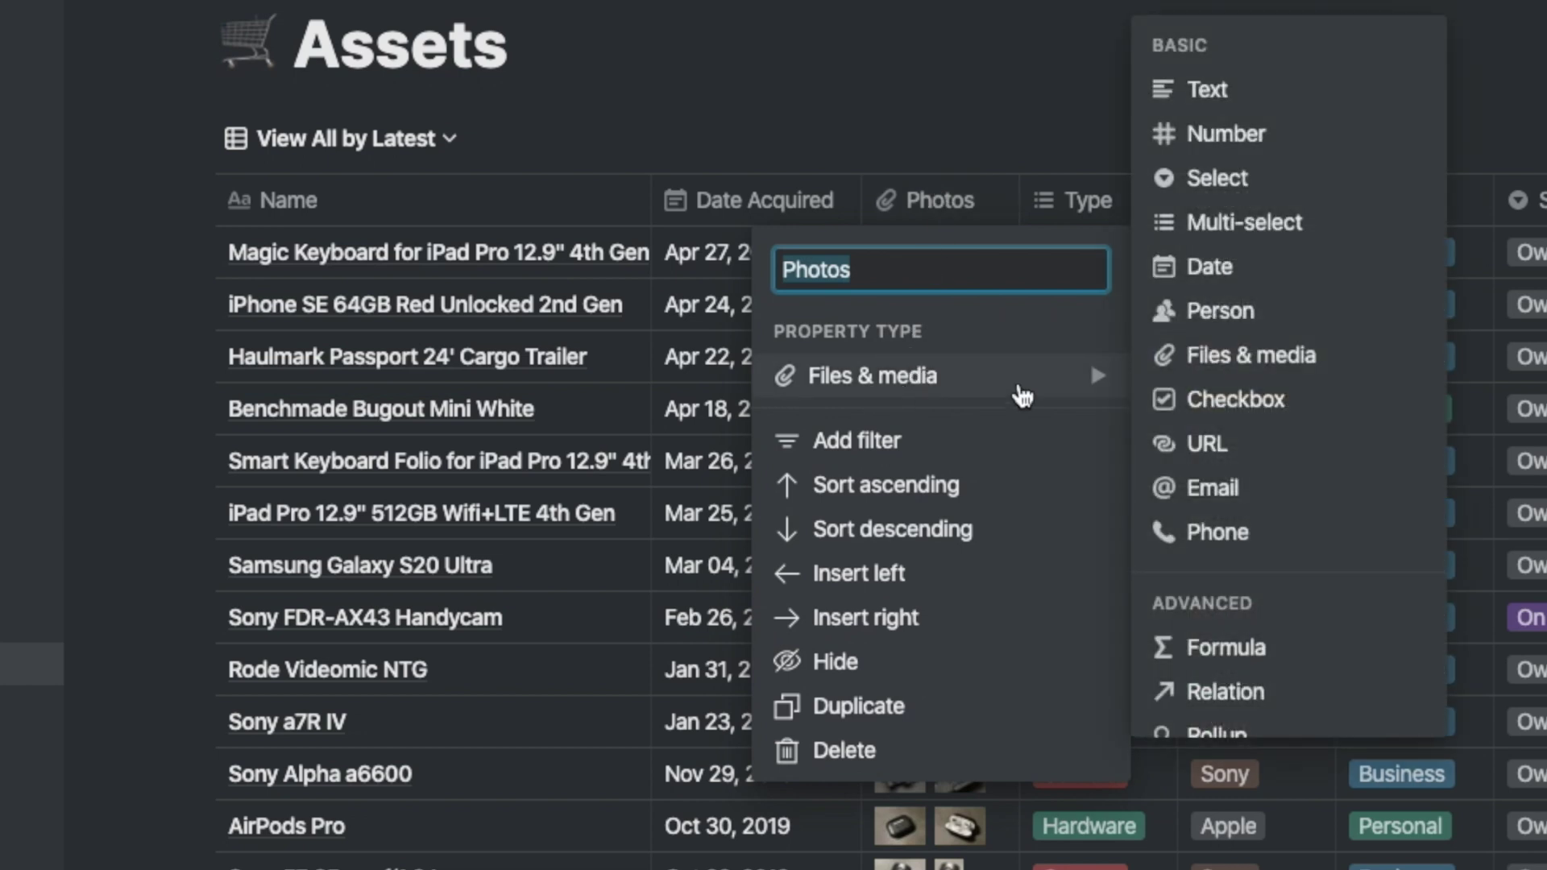
key(Escape)
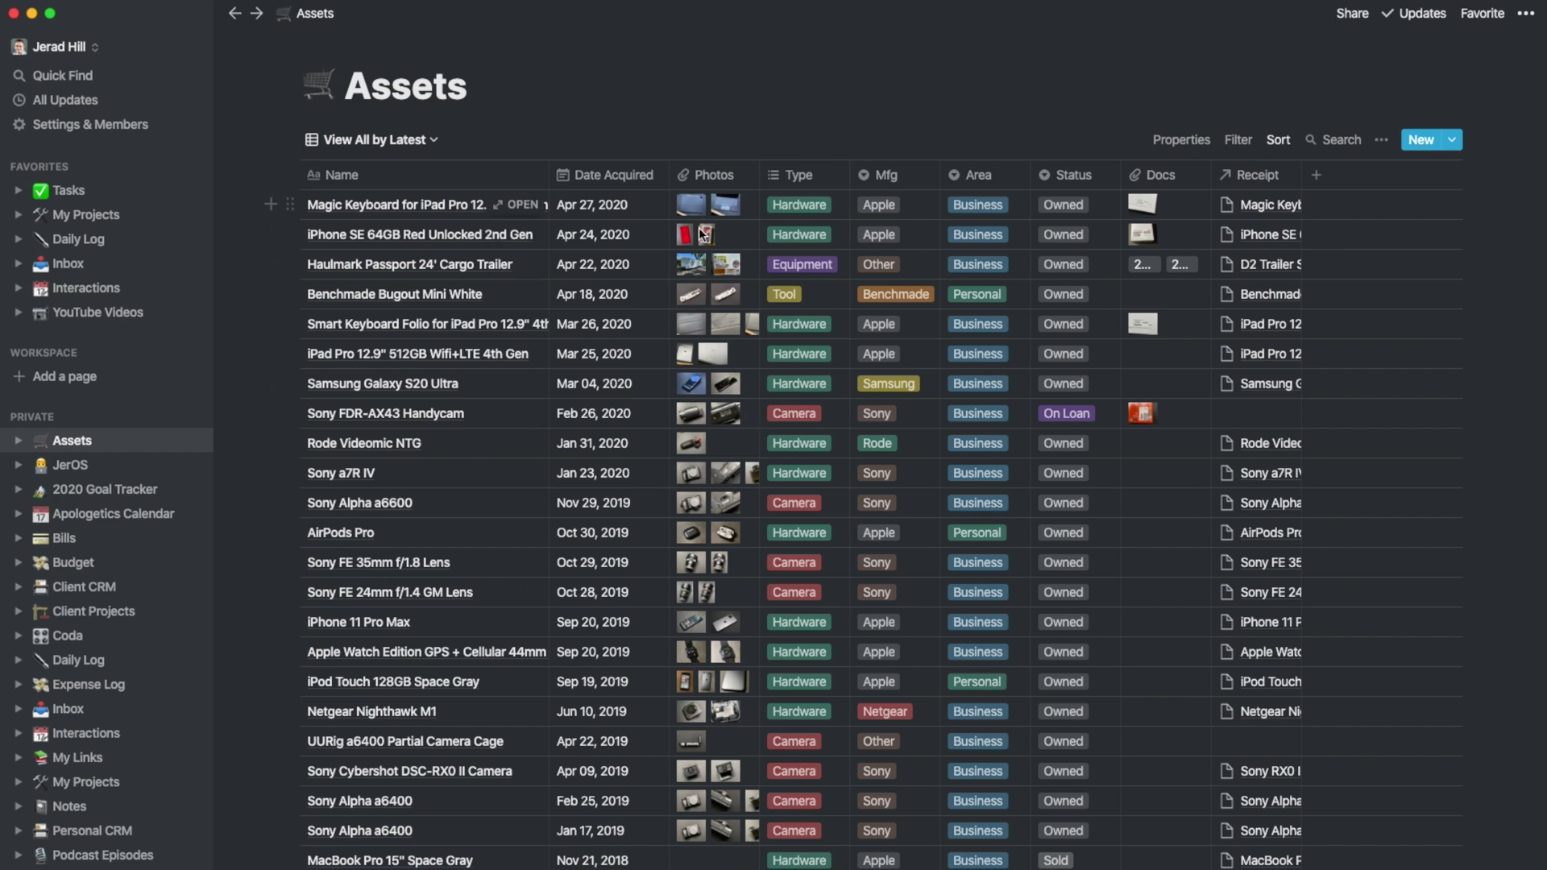
click(691, 475)
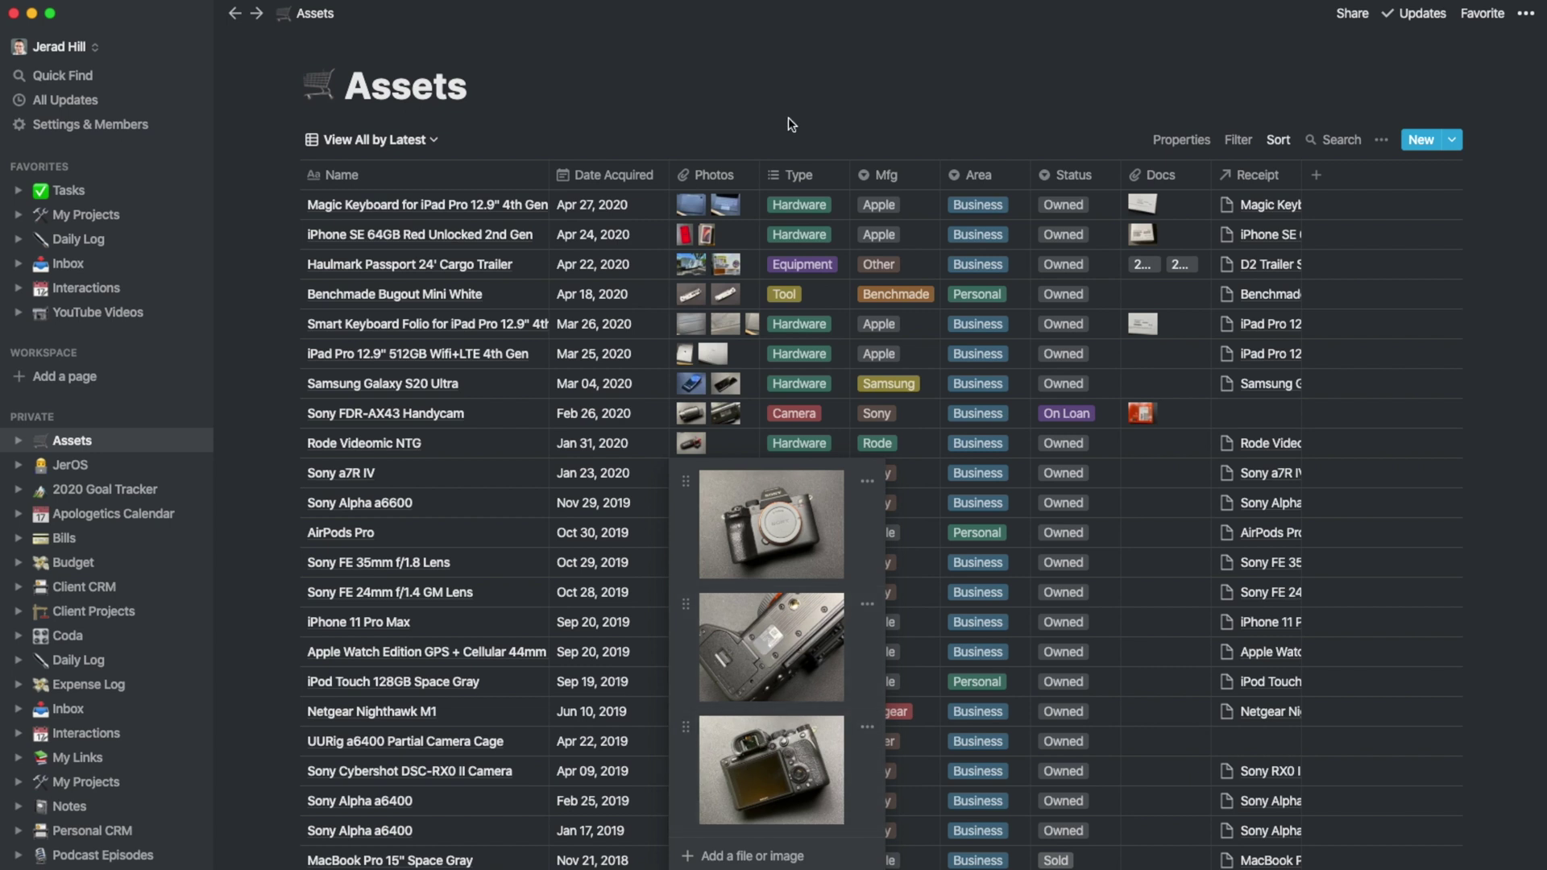
click(795, 55)
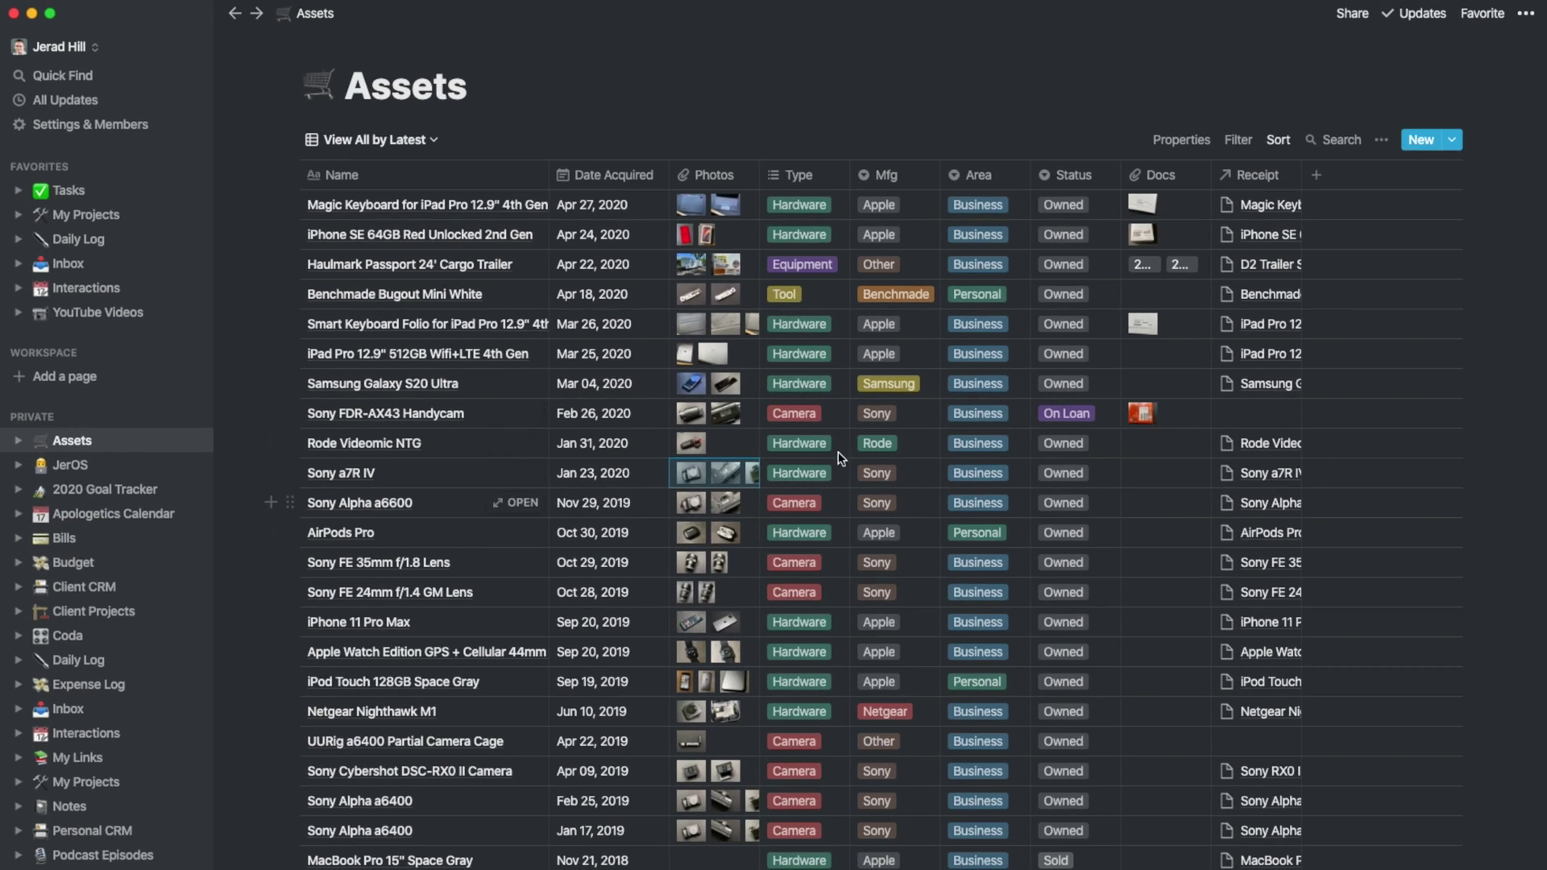
Inspect the Type property settings, the trailer's Equipment tag and the Rode microphone's photo
click(802, 175)
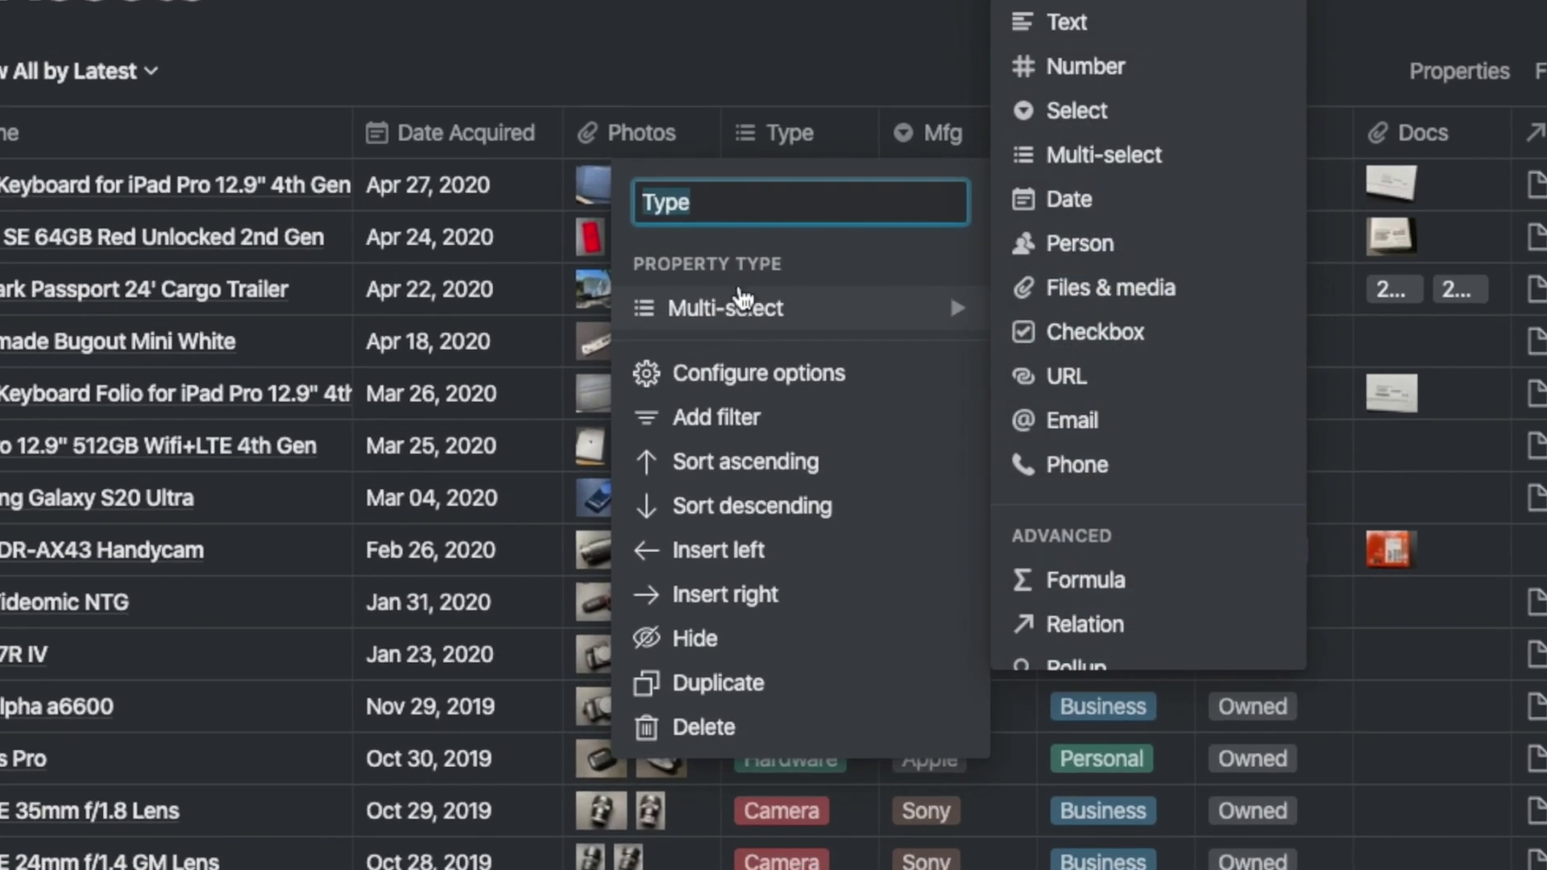
click(723, 56)
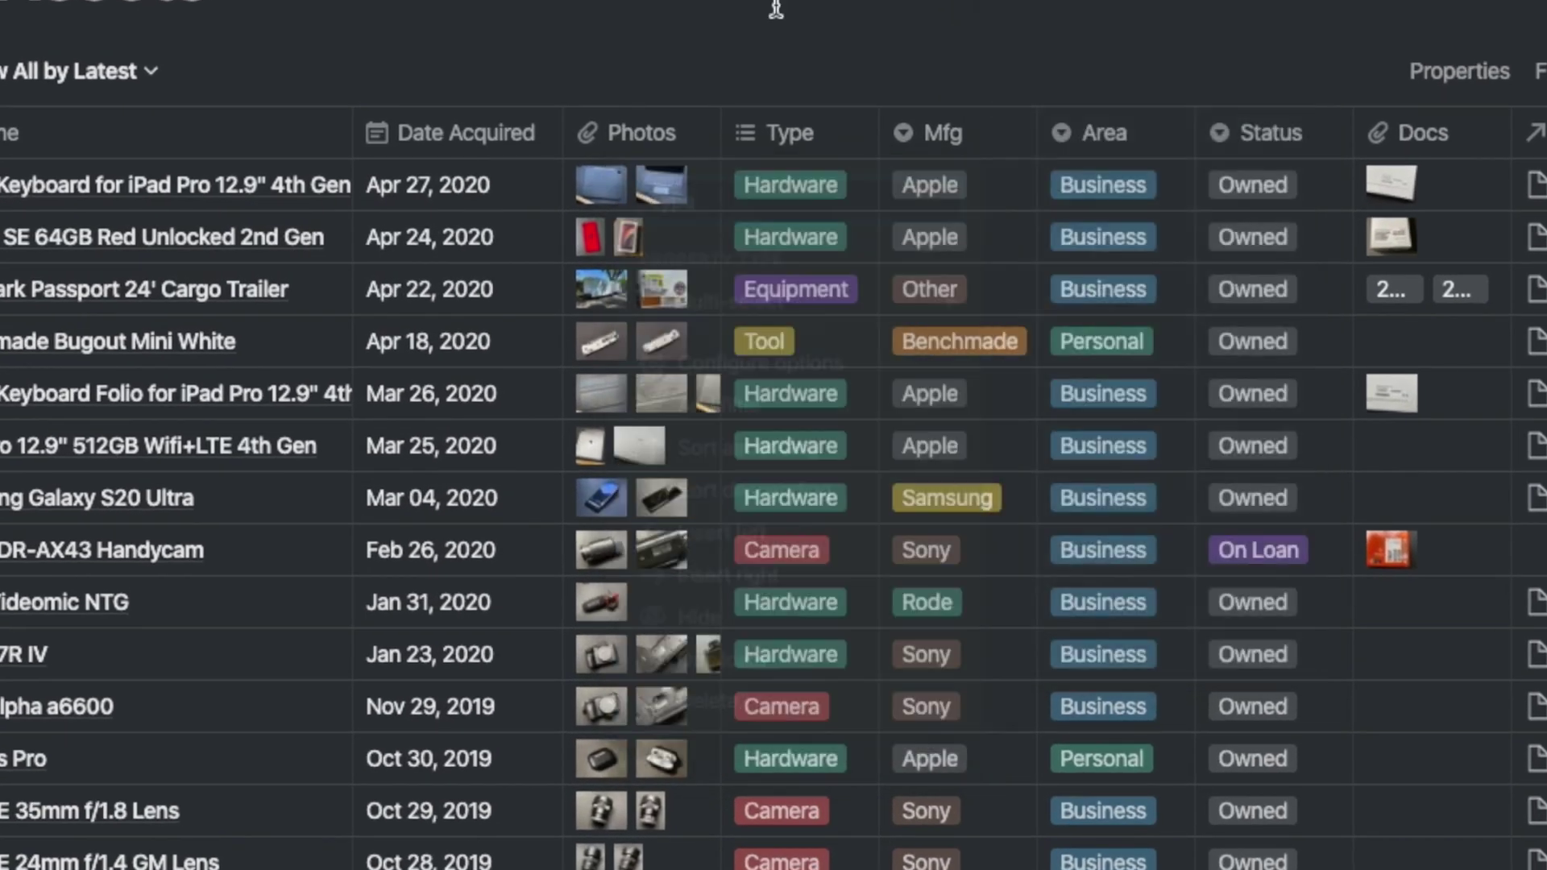
click(801, 289)
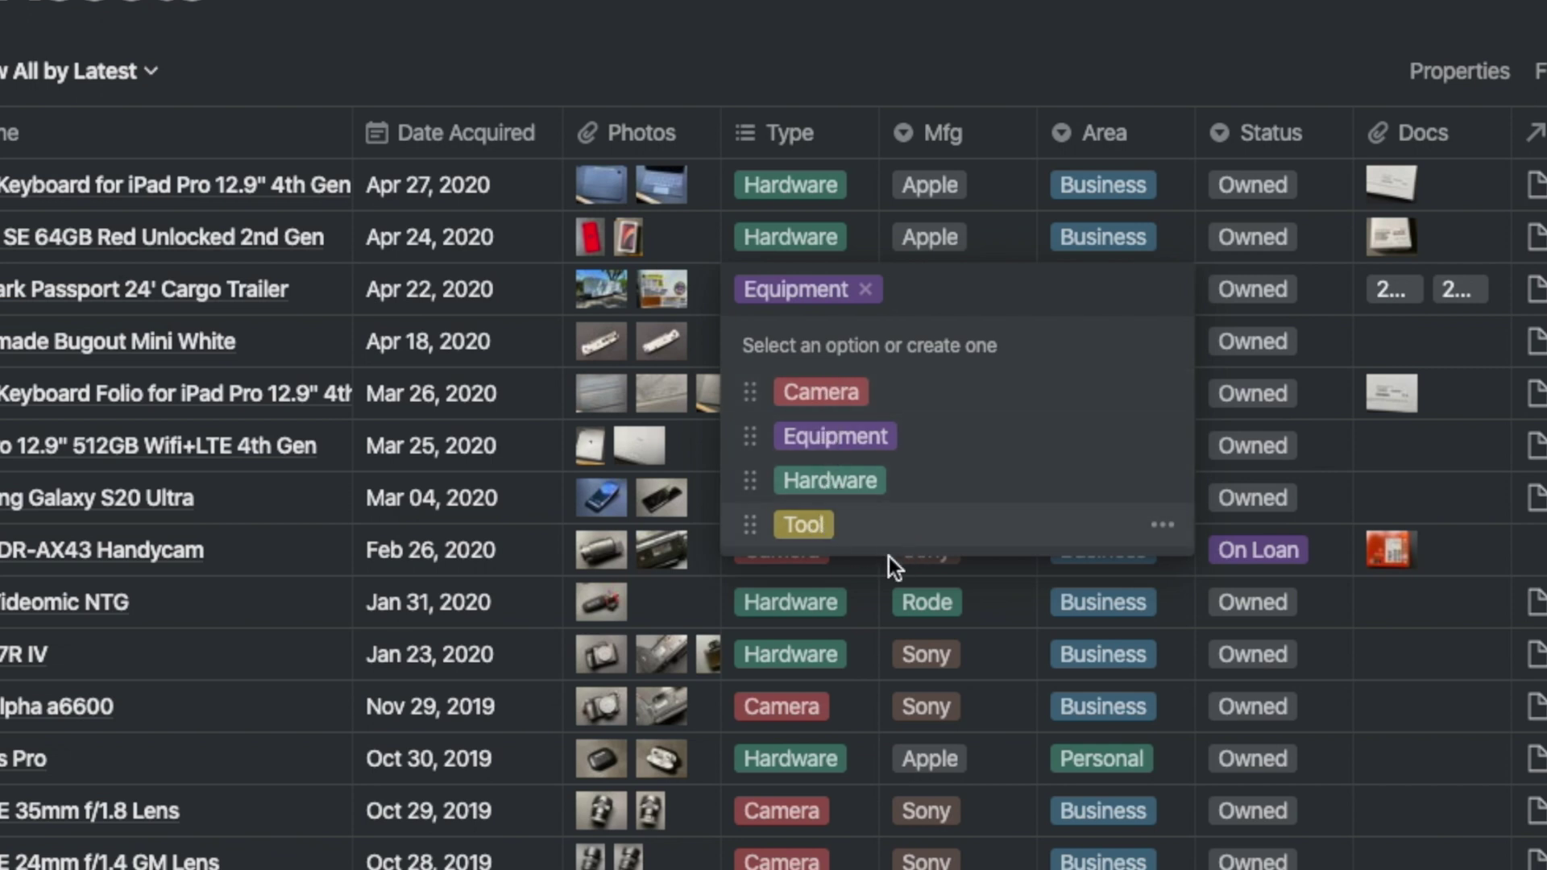
key(Escape)
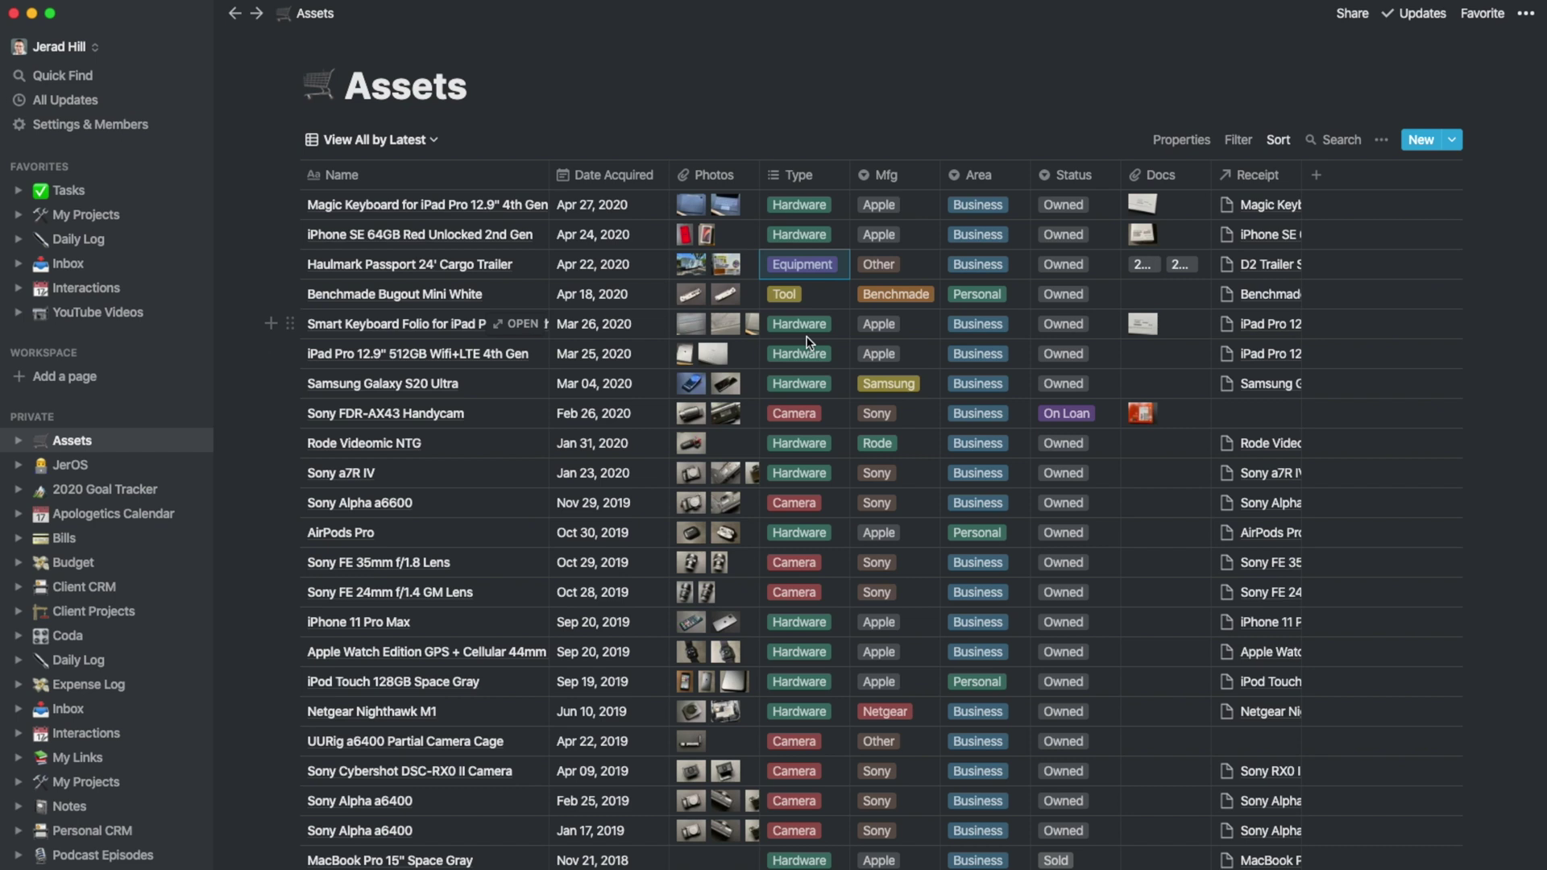
click(809, 181)
key(Escape)
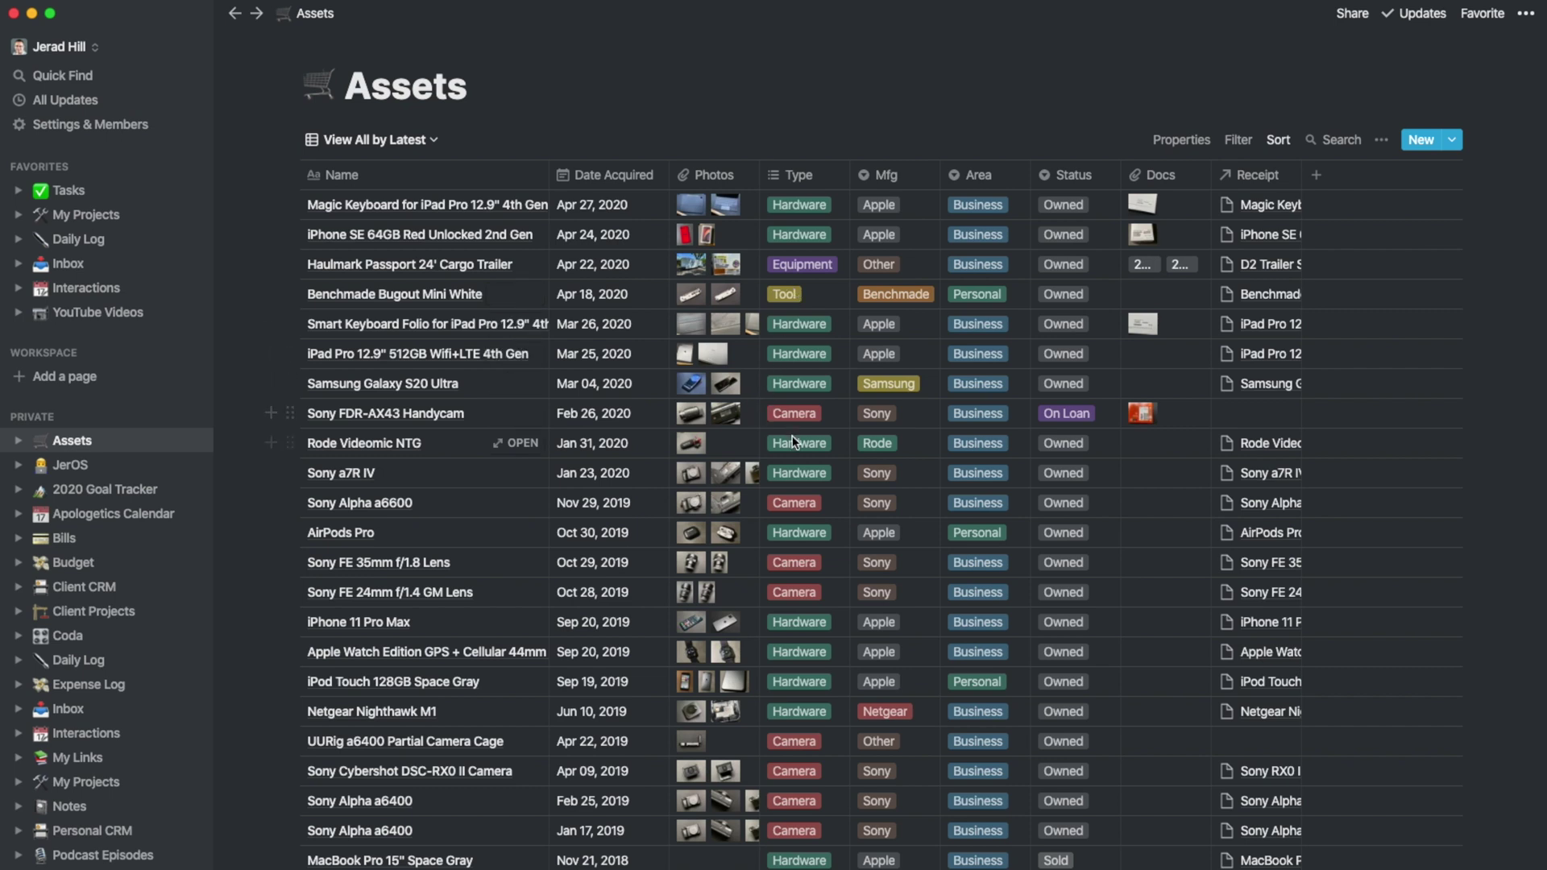
click(695, 448)
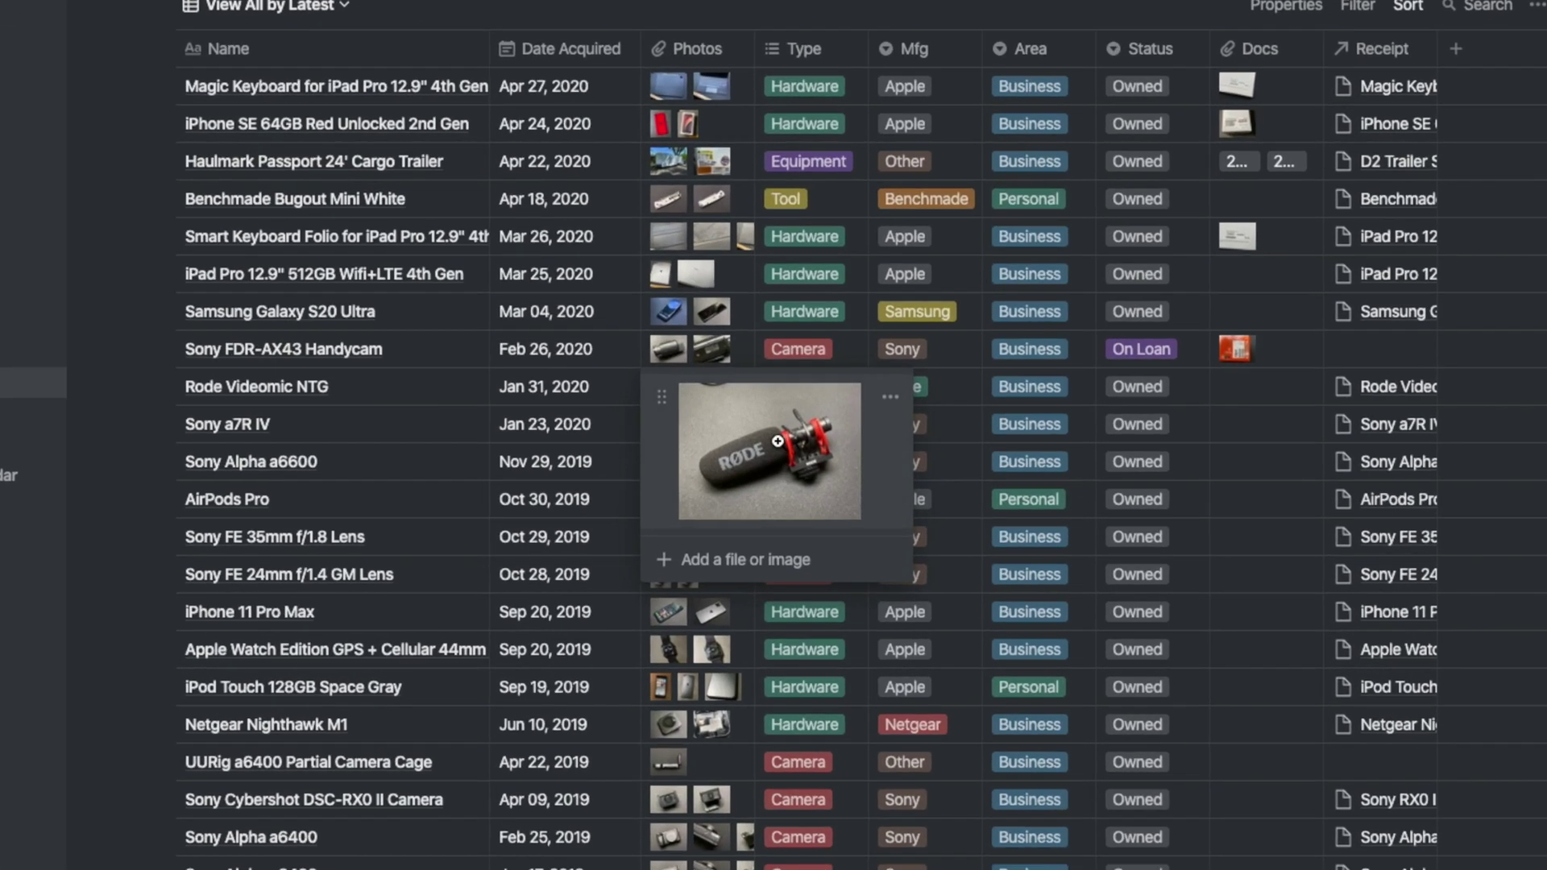
key(Escape)
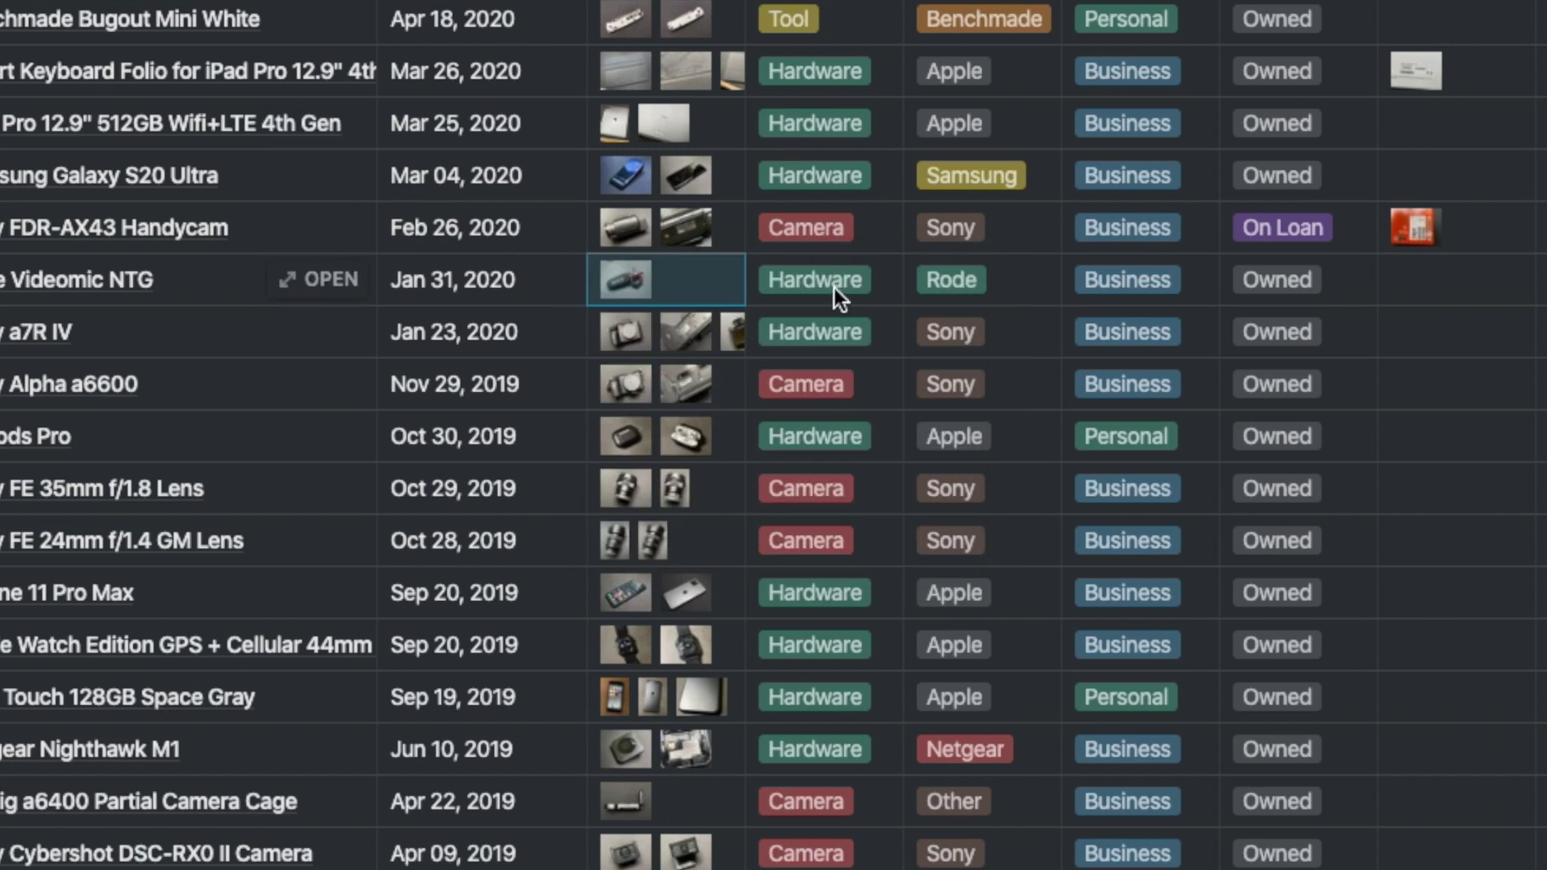
Add the Camera tag to the Rode Videomic NTG's Type alongside Hardware
click(834, 286)
click(845, 382)
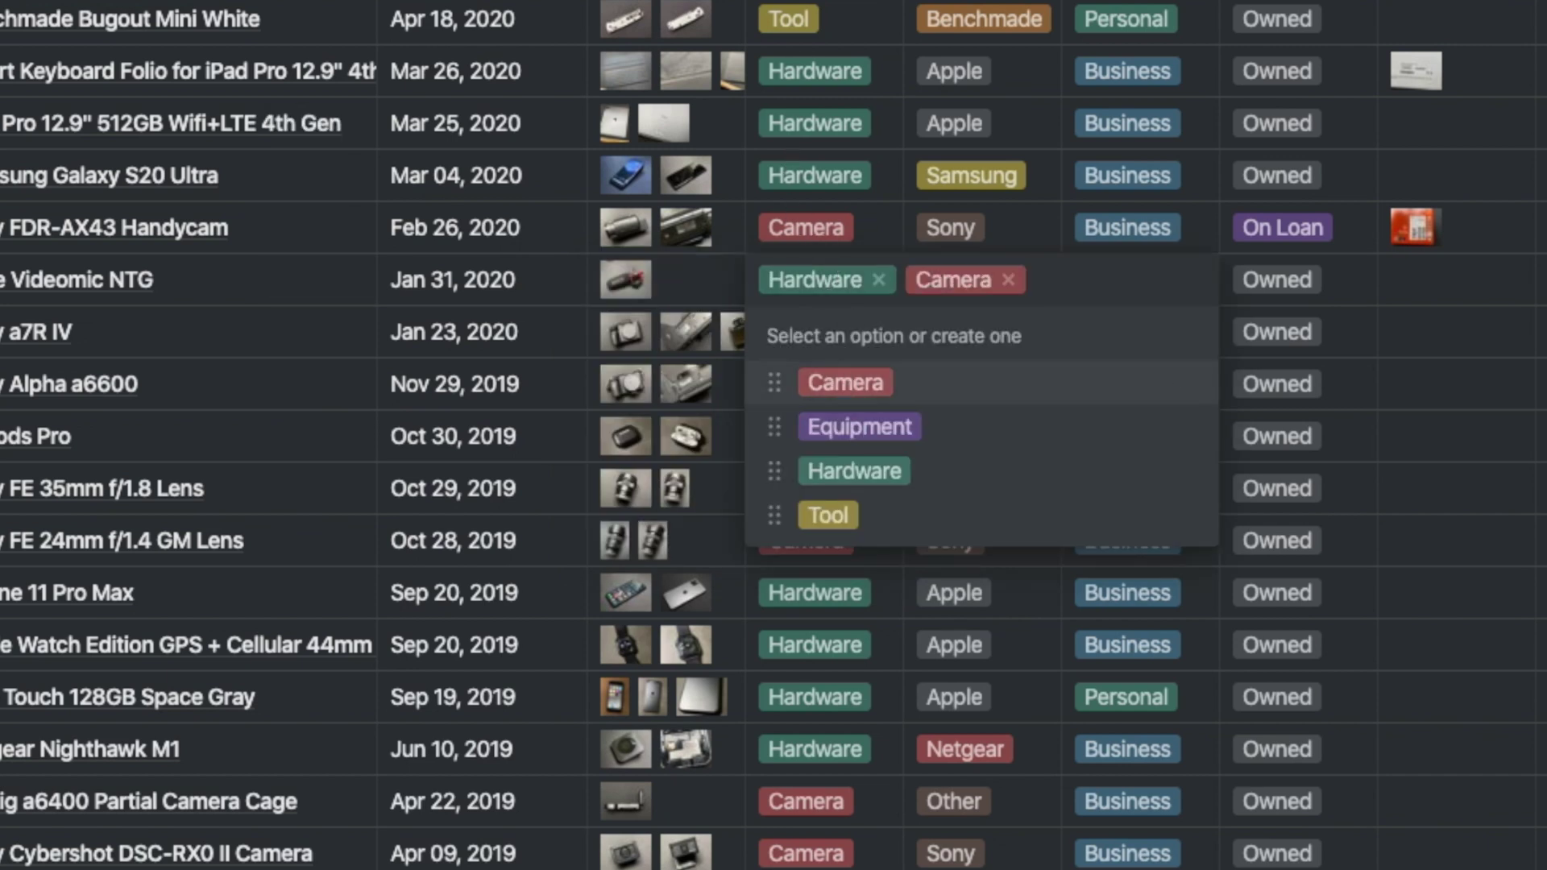
key(Escape)
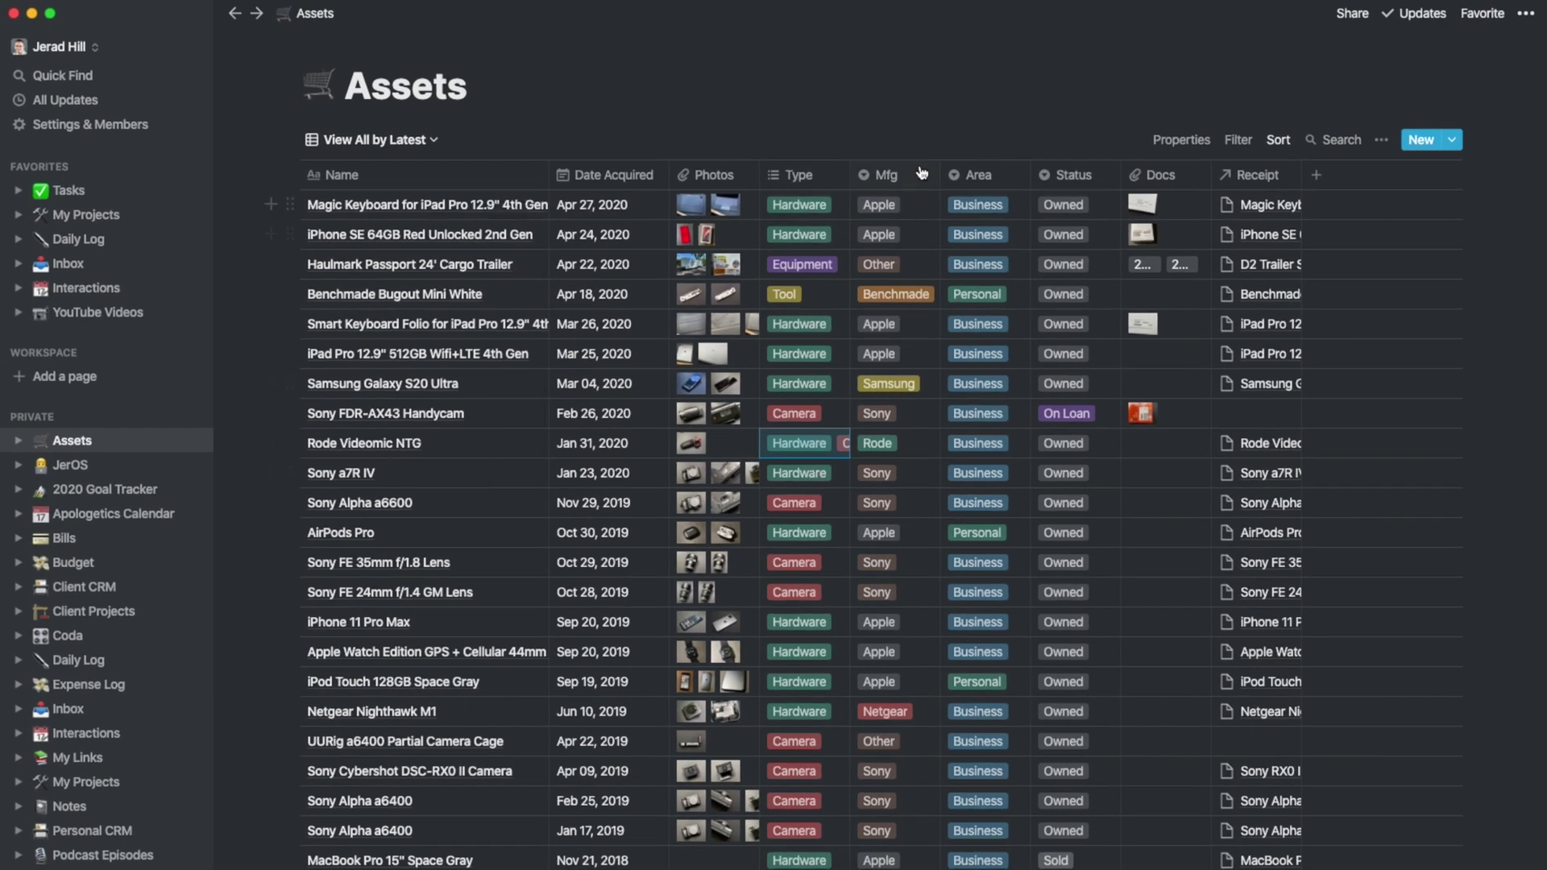
click(884, 178)
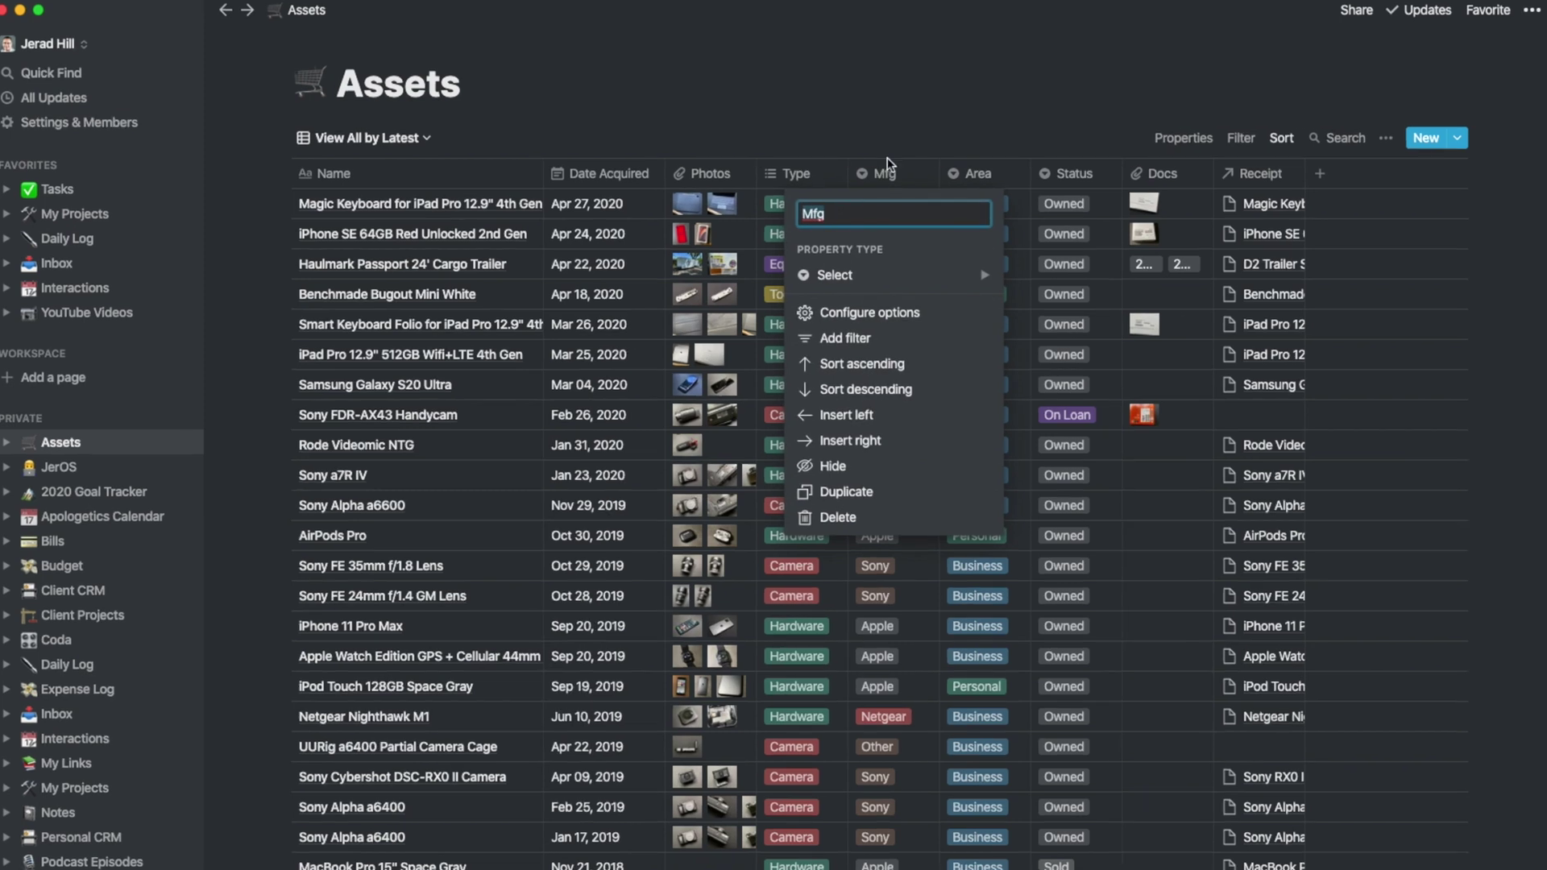
key(Escape)
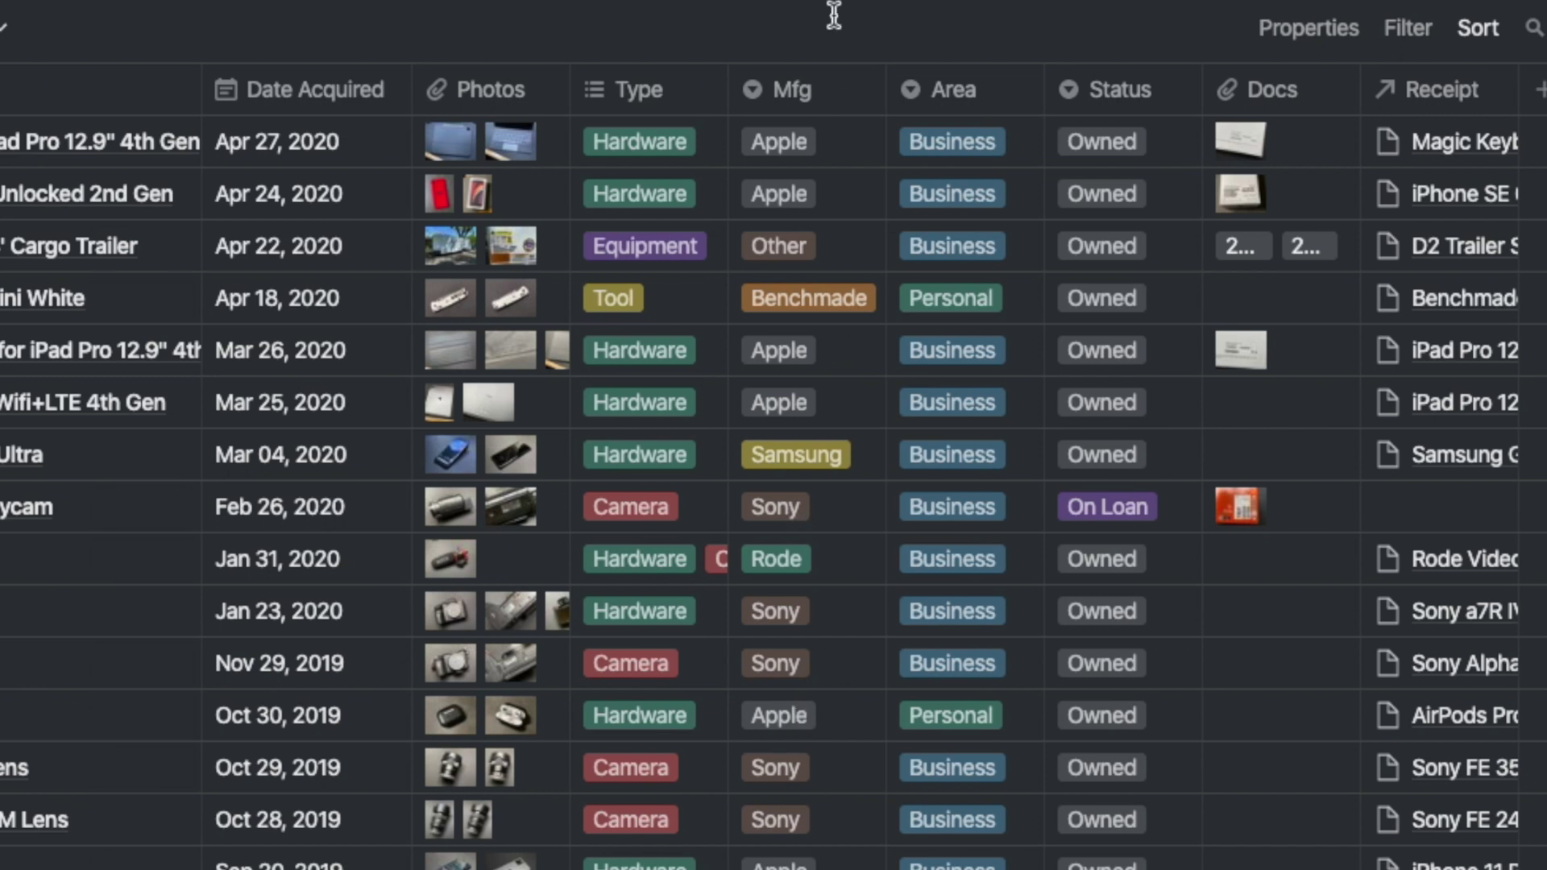
click(827, 98)
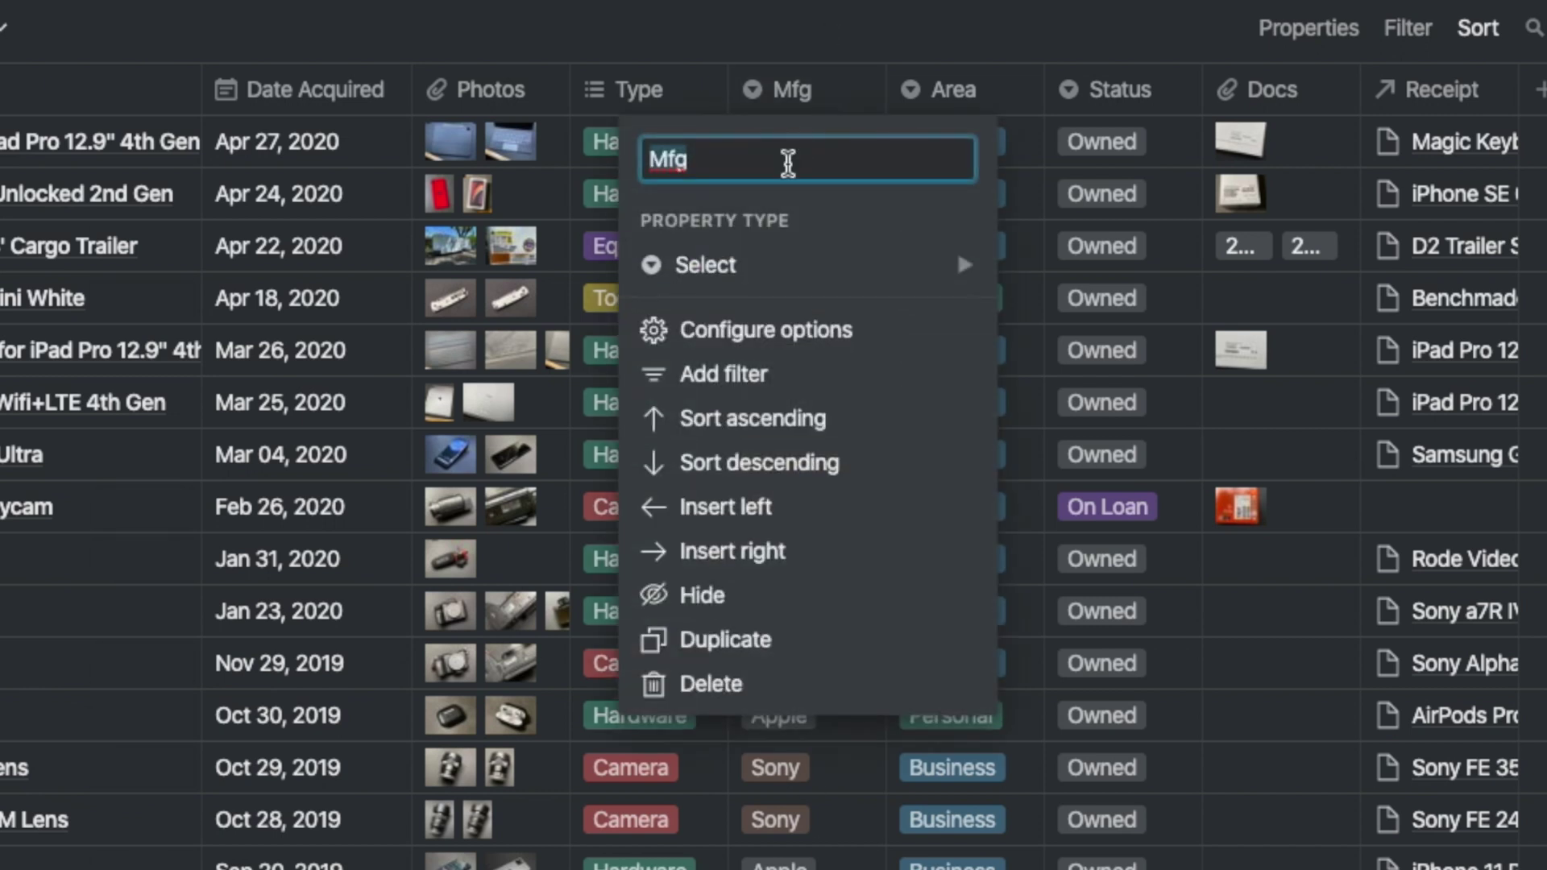
mouse_move(730, 278)
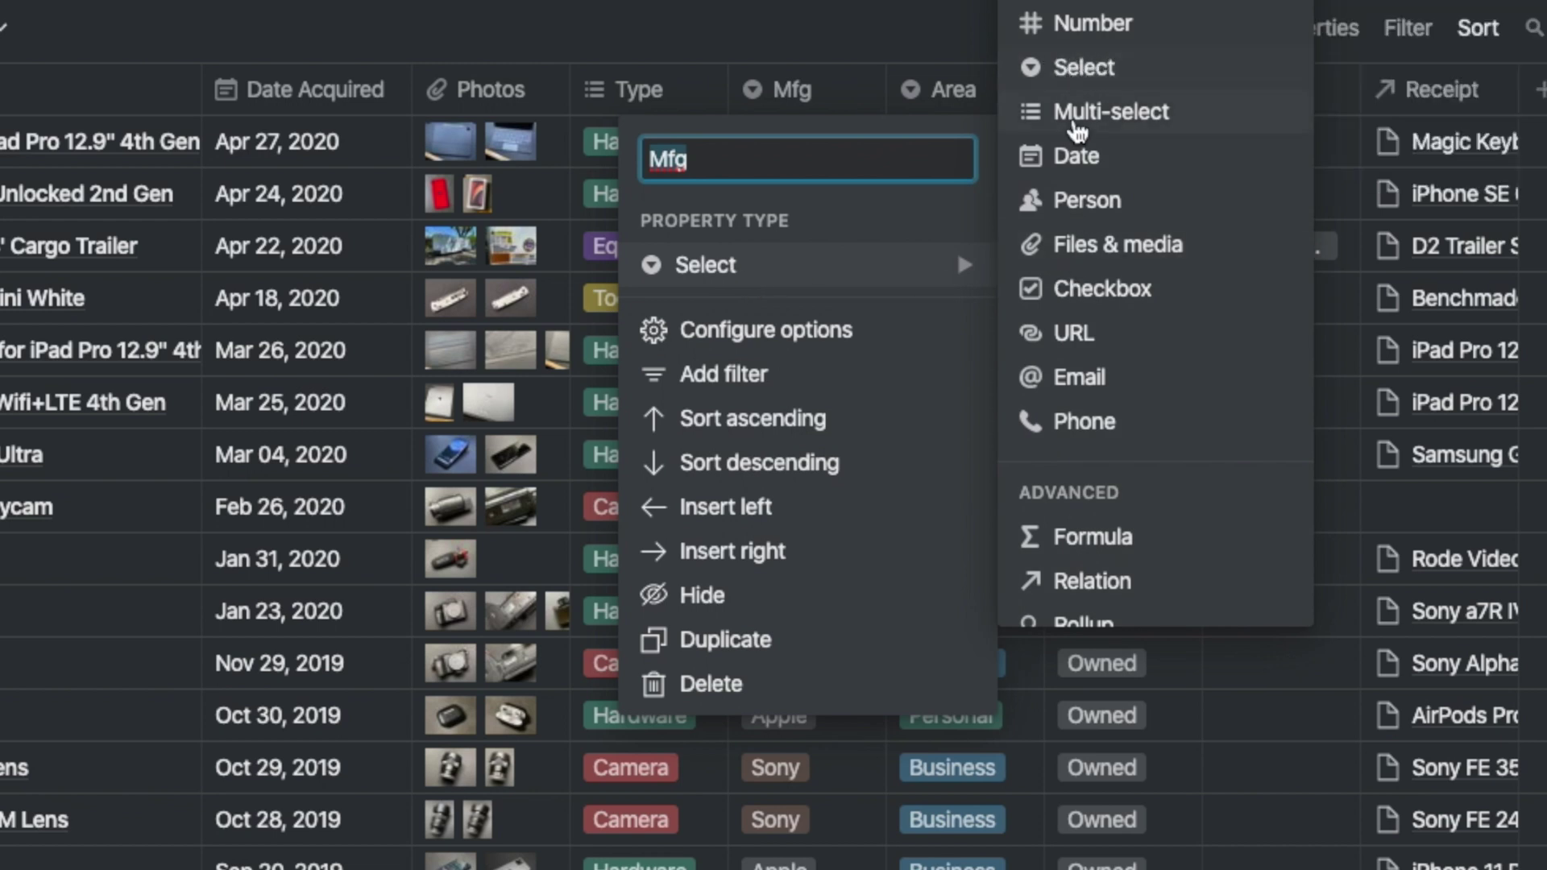
key(Escape)
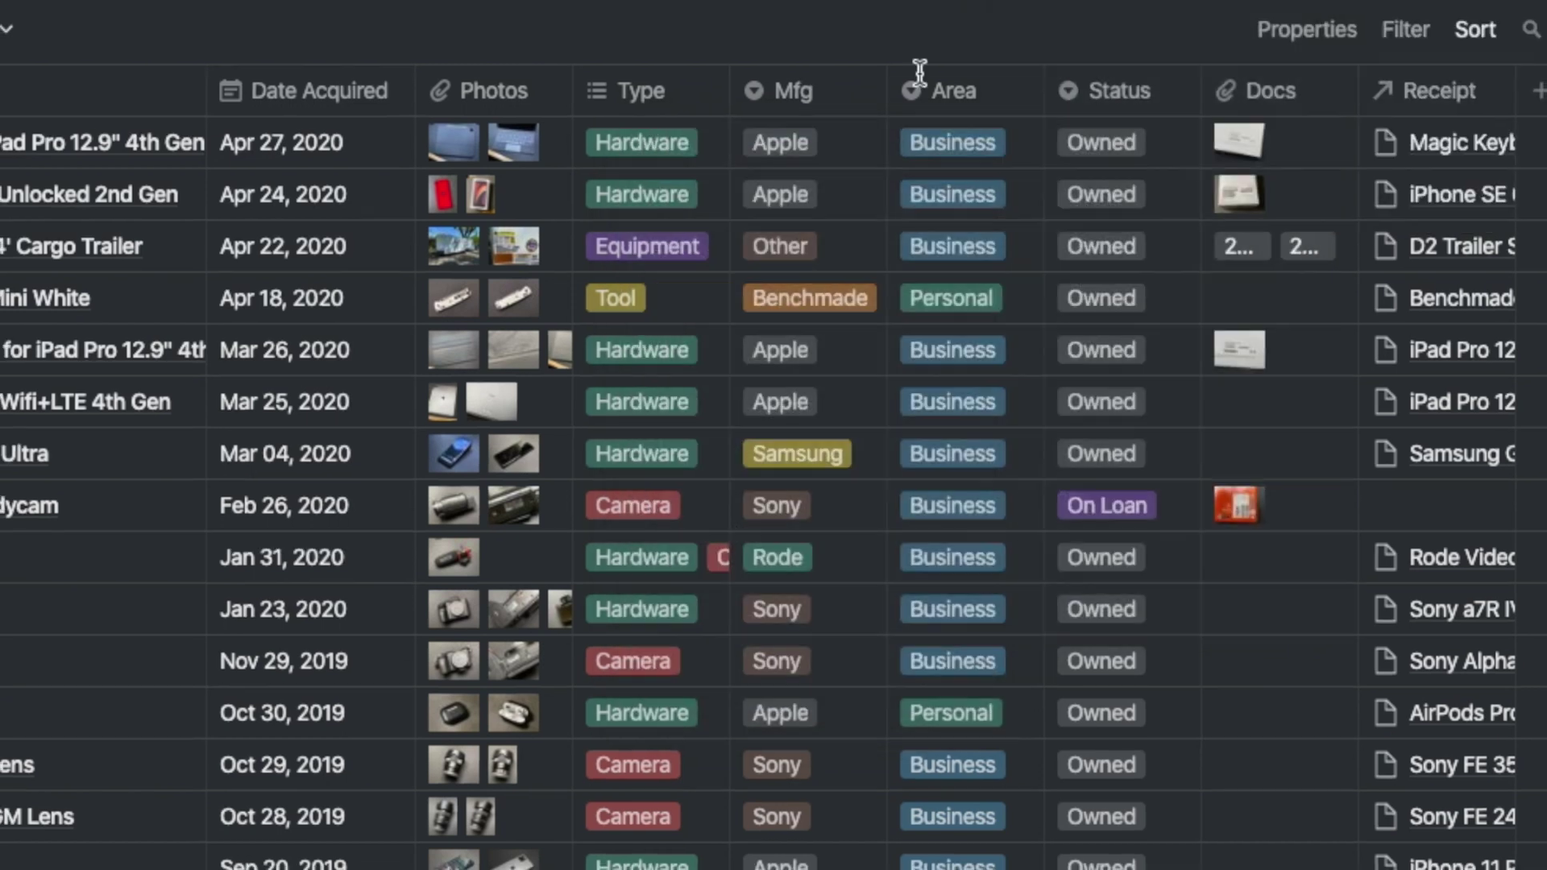
click(807, 150)
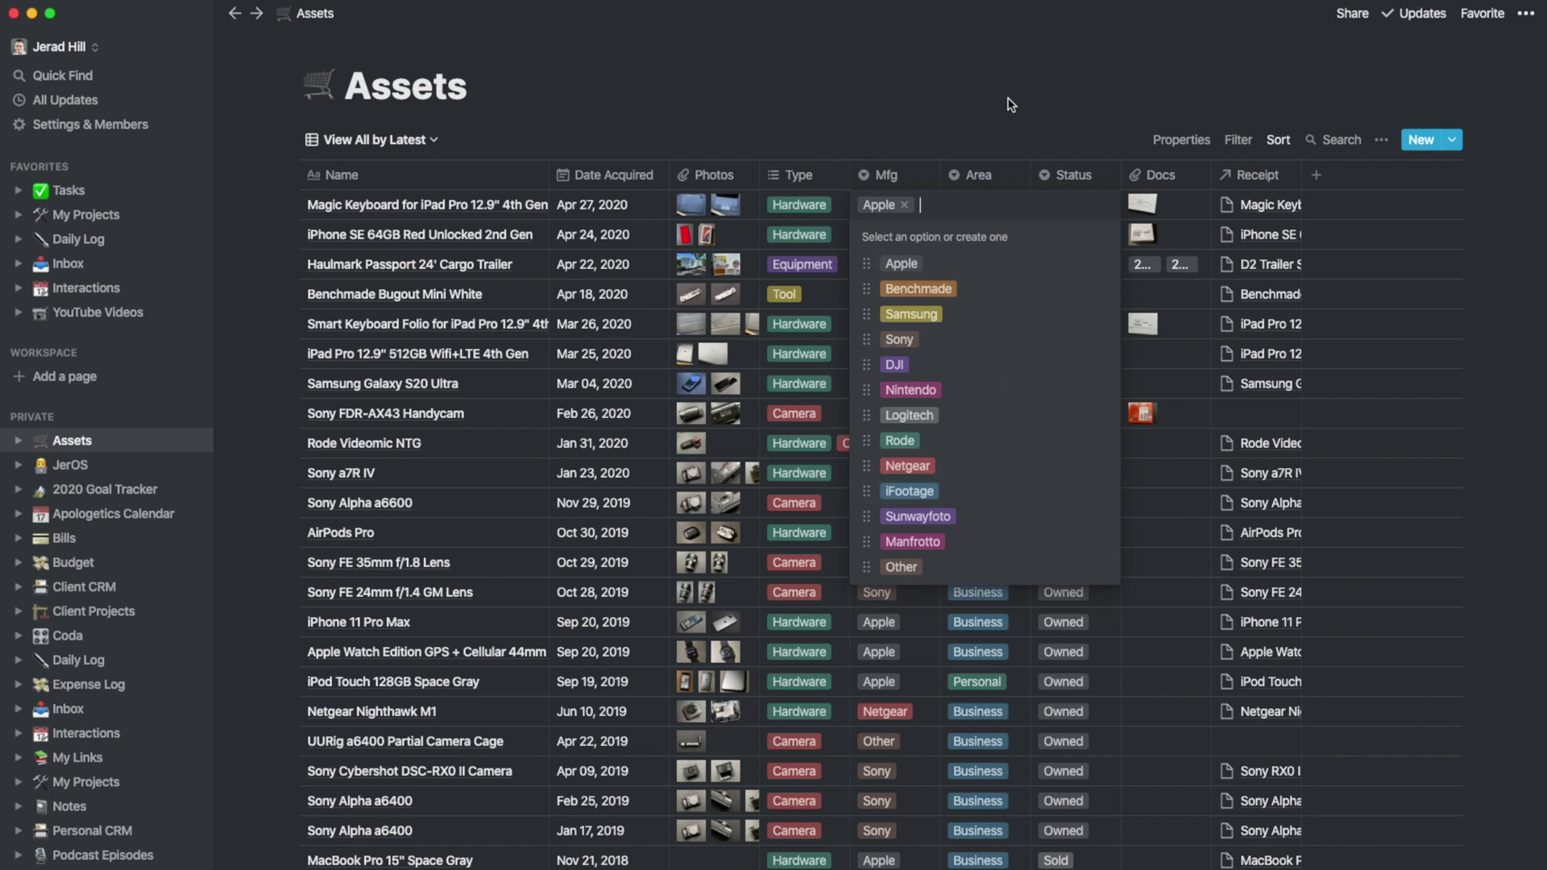
key(Escape)
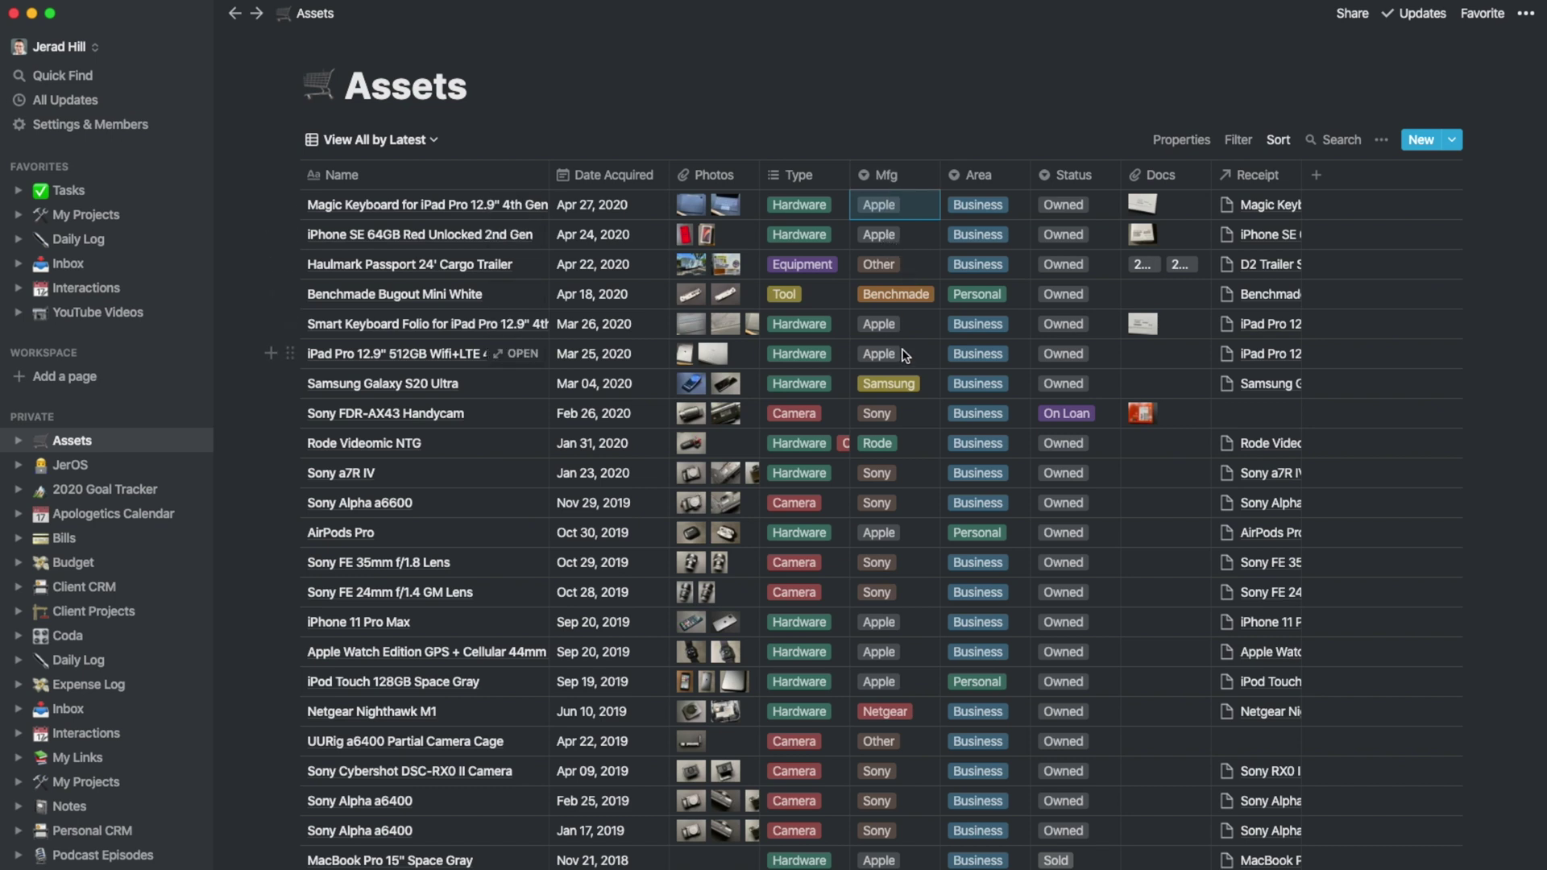
click(897, 204)
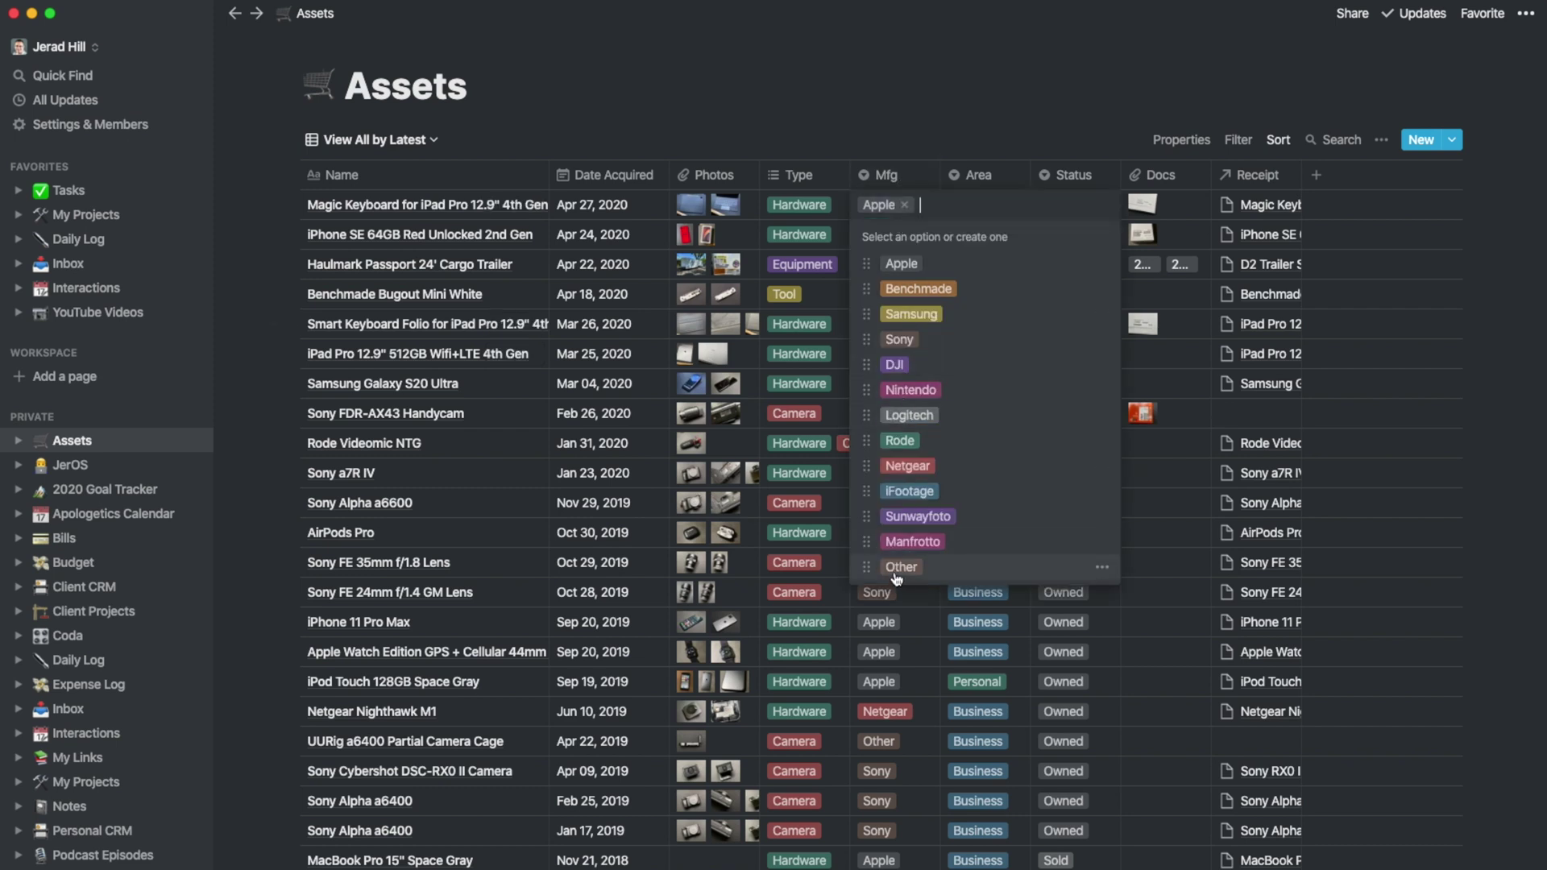
key(Escape)
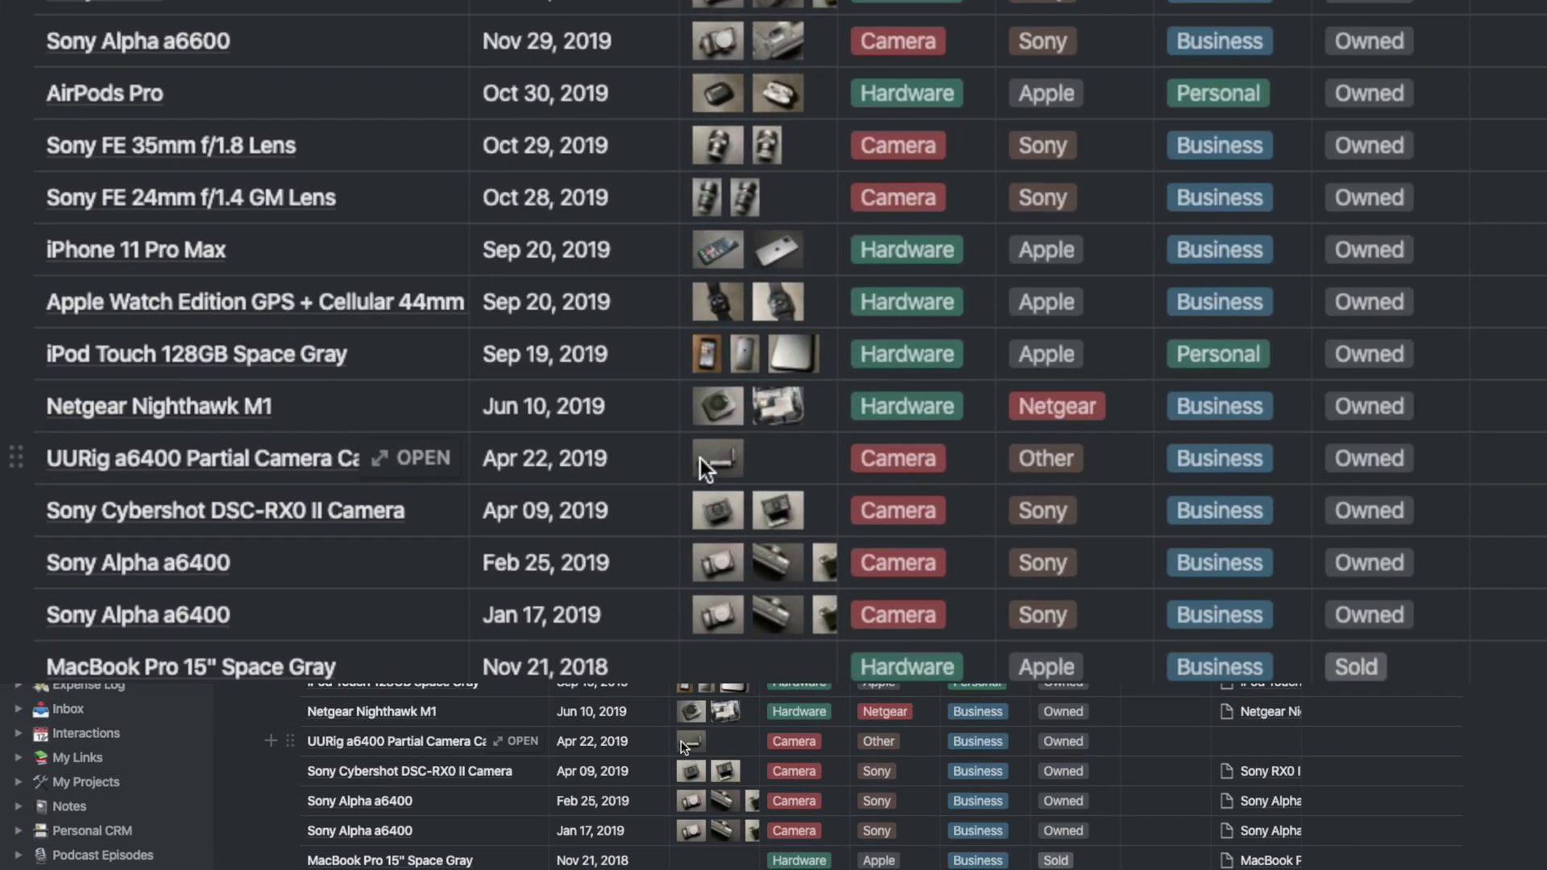
click(701, 459)
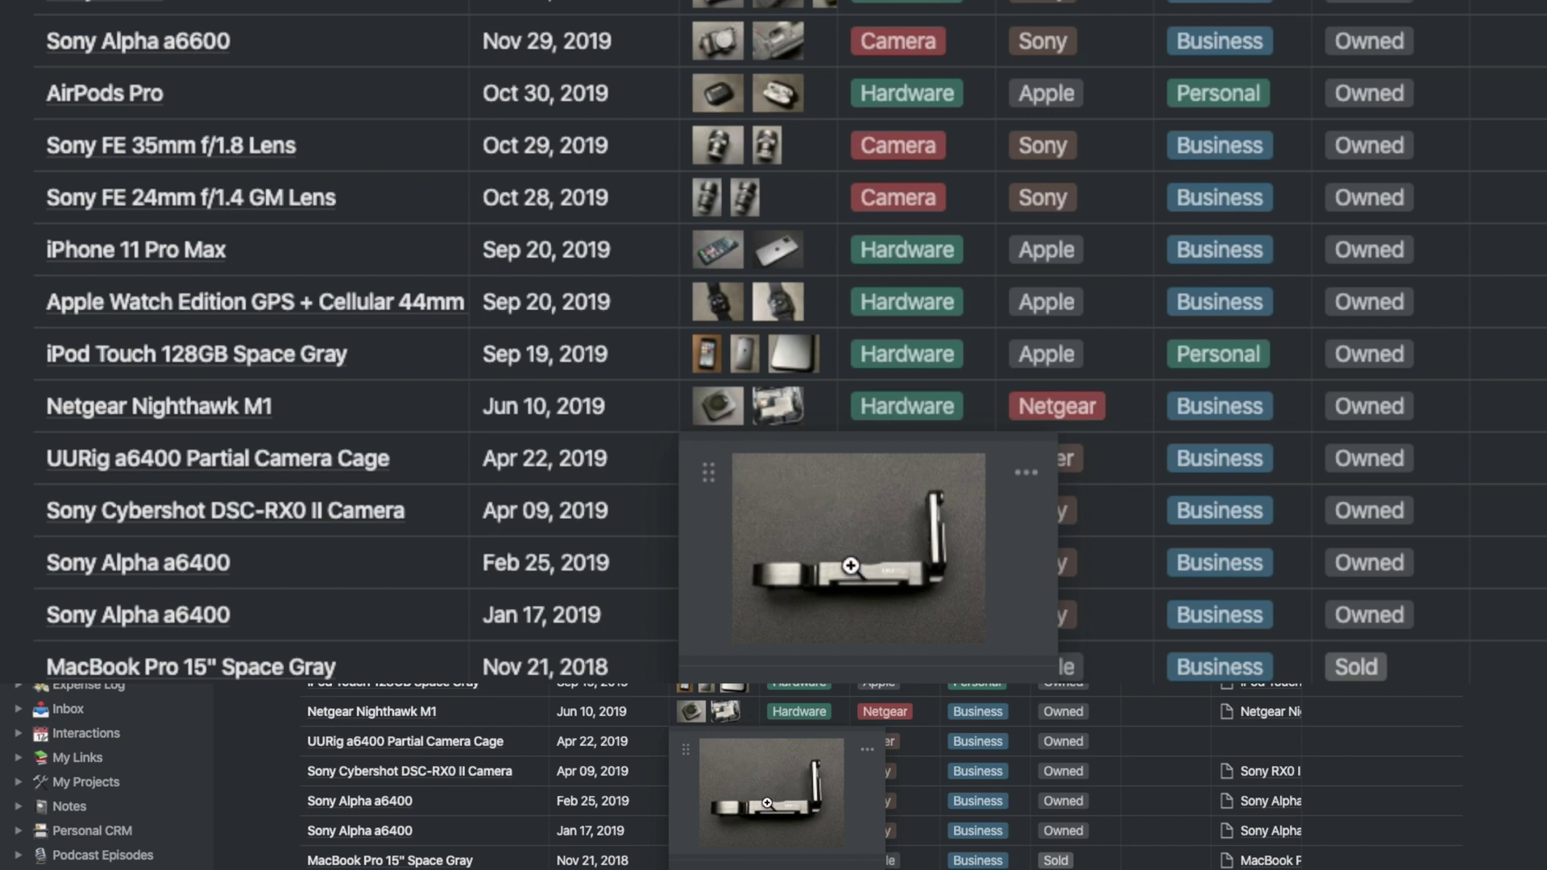
key(Escape)
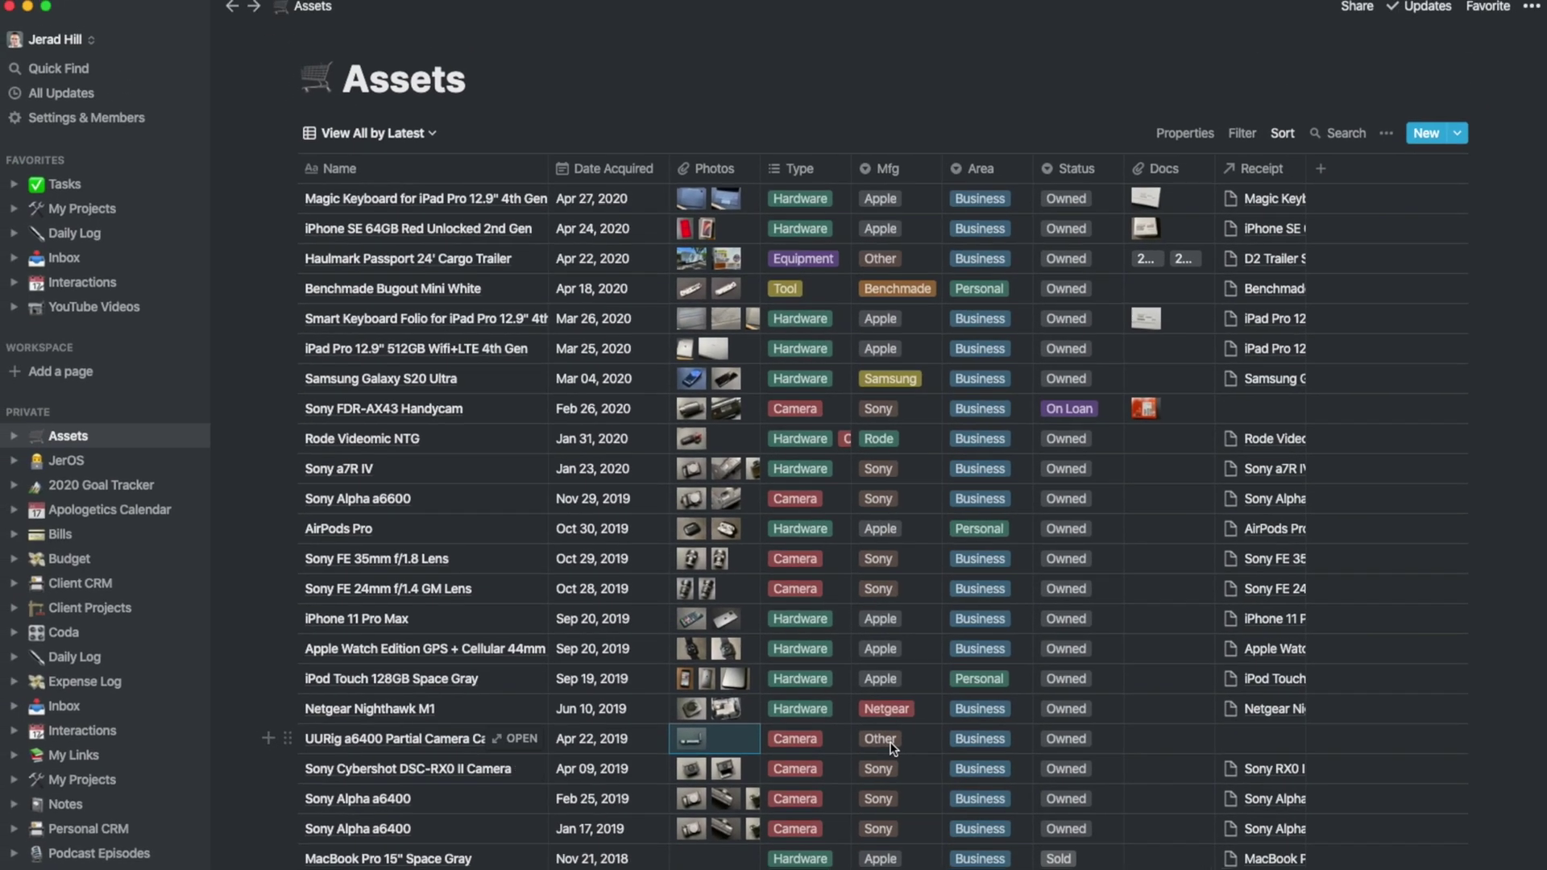
click(985, 741)
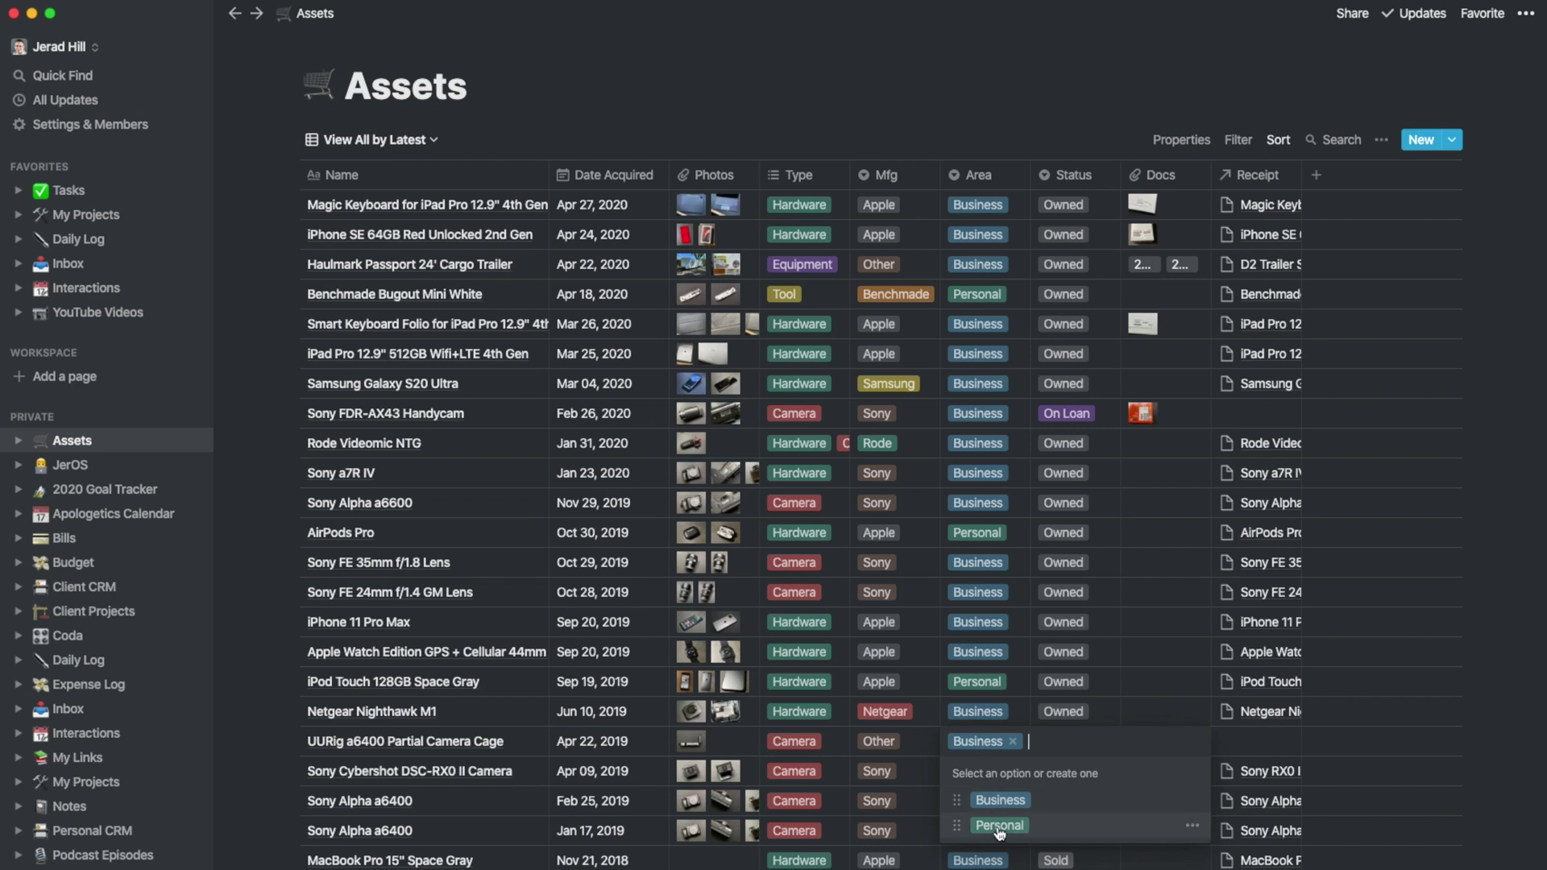
key(Escape)
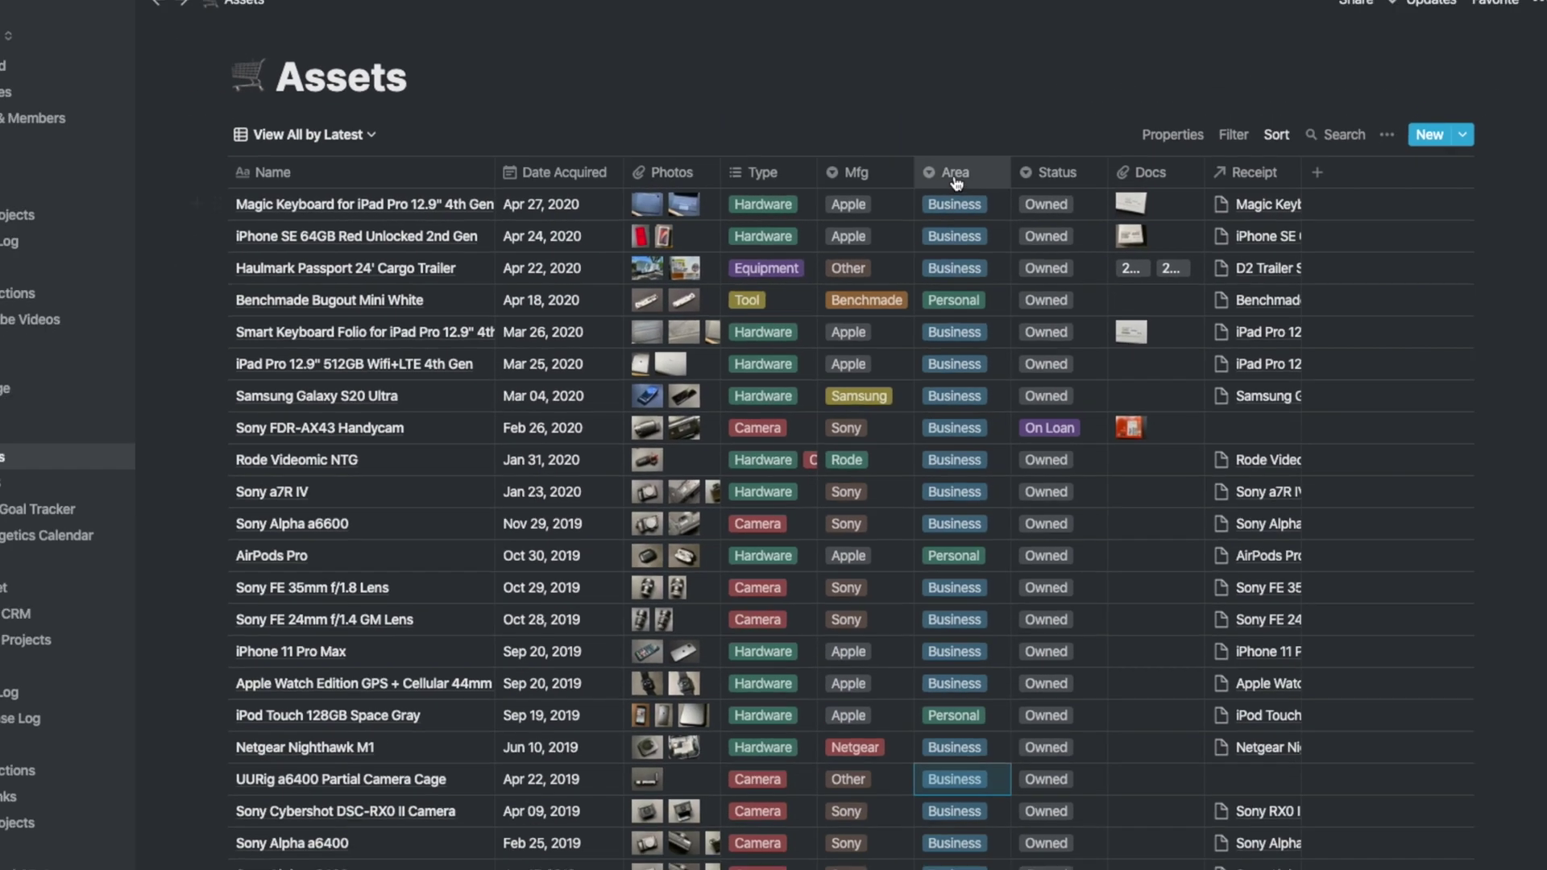
click(736, 152)
click(955, 275)
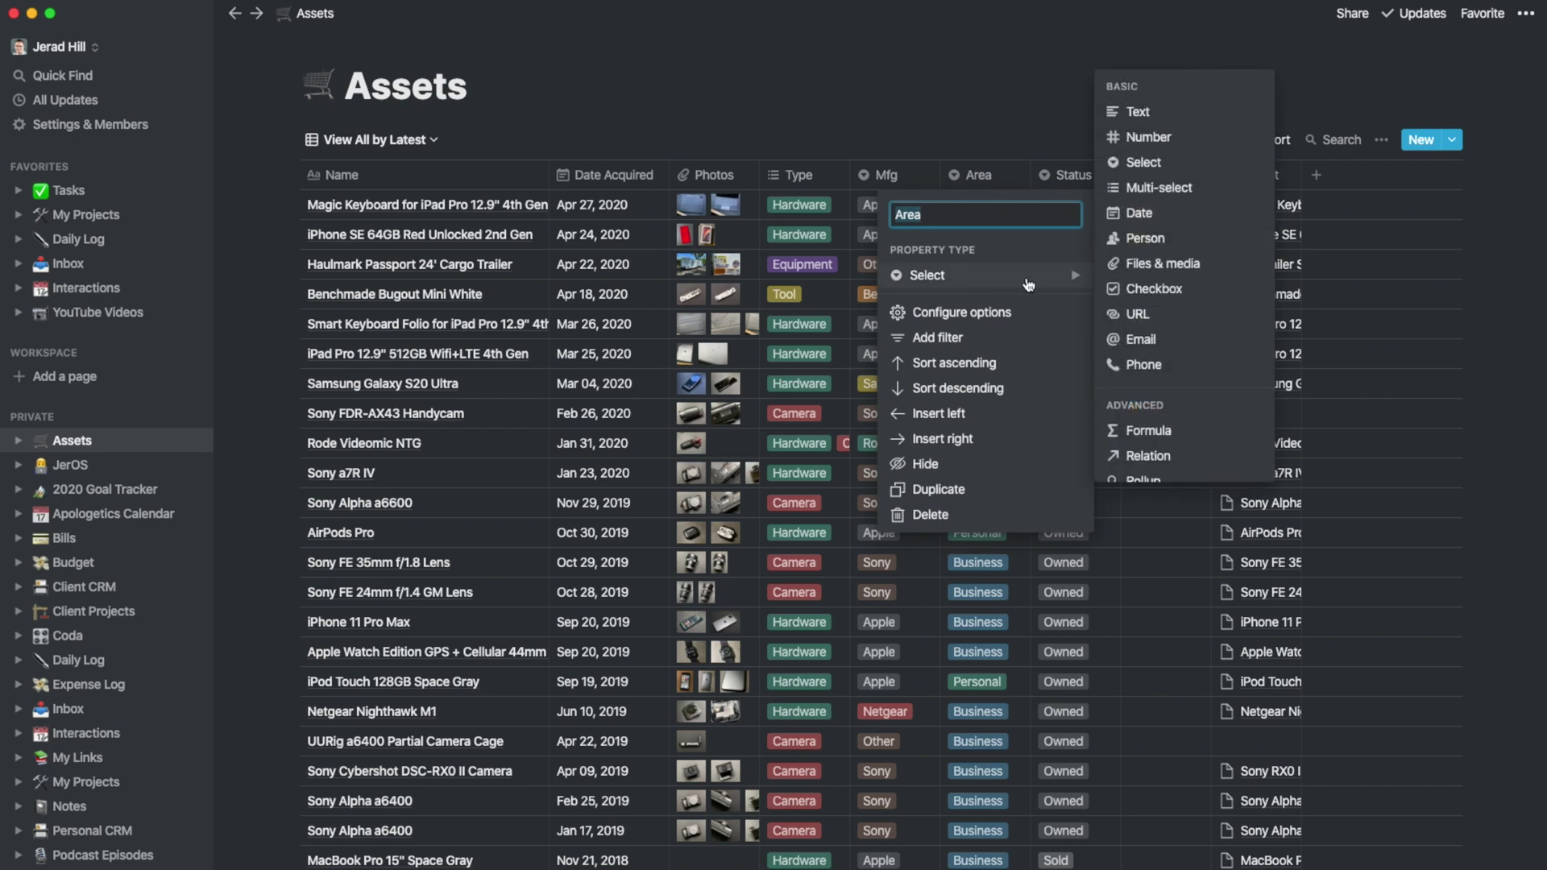
click(959, 137)
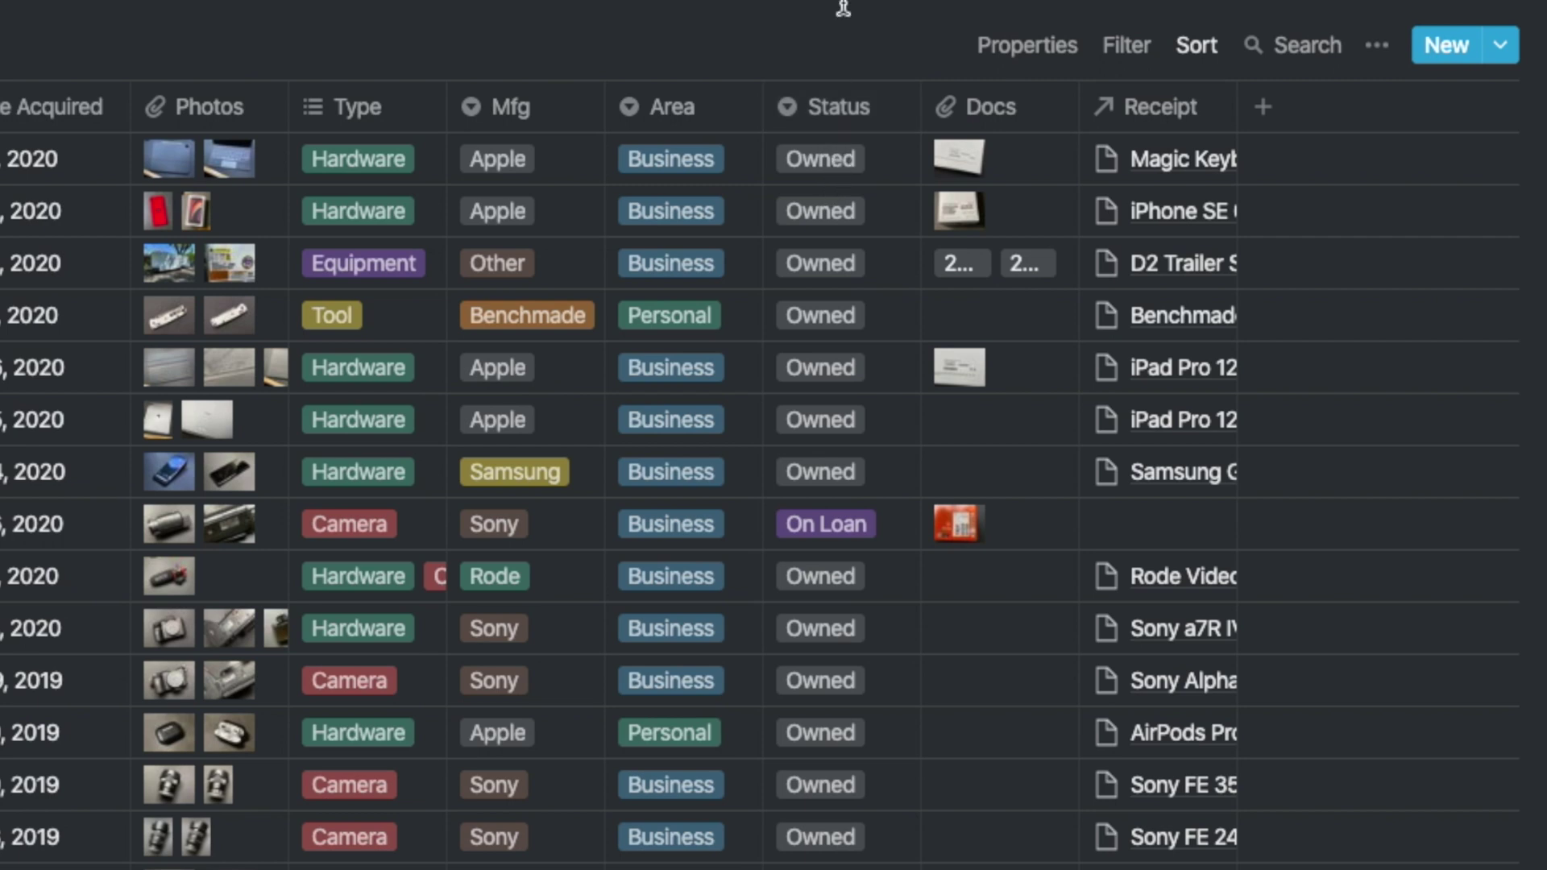
click(839, 157)
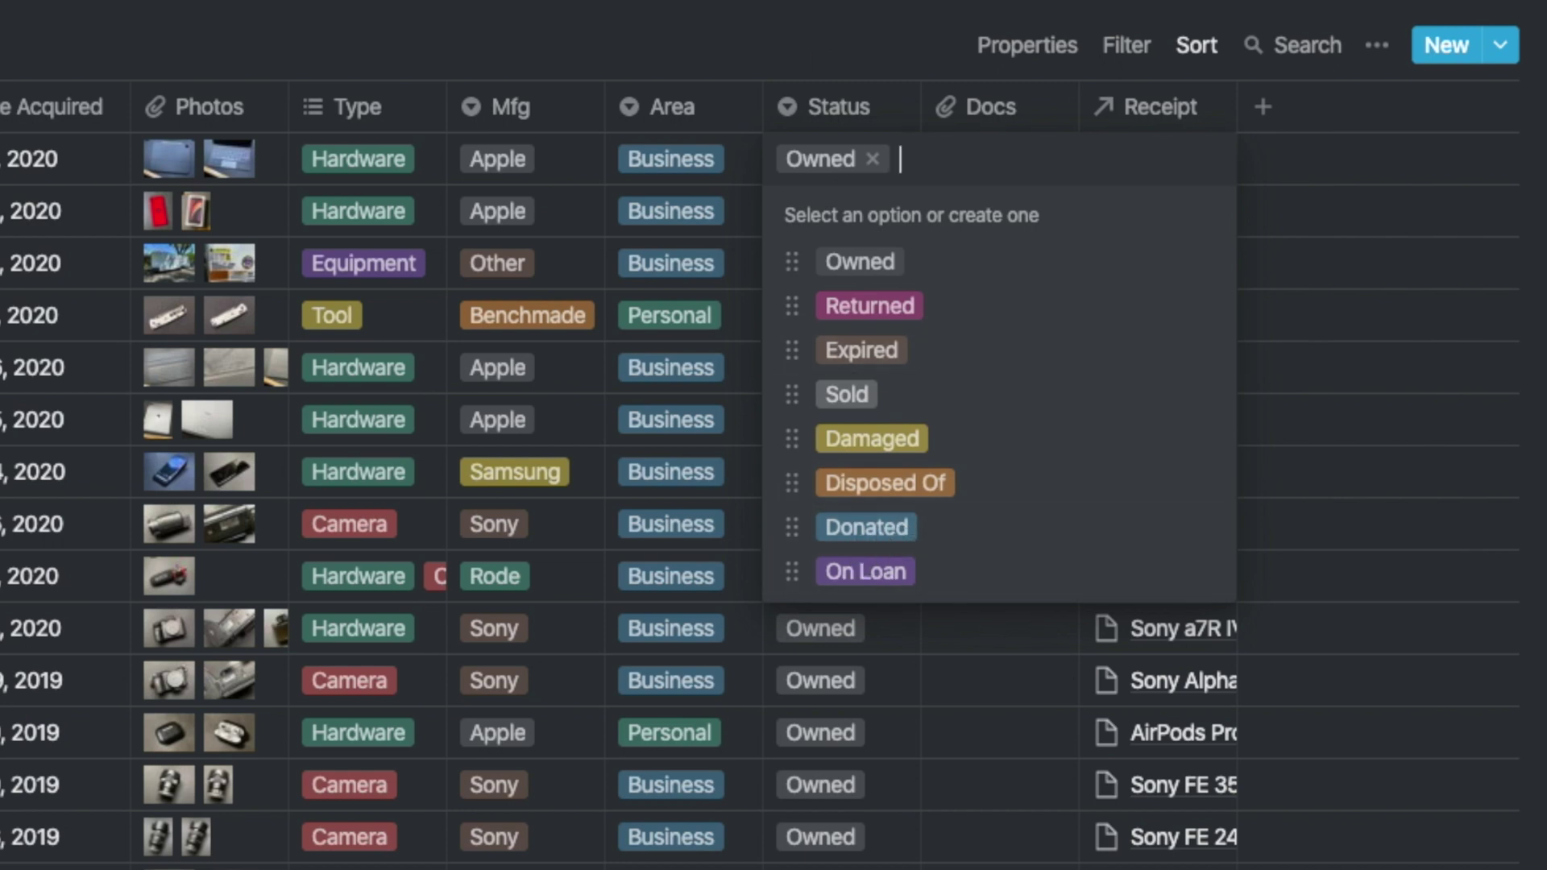
click(861, 557)
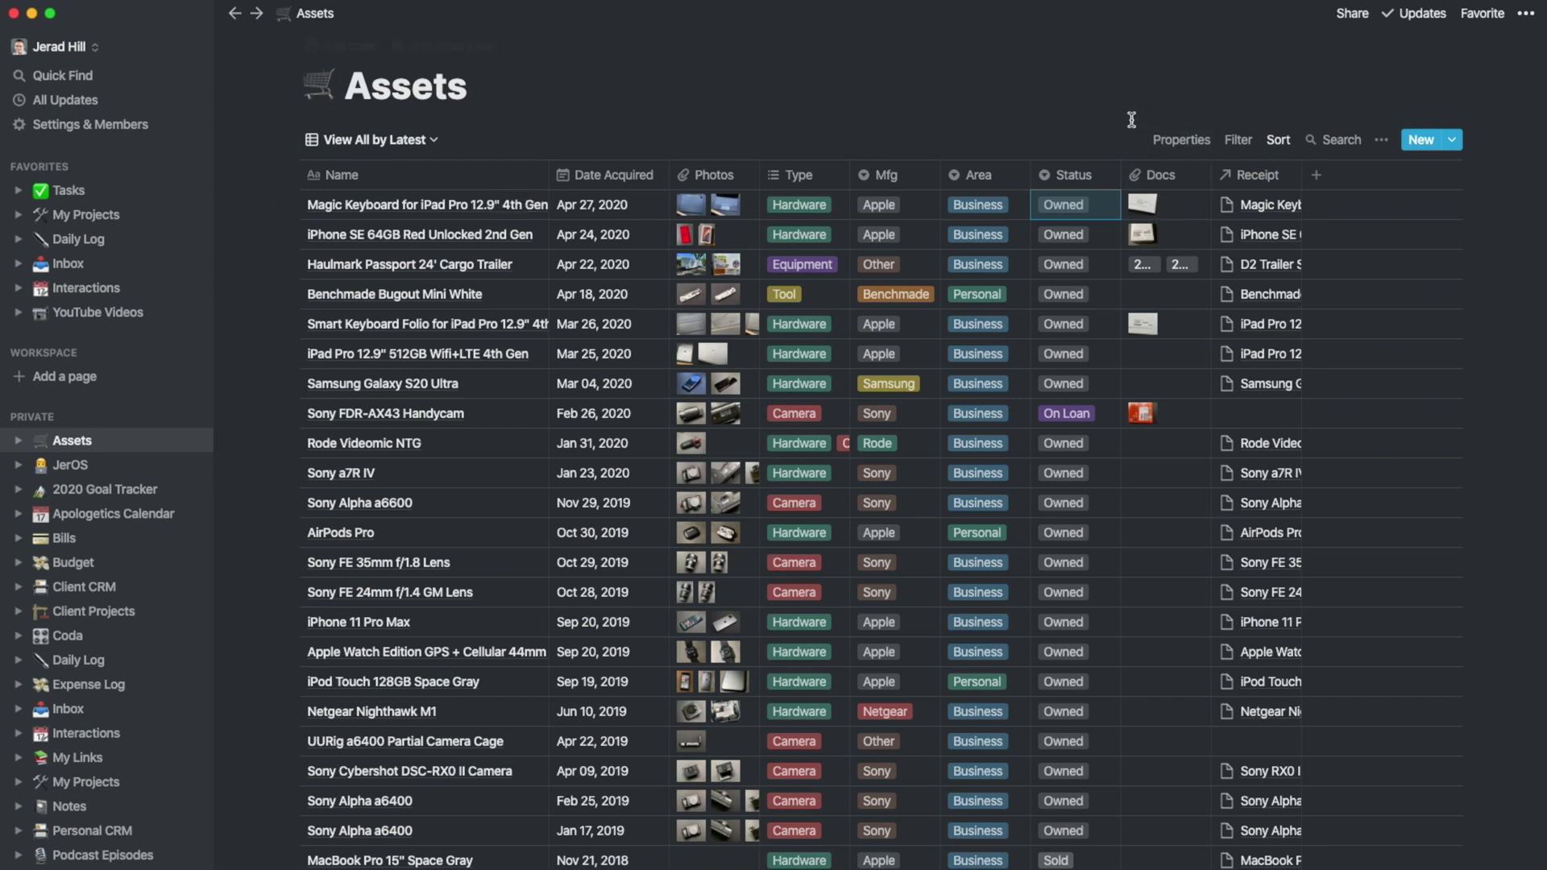
click(1075, 177)
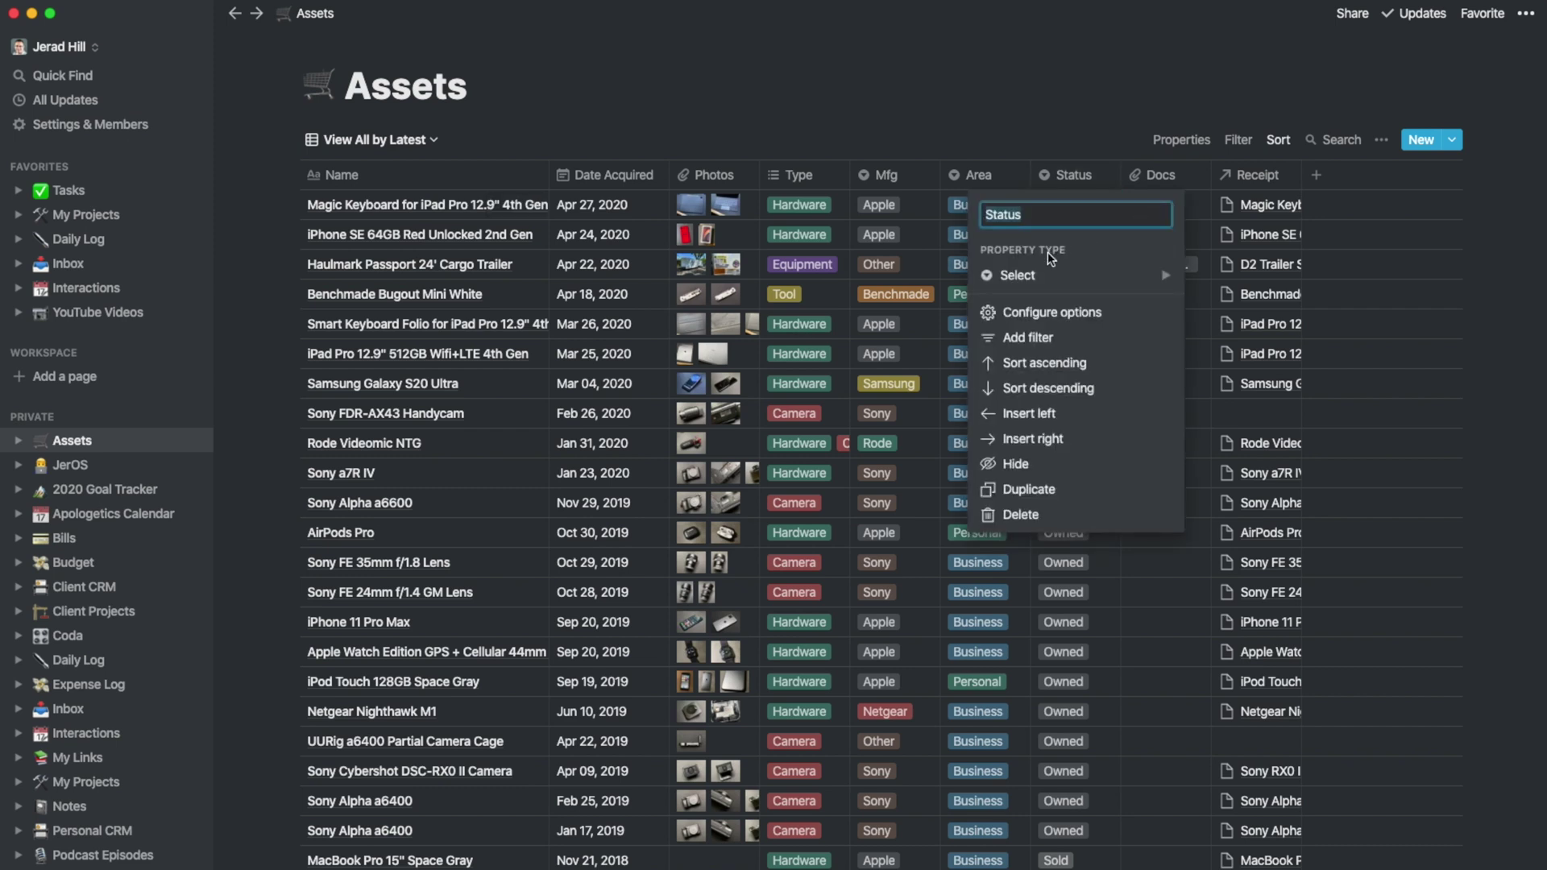
click(1080, 266)
click(1080, 266)
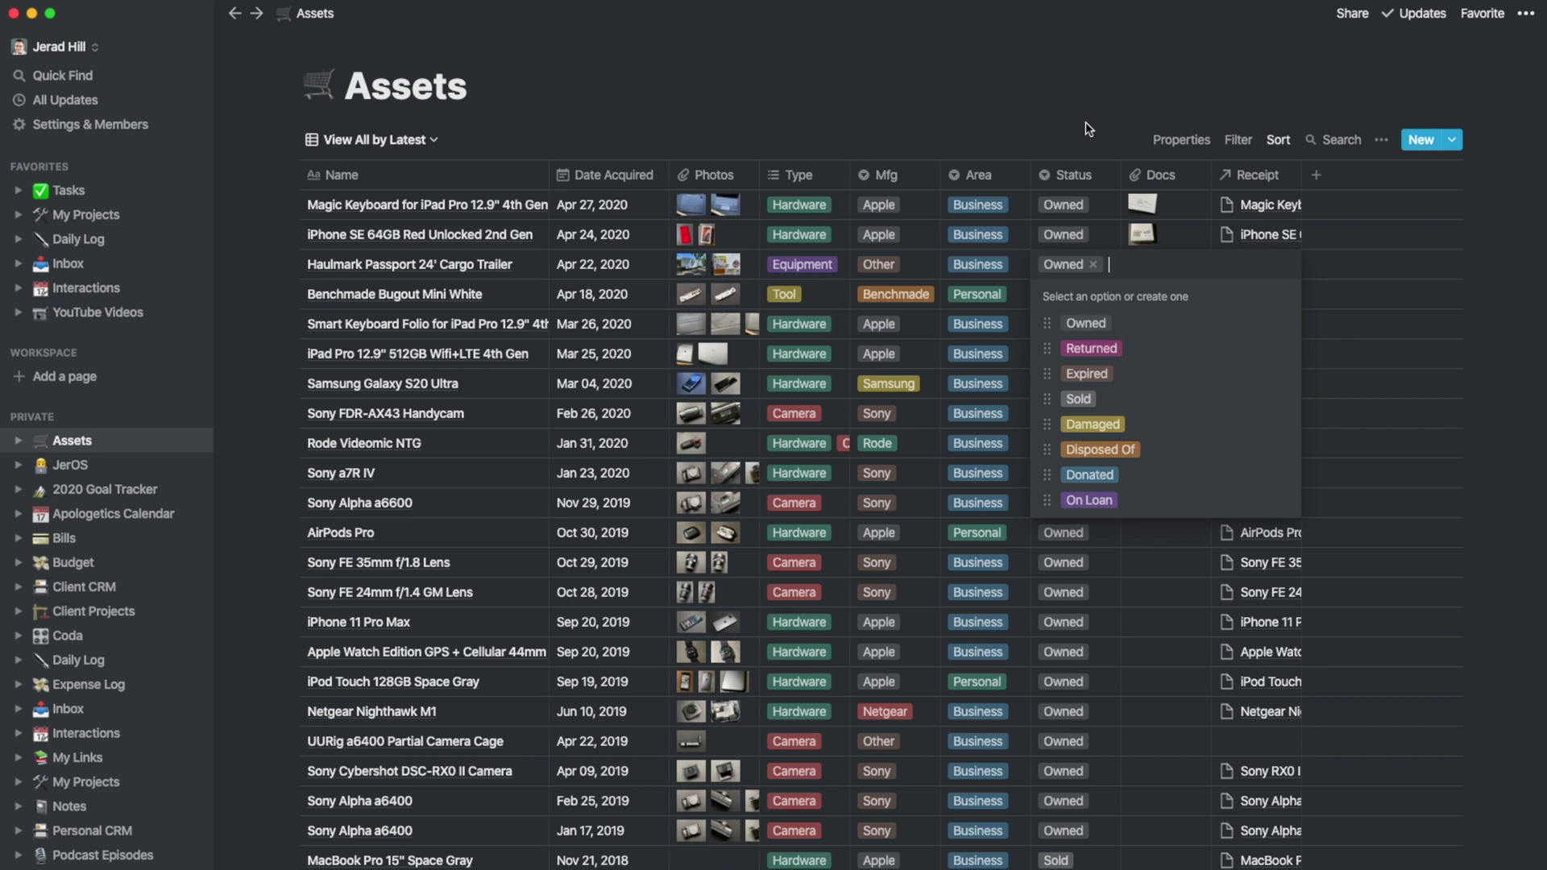
key(Escape)
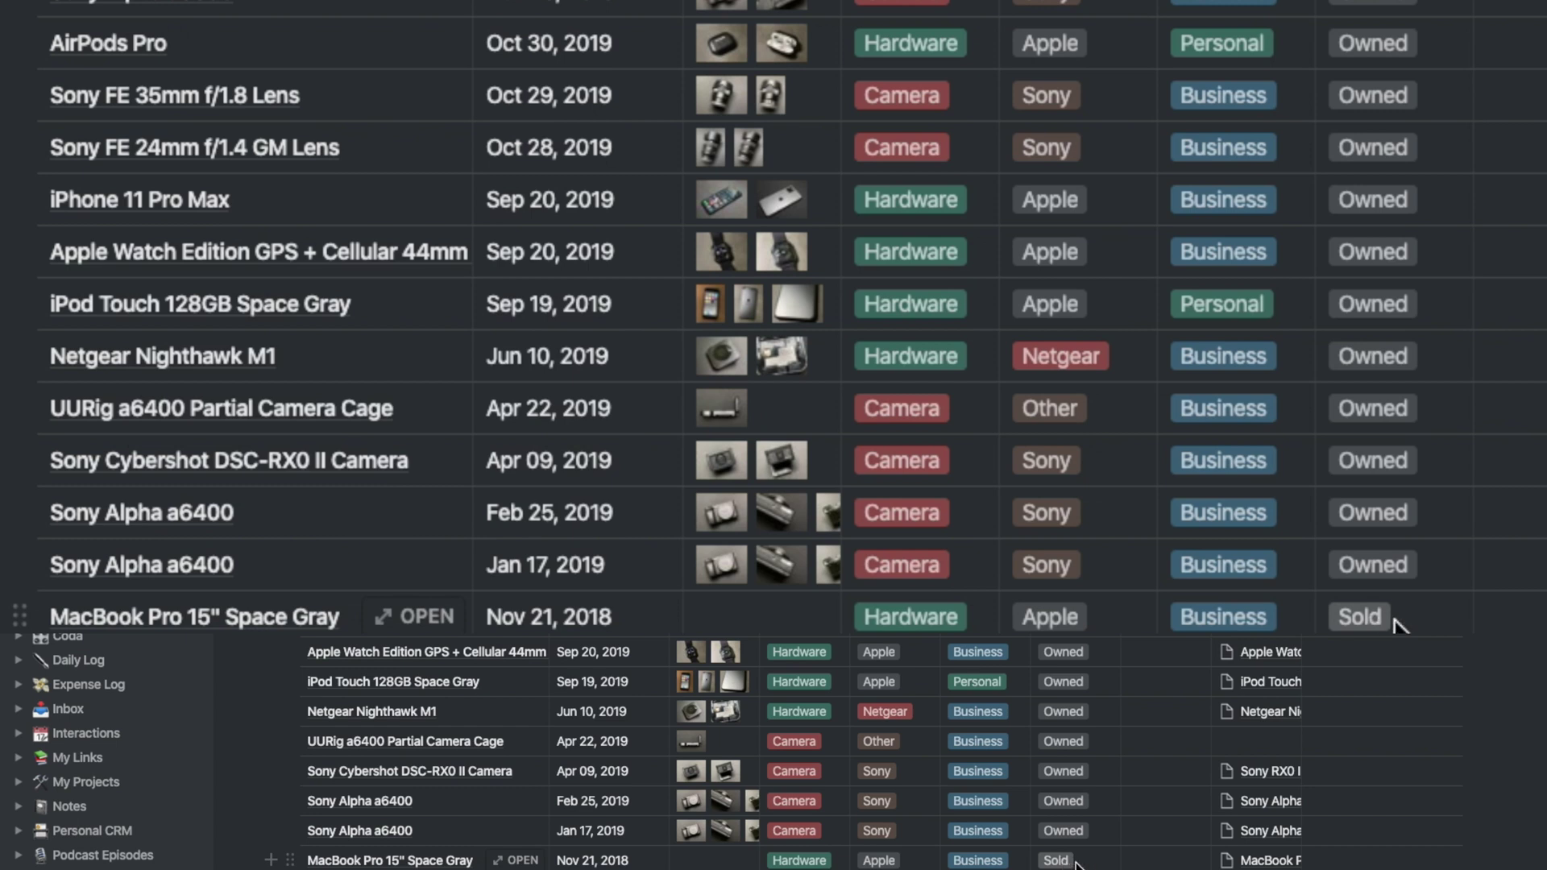
click(1363, 616)
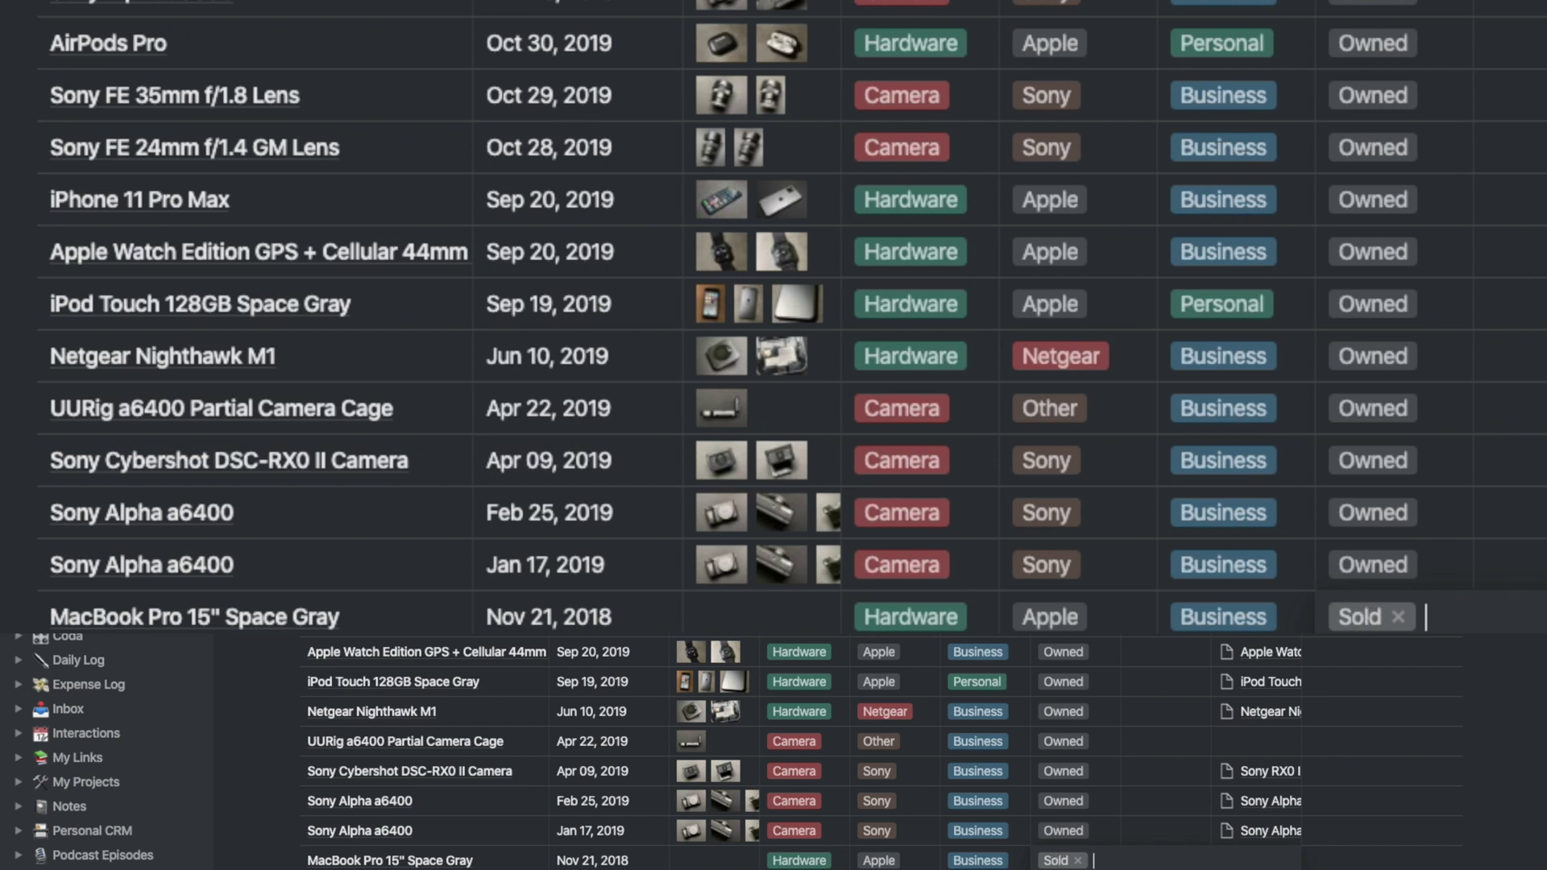
key(Escape)
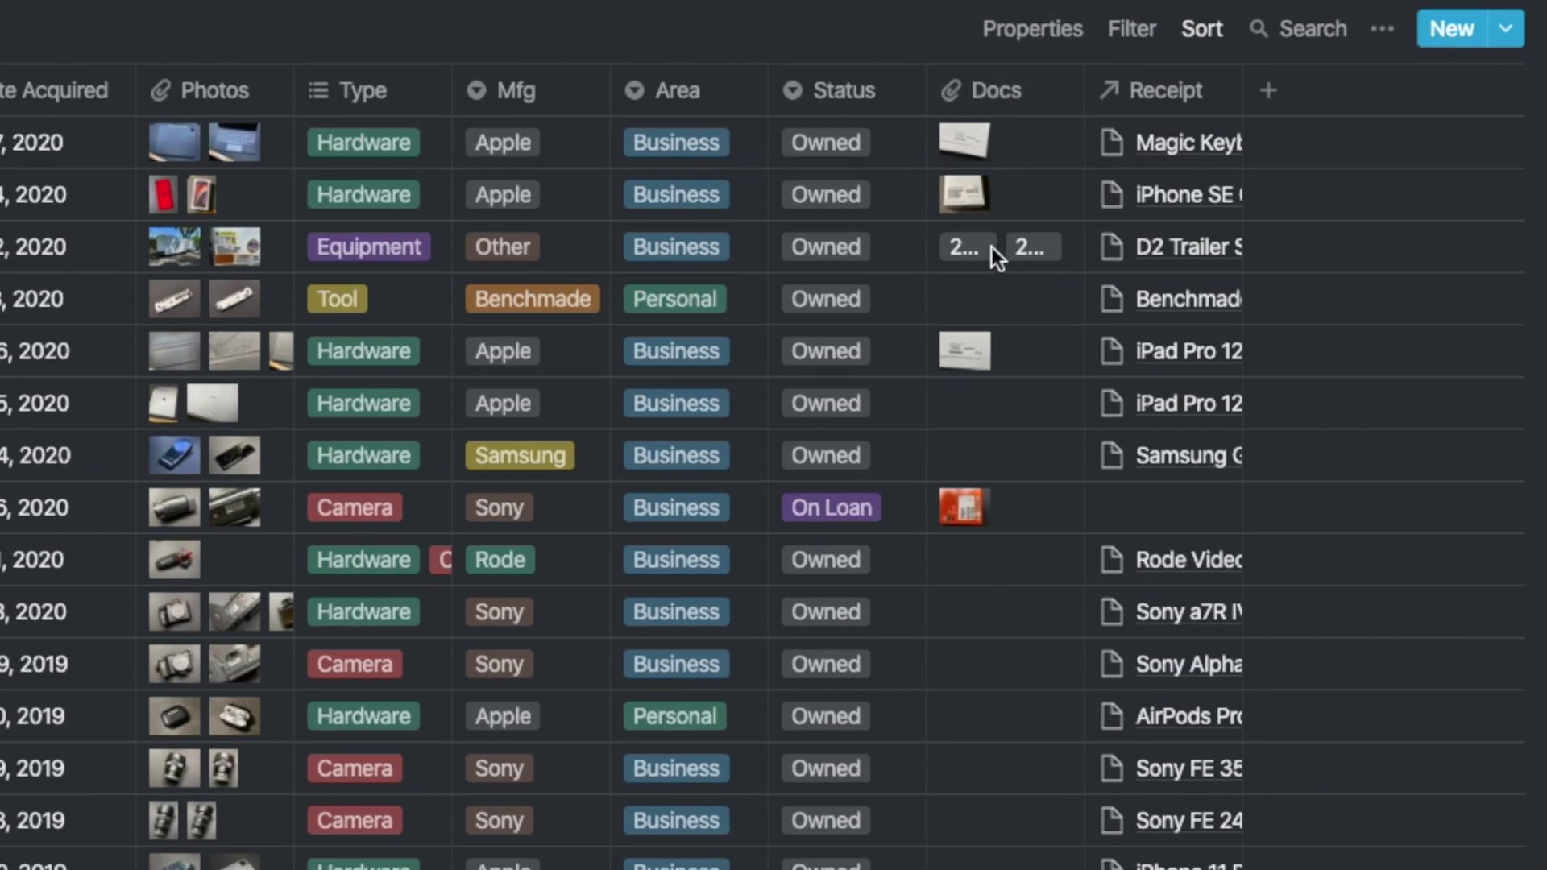
click(973, 135)
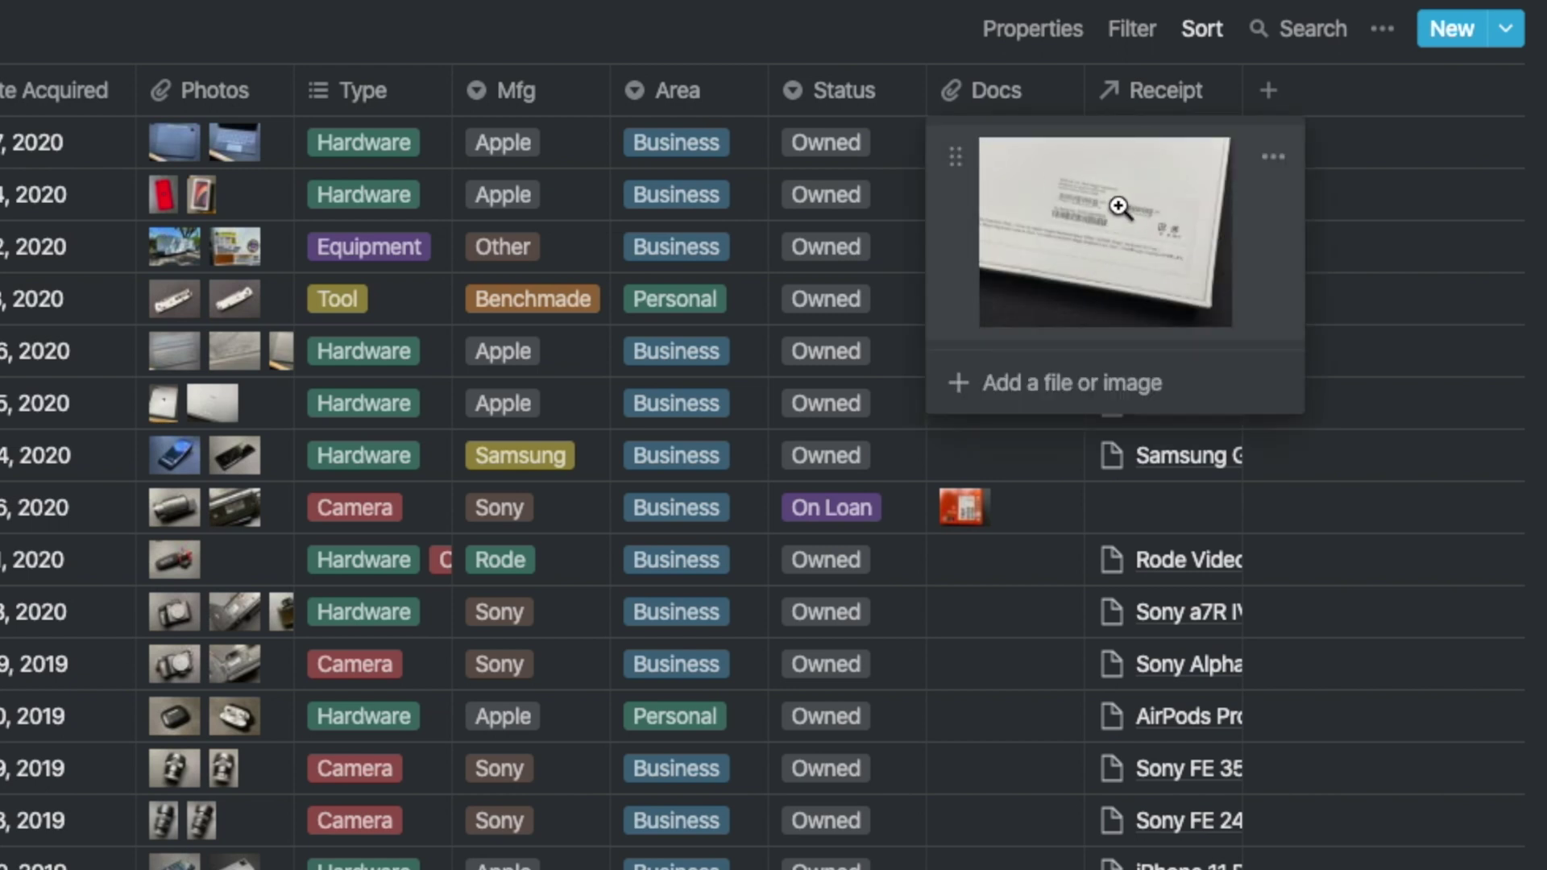
key(Escape)
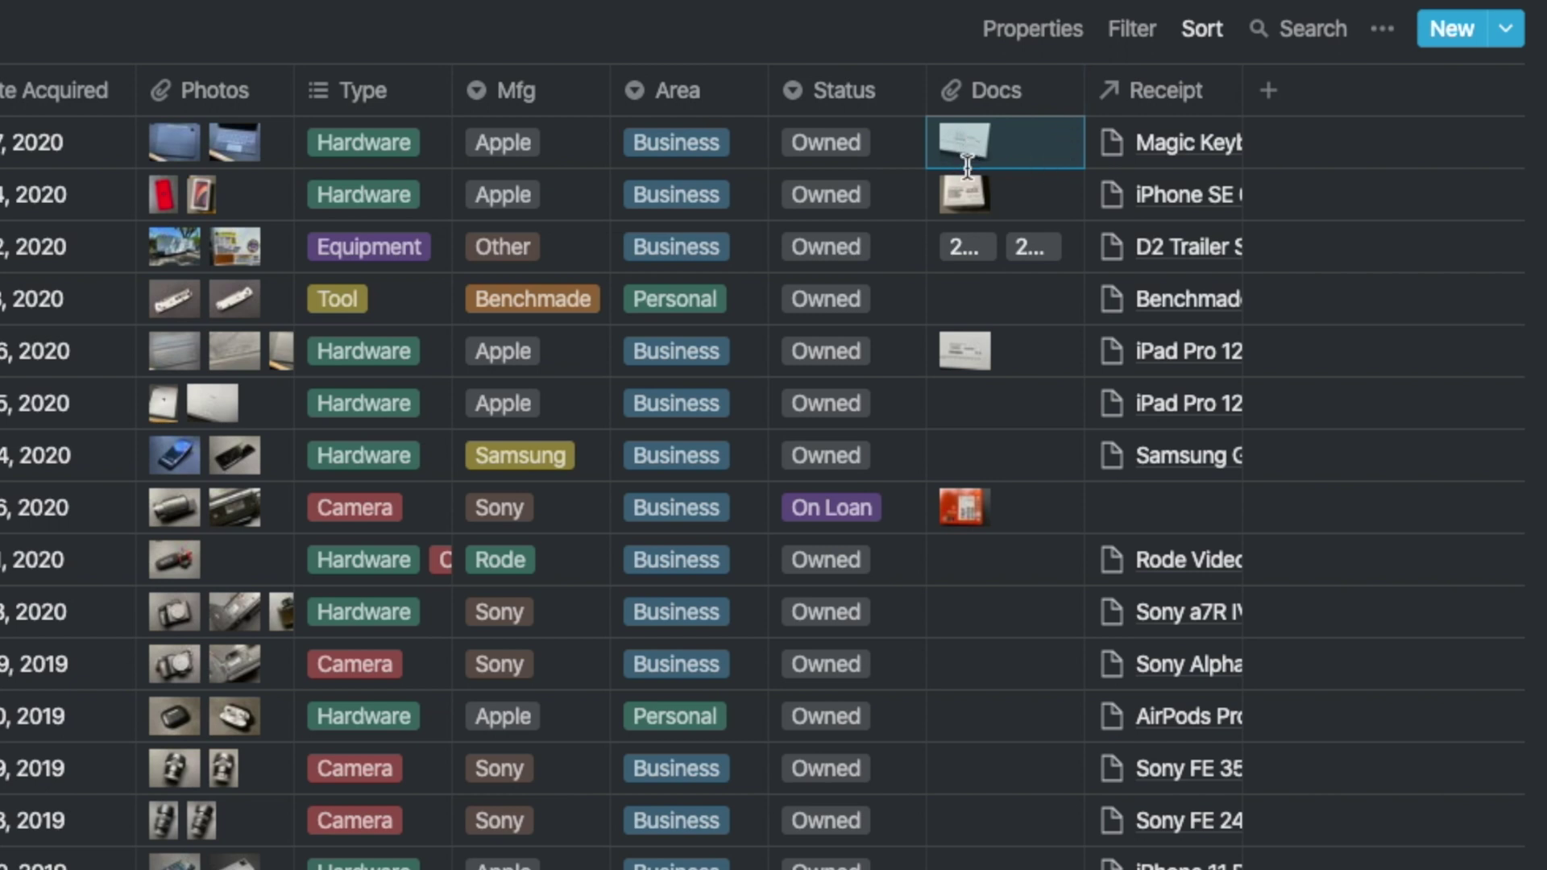
click(165, 250)
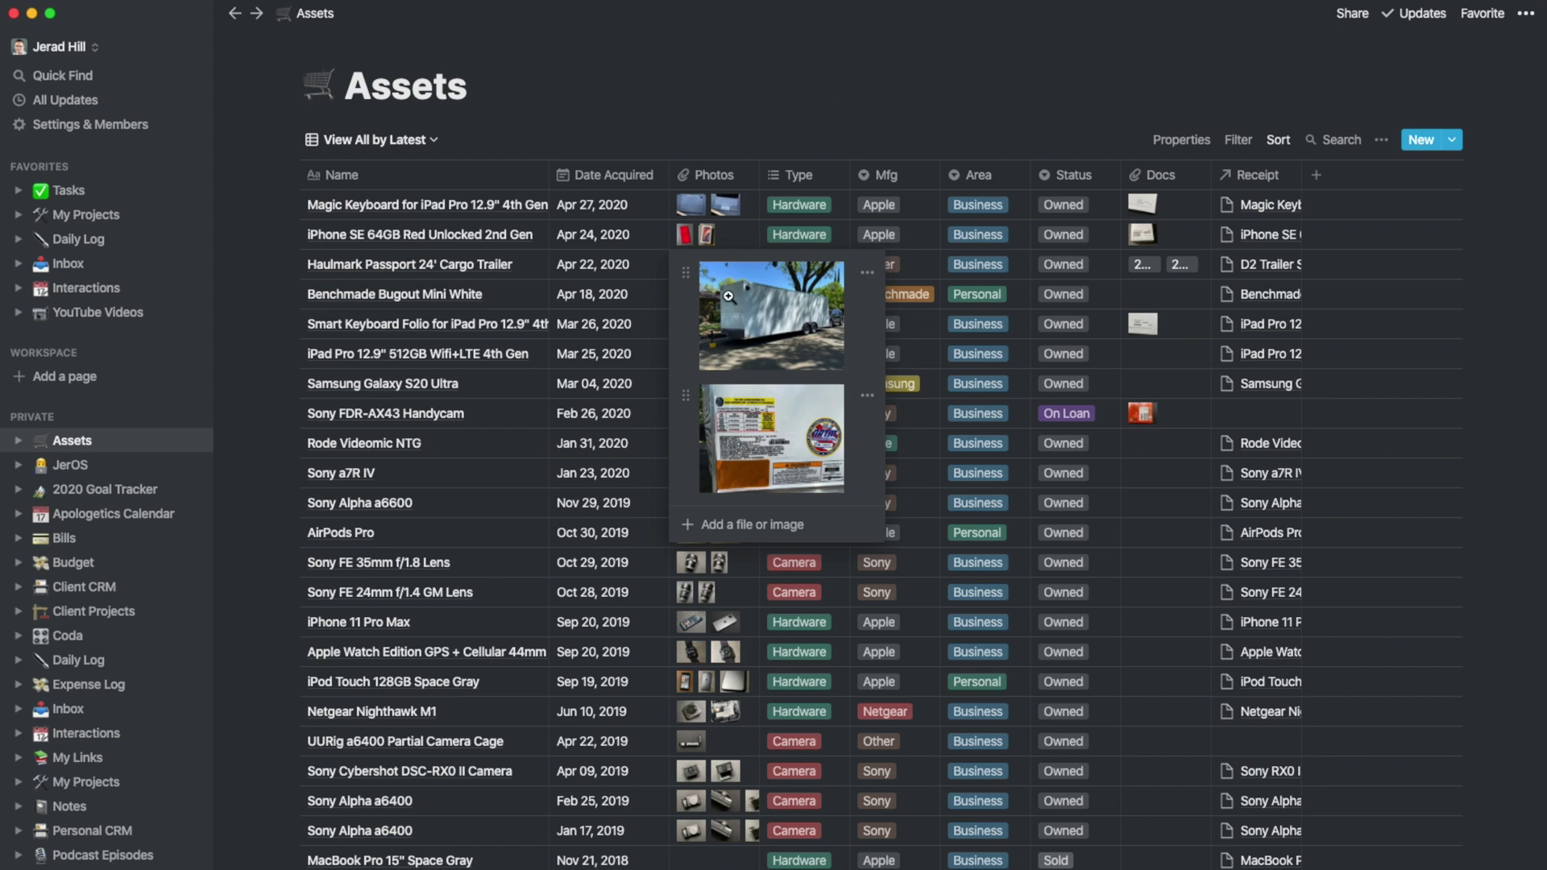
click(898, 99)
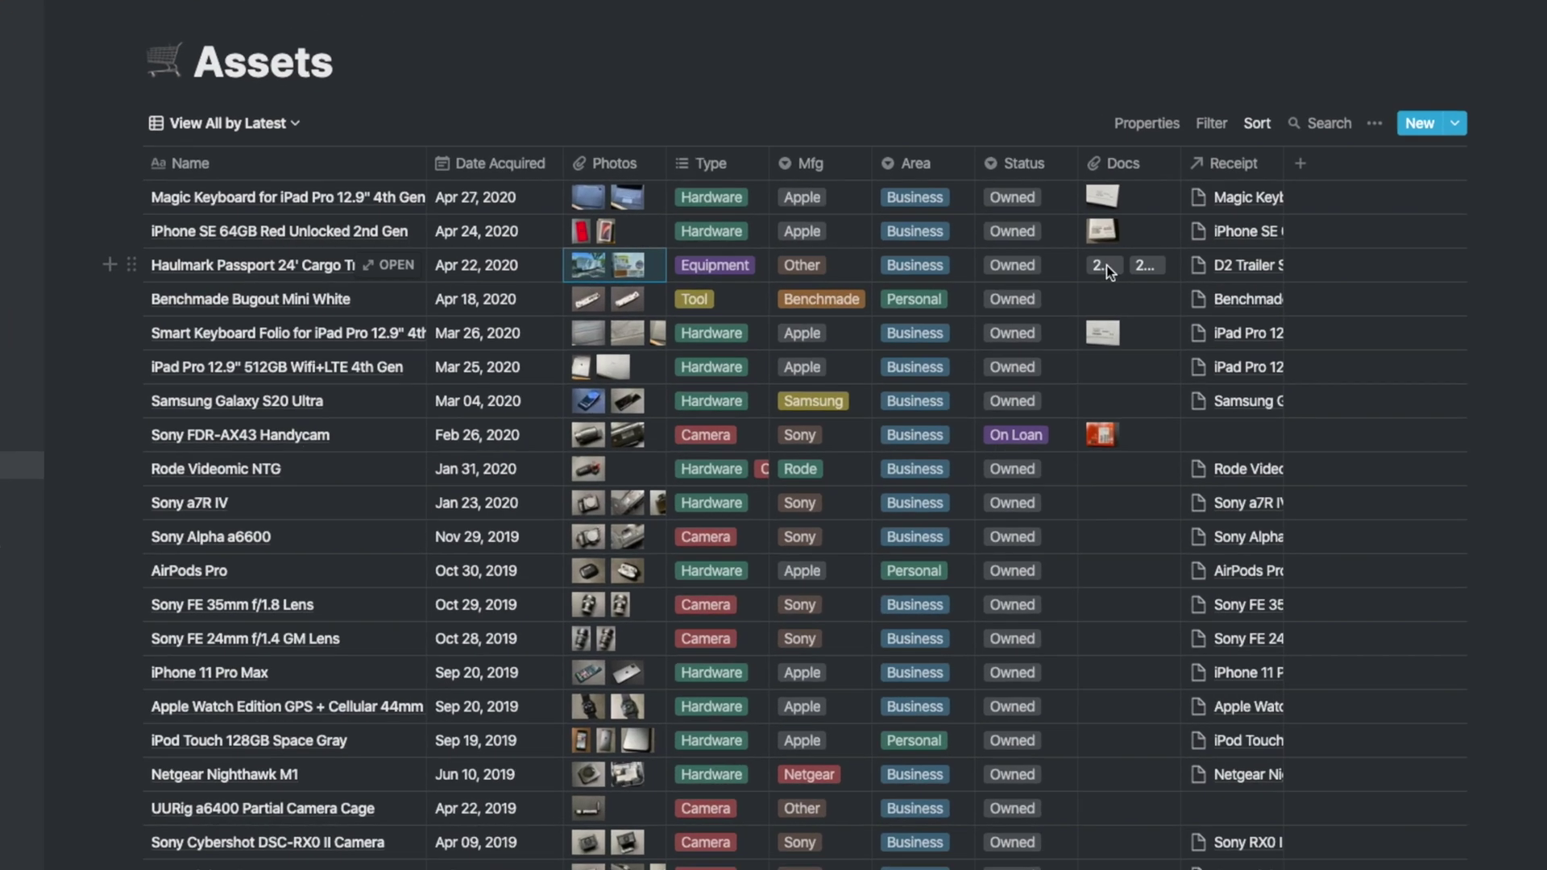
click(1151, 266)
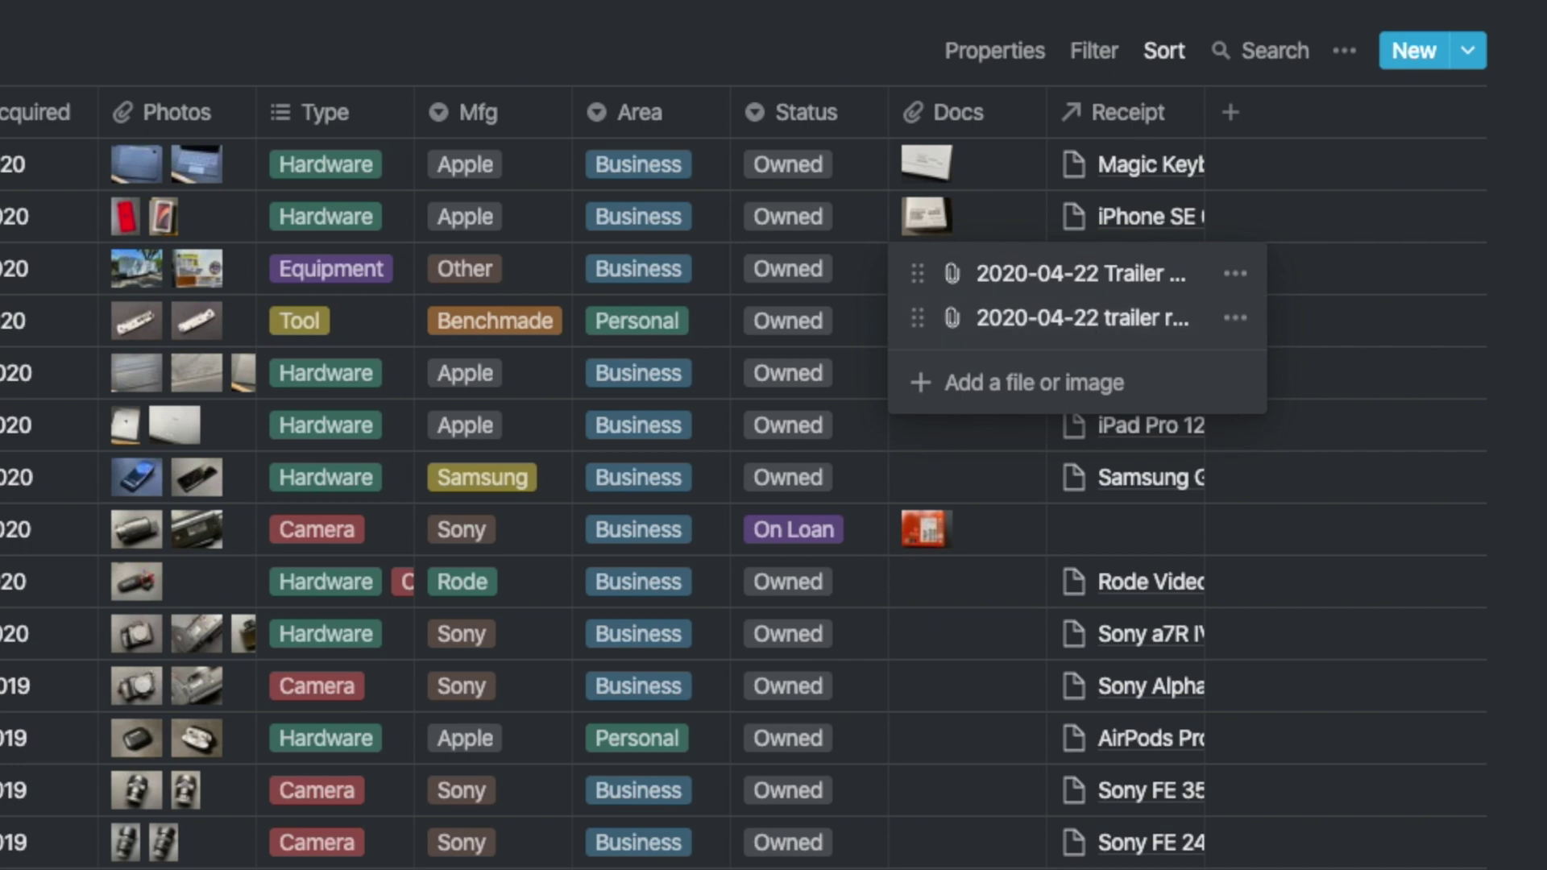
key(Escape)
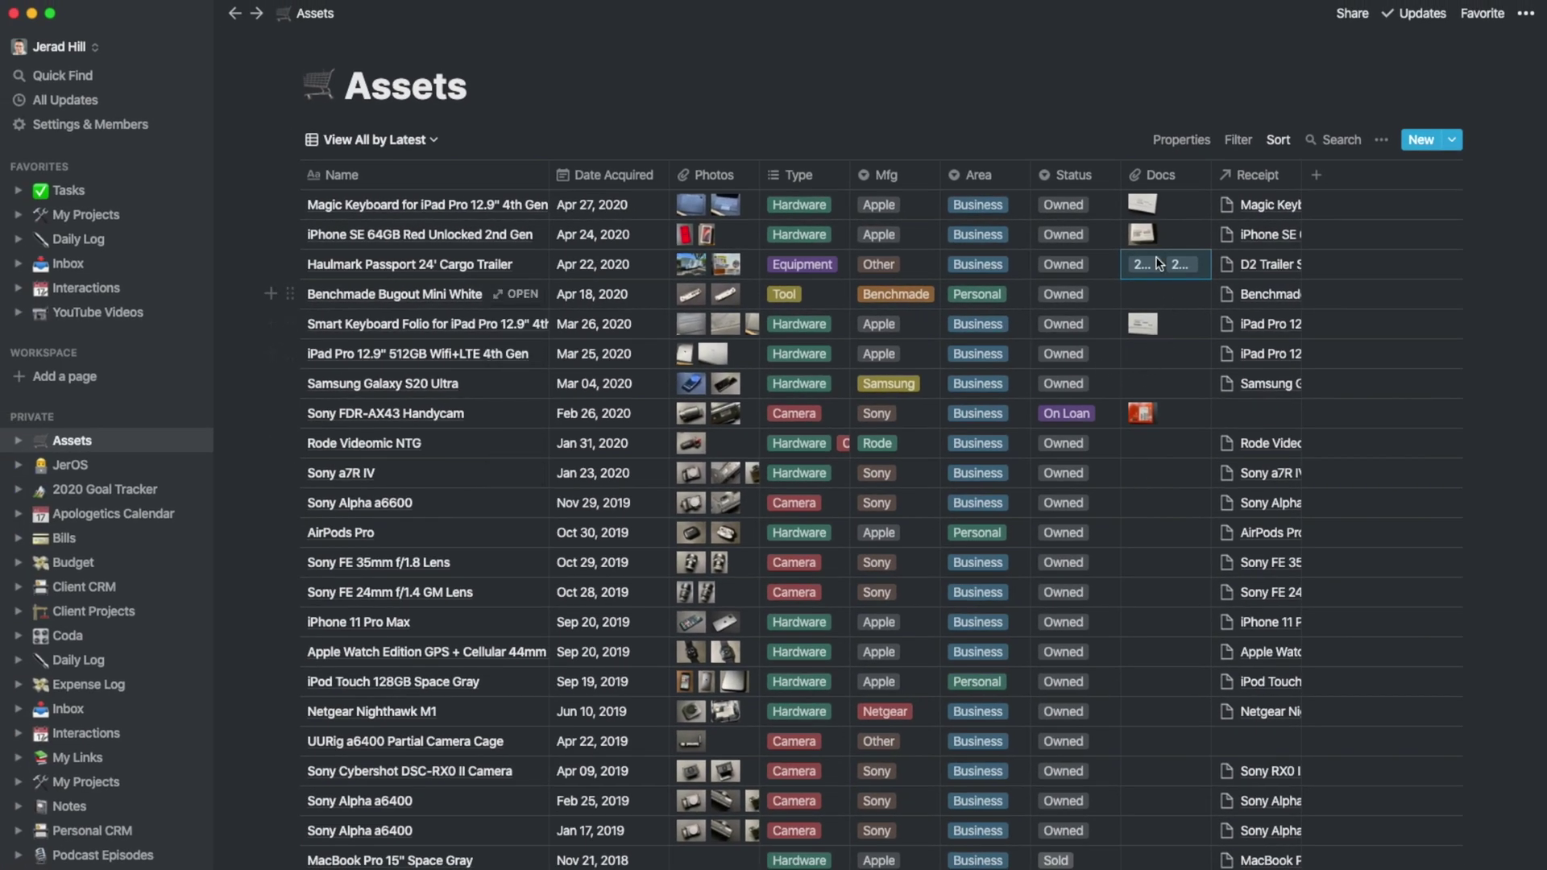
click(1151, 206)
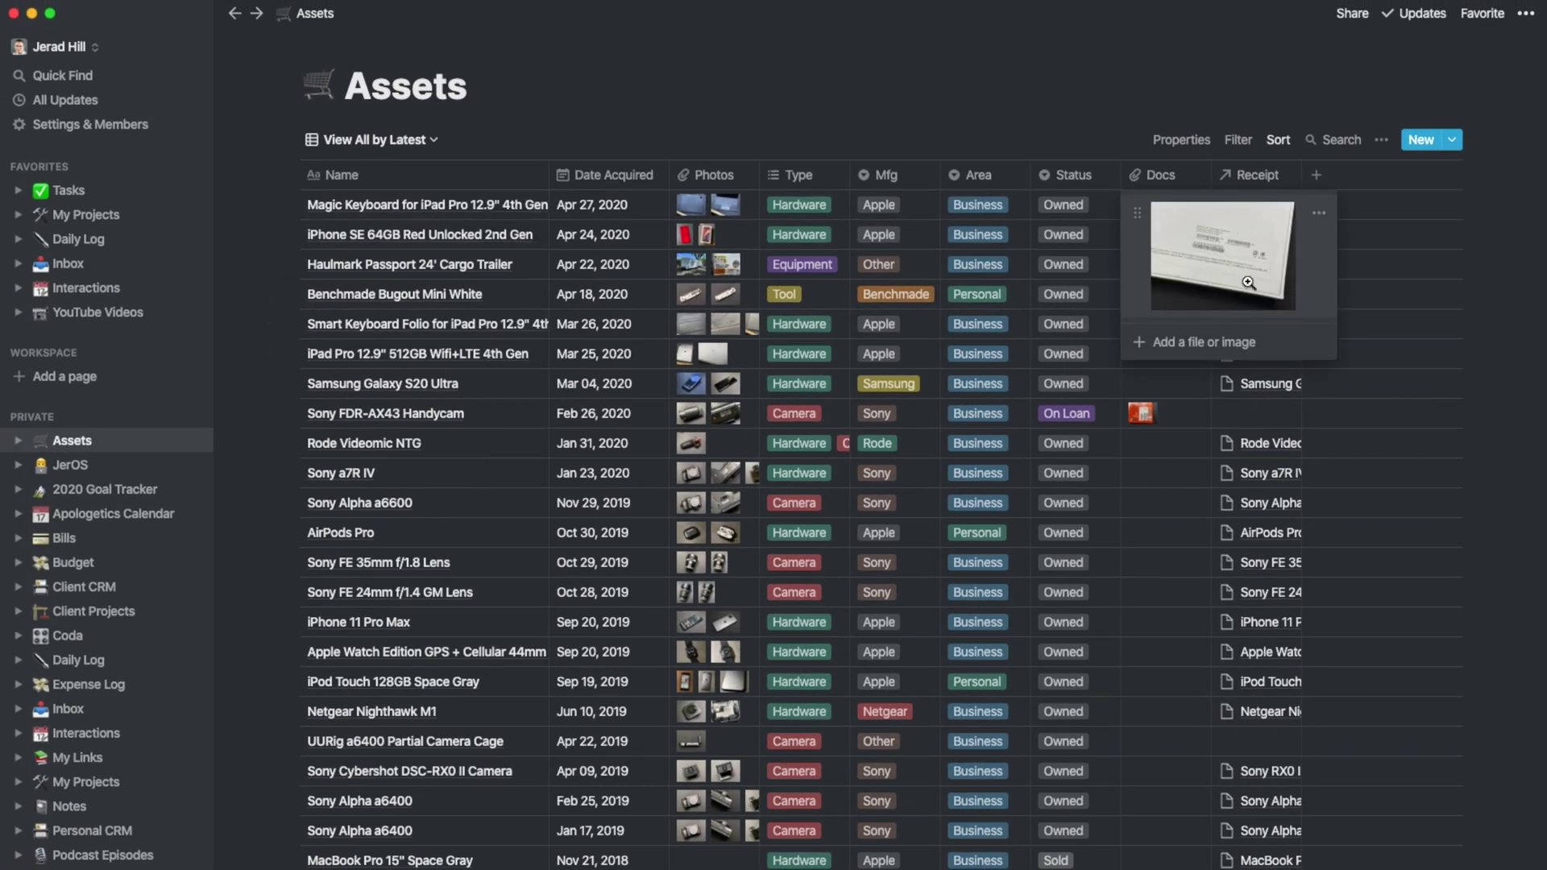
click(1177, 122)
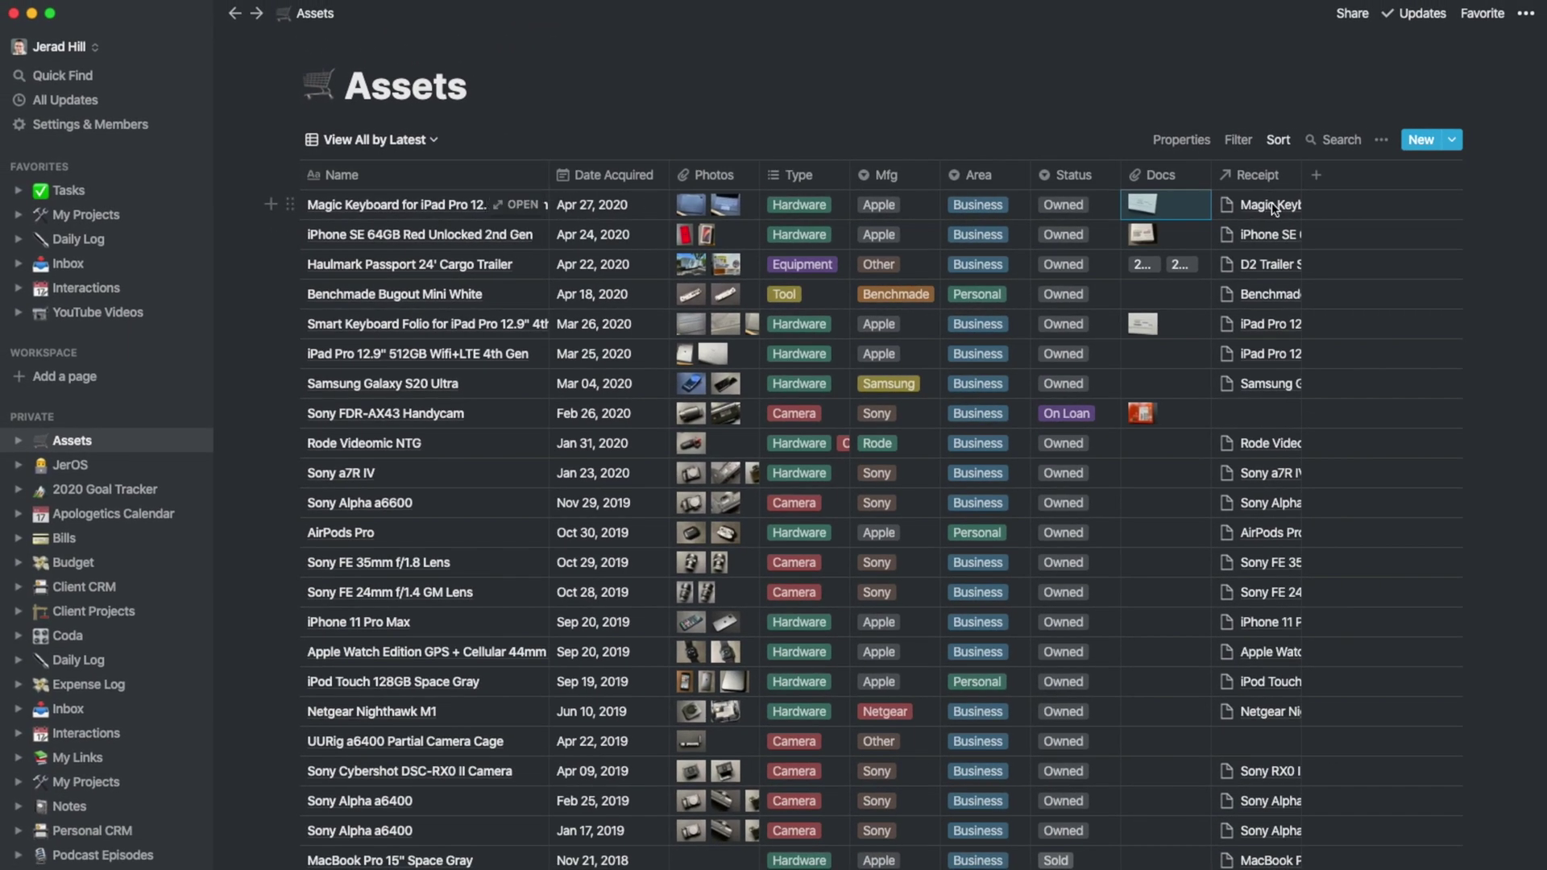
Preview the Magic Keyboard's linked Expense Log receipt entry from its Receipt cell, then close it
click(1271, 203)
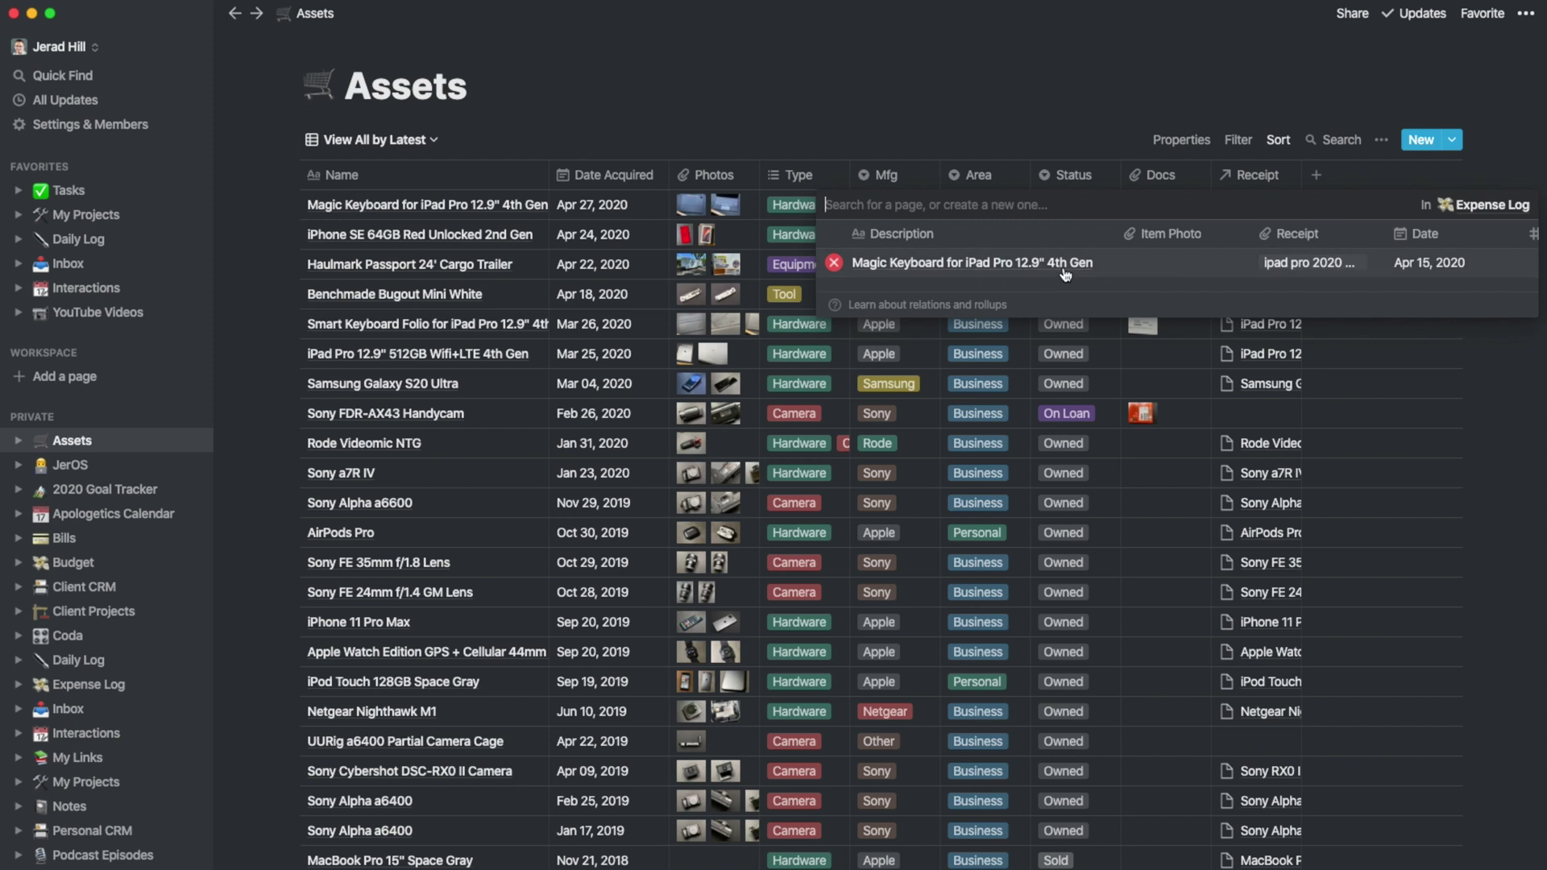
click(975, 264)
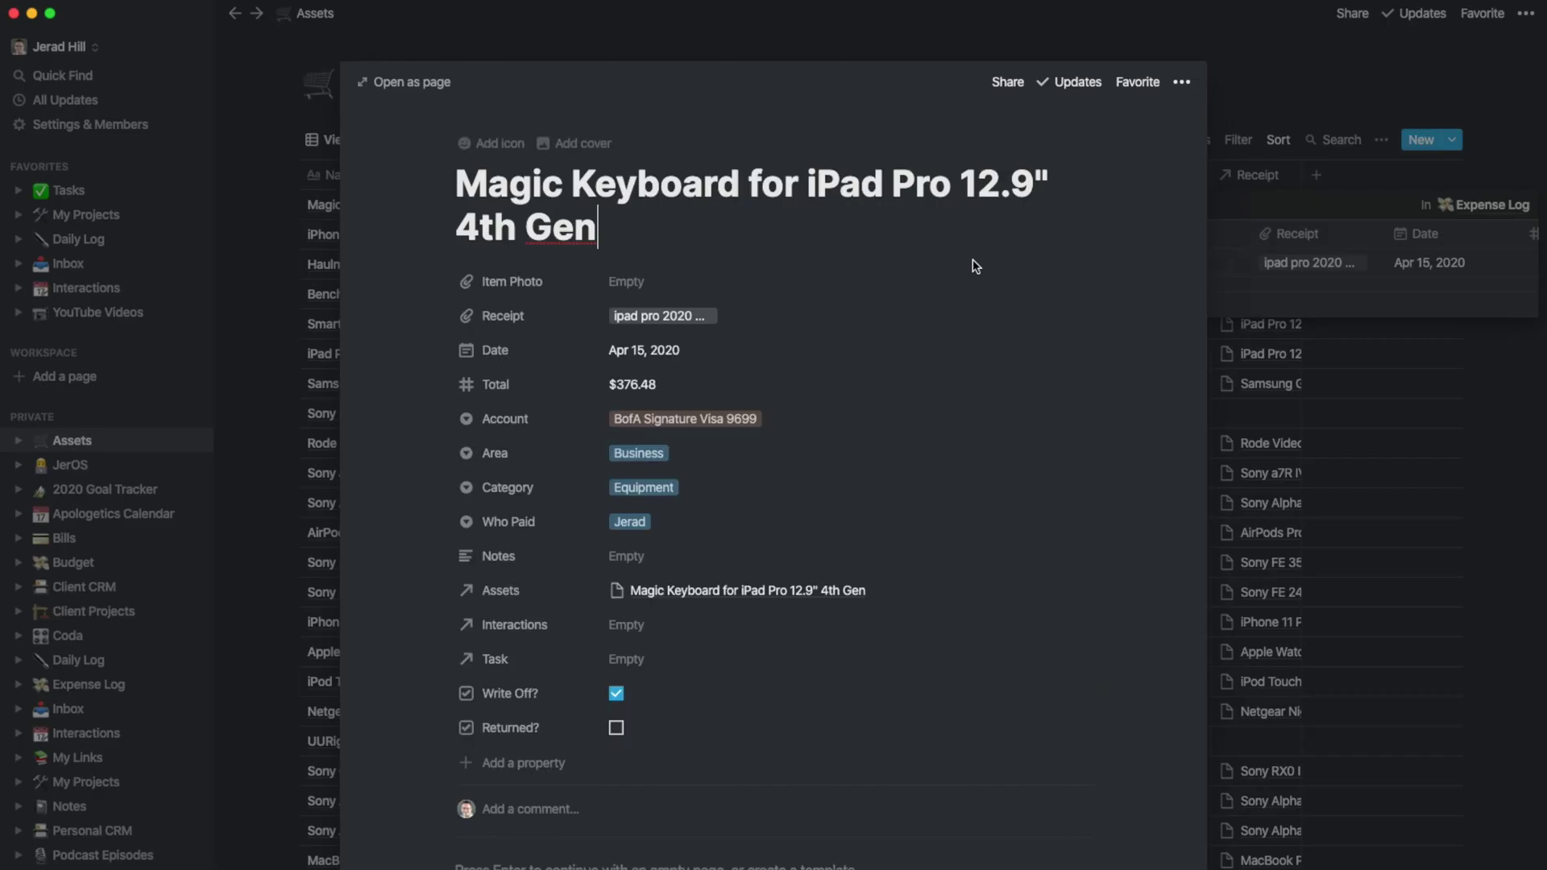
click(1259, 50)
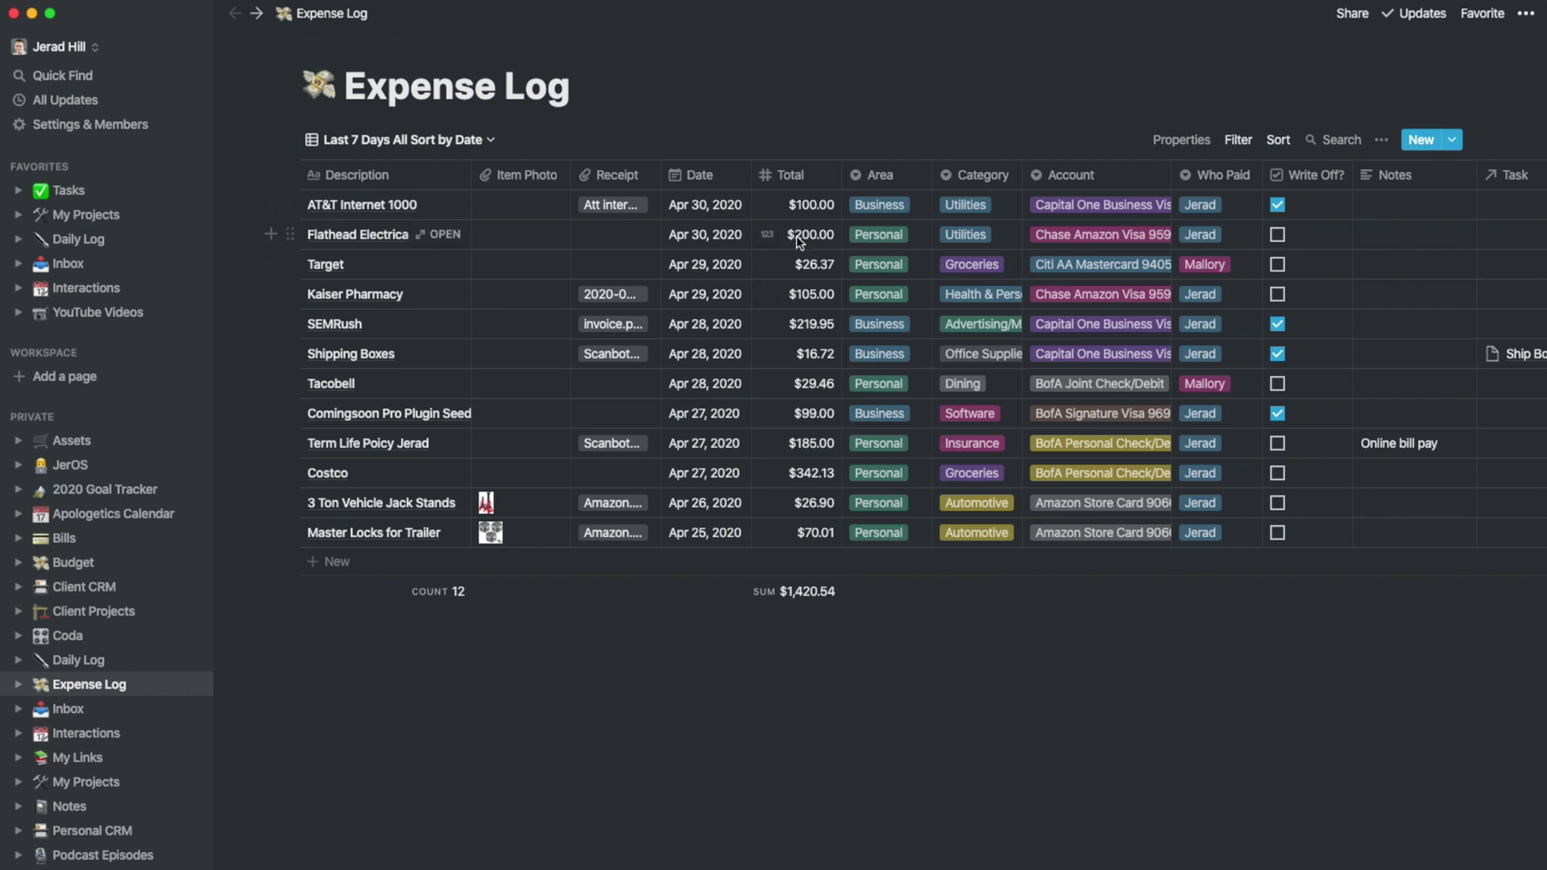
Return to the Assets page and switch the database to its Gallery view
click(103, 441)
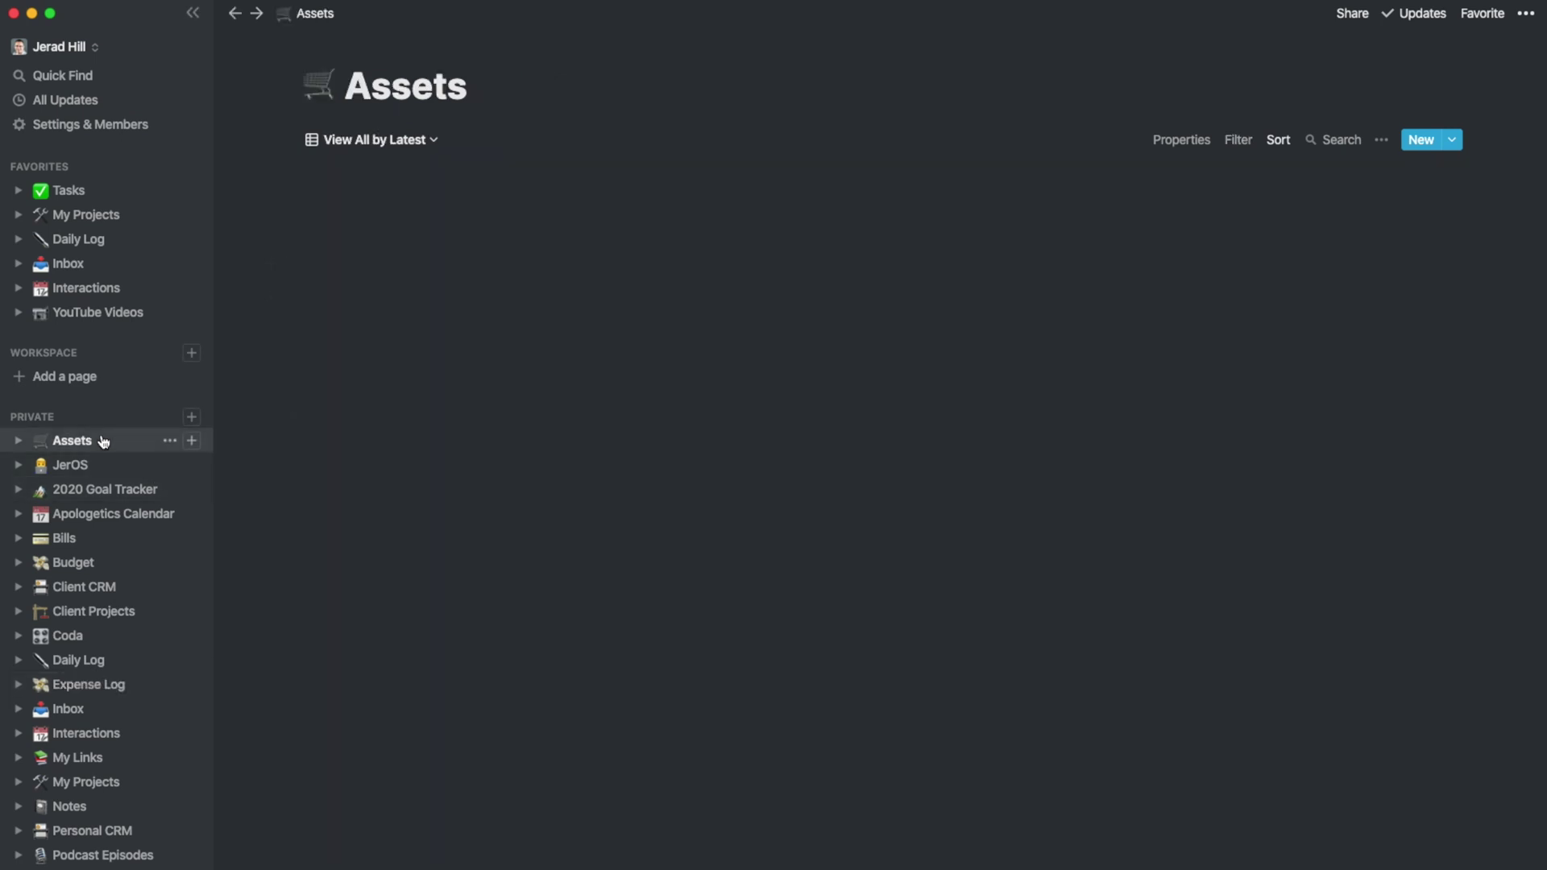
click(389, 147)
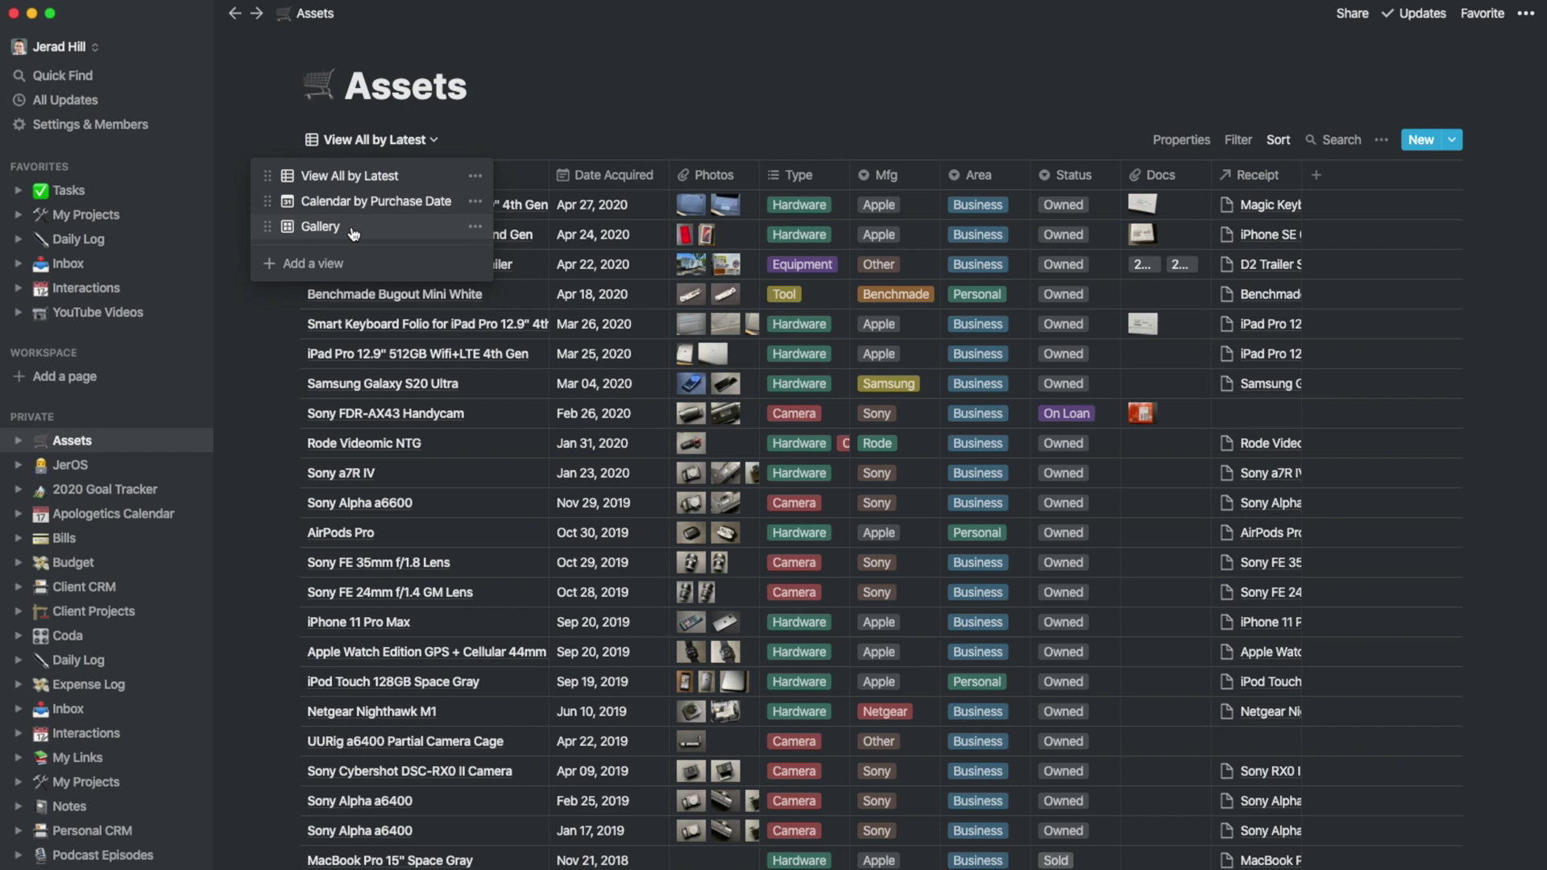
click(321, 226)
scroll(689, 578, down, 3)
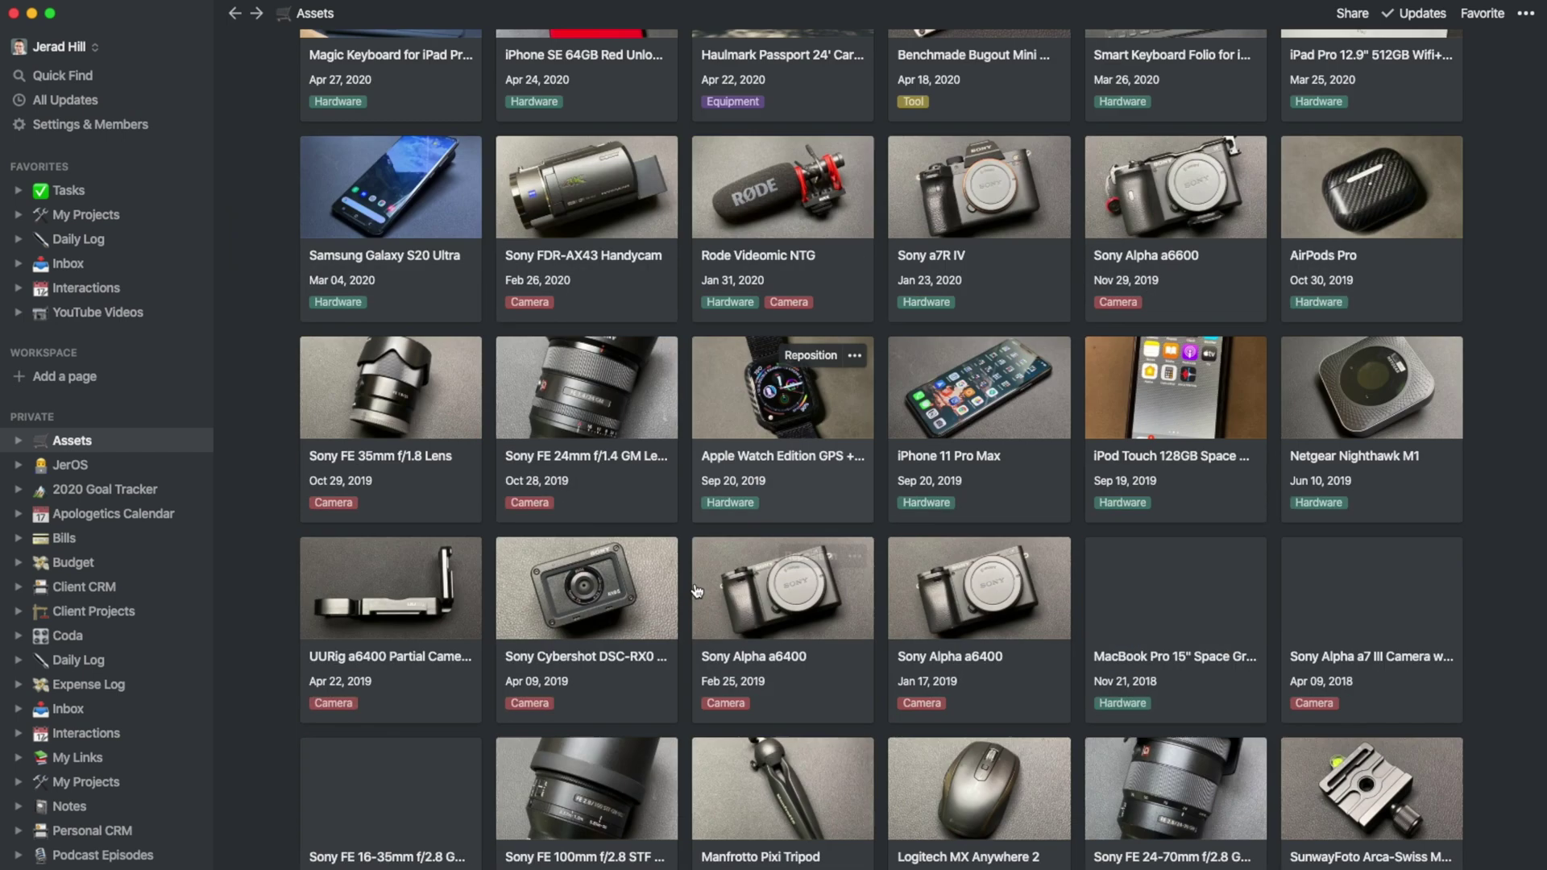
scroll(709, 565, up, 3)
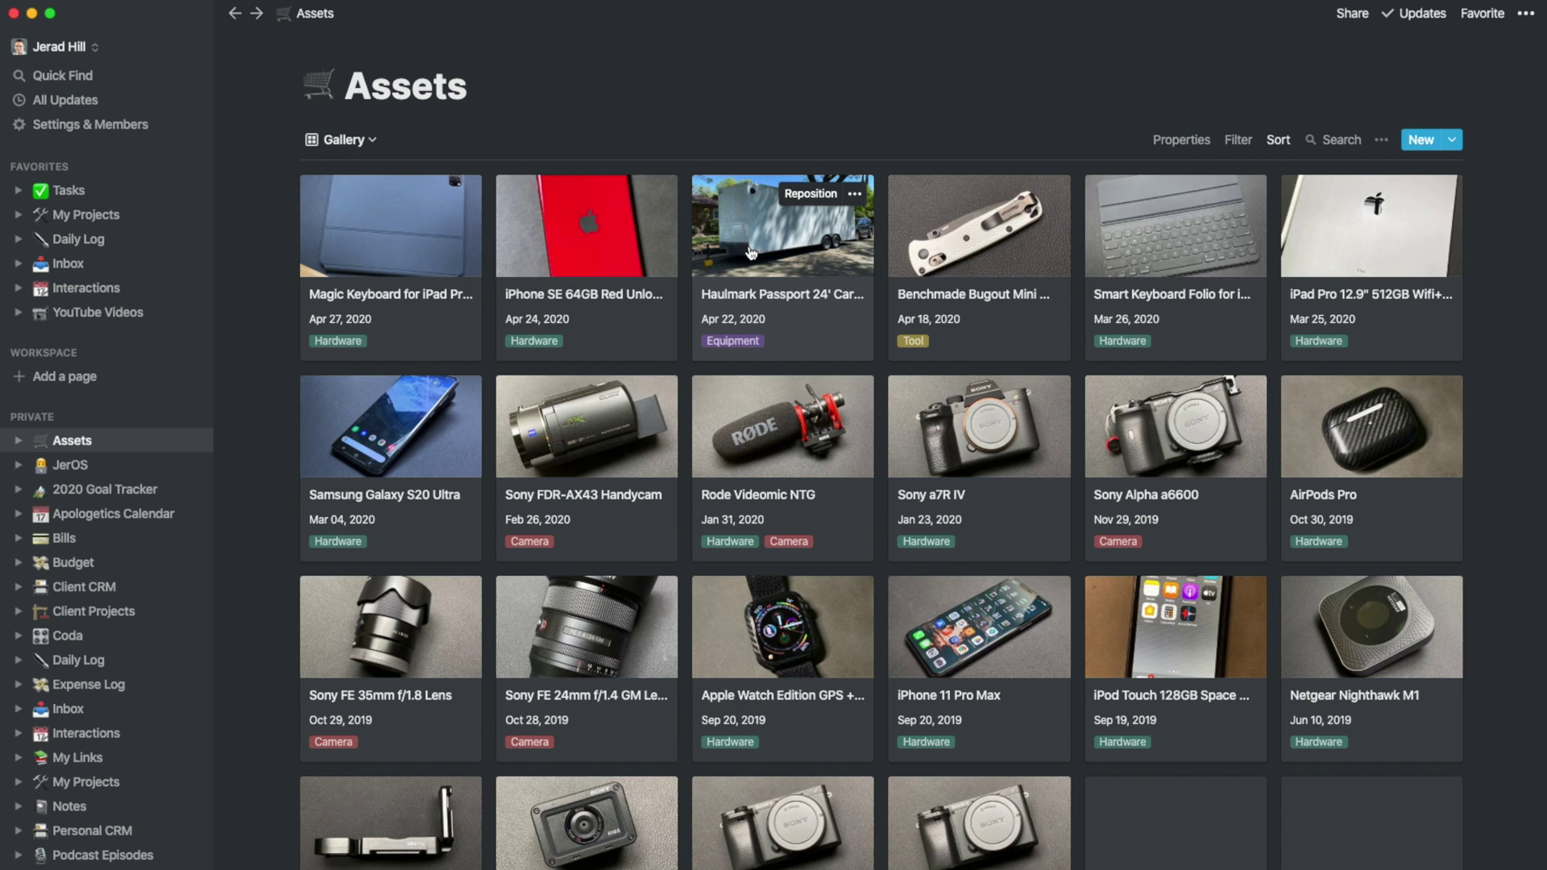
click(357, 141)
Switch back to View All by Latest and preview the Sony a7R IV's attached photos
click(353, 178)
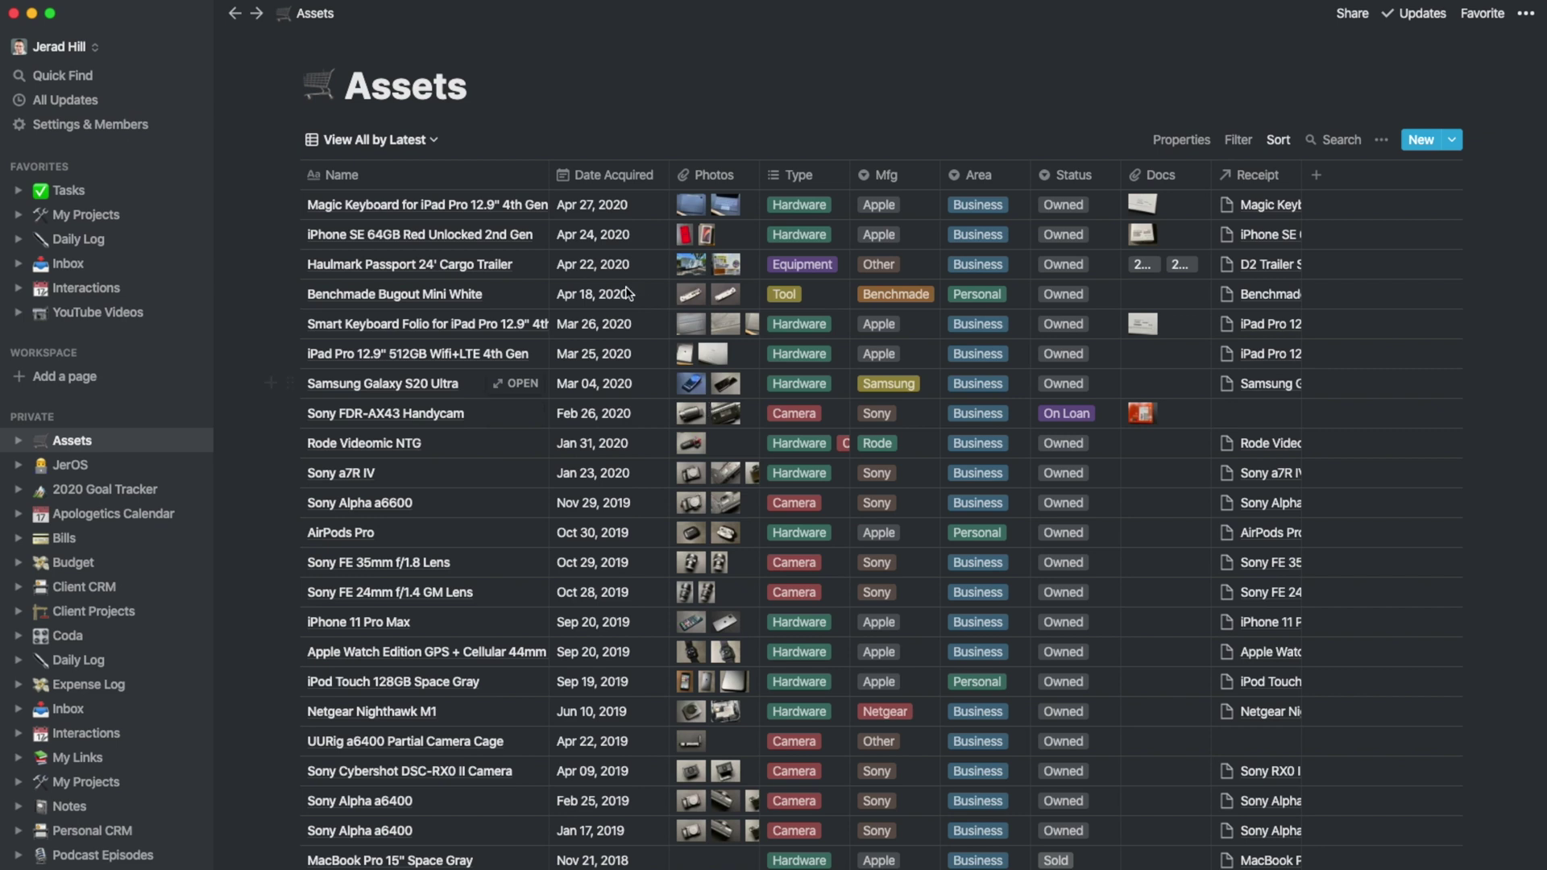
click(689, 472)
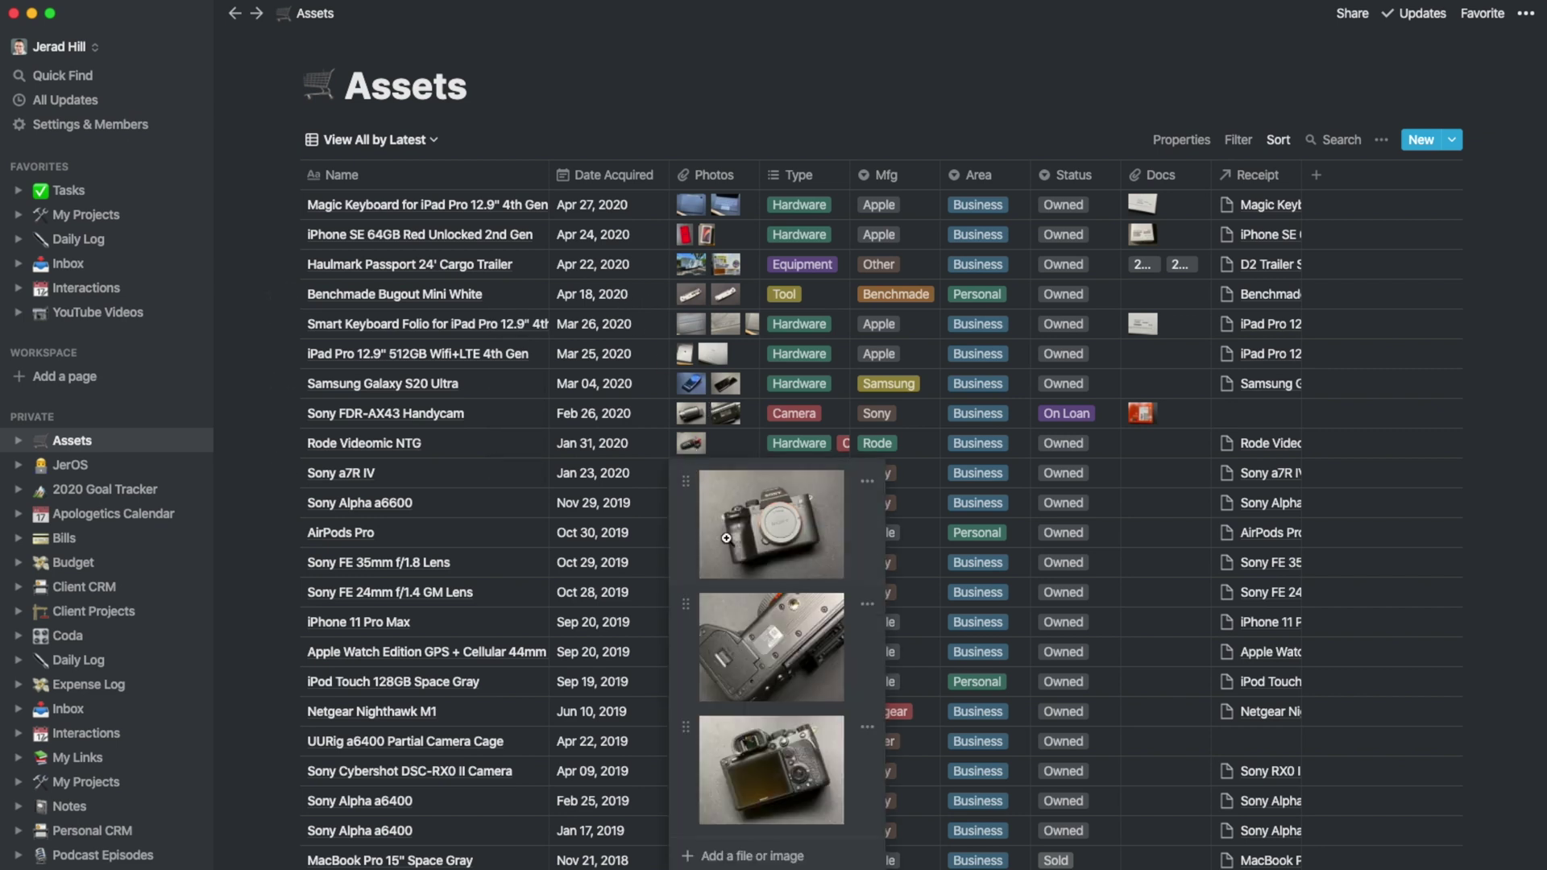
click(796, 78)
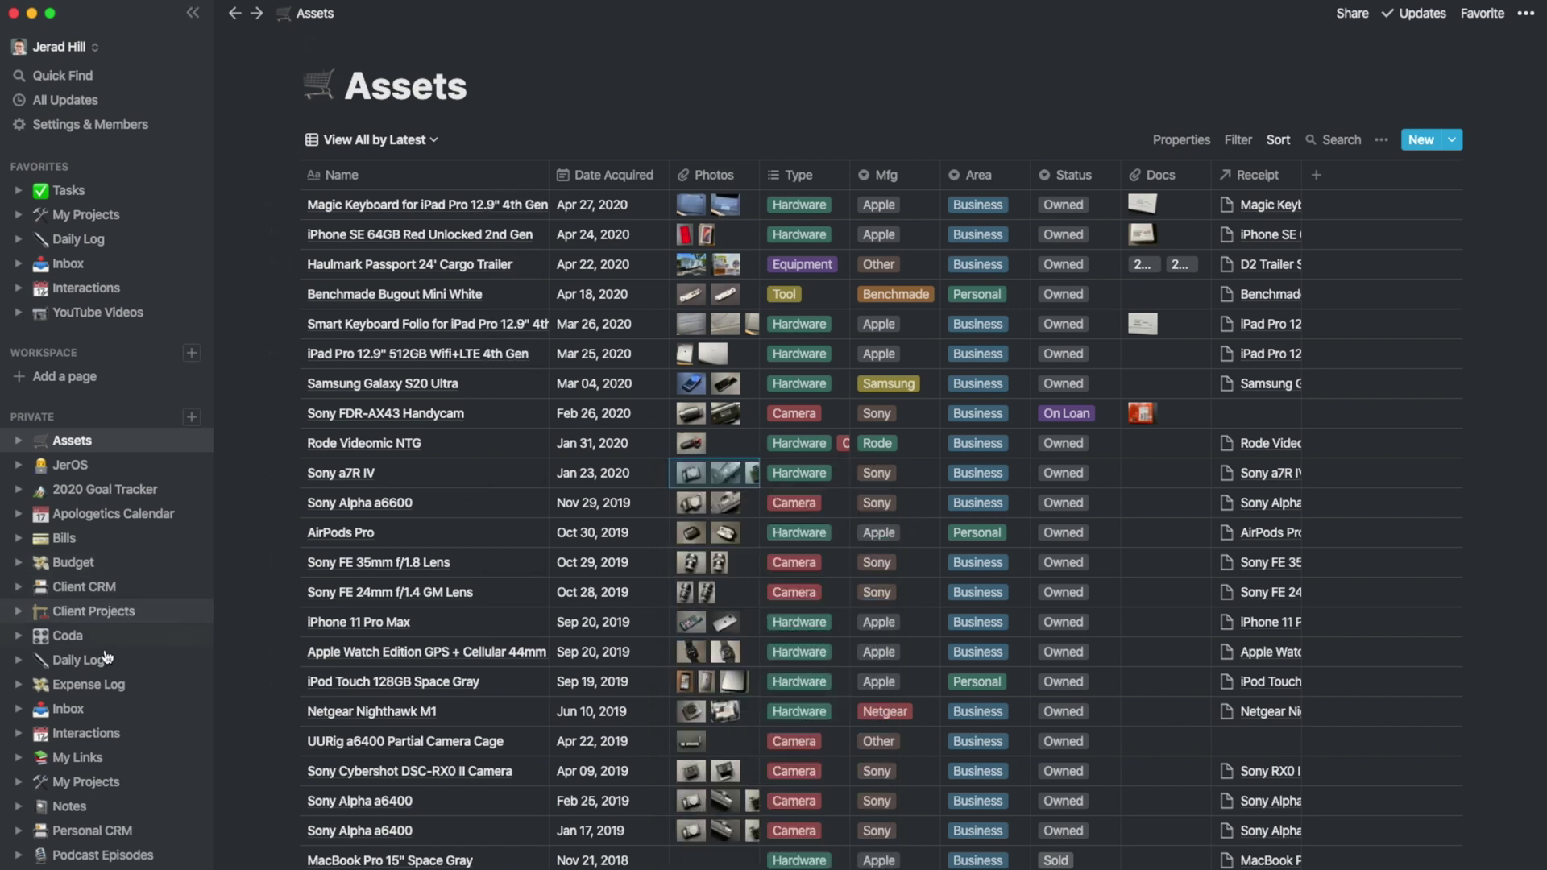
Open Expense Log in All Sort by Date, then switch to Last 7 Days All Sort by Date
click(101, 686)
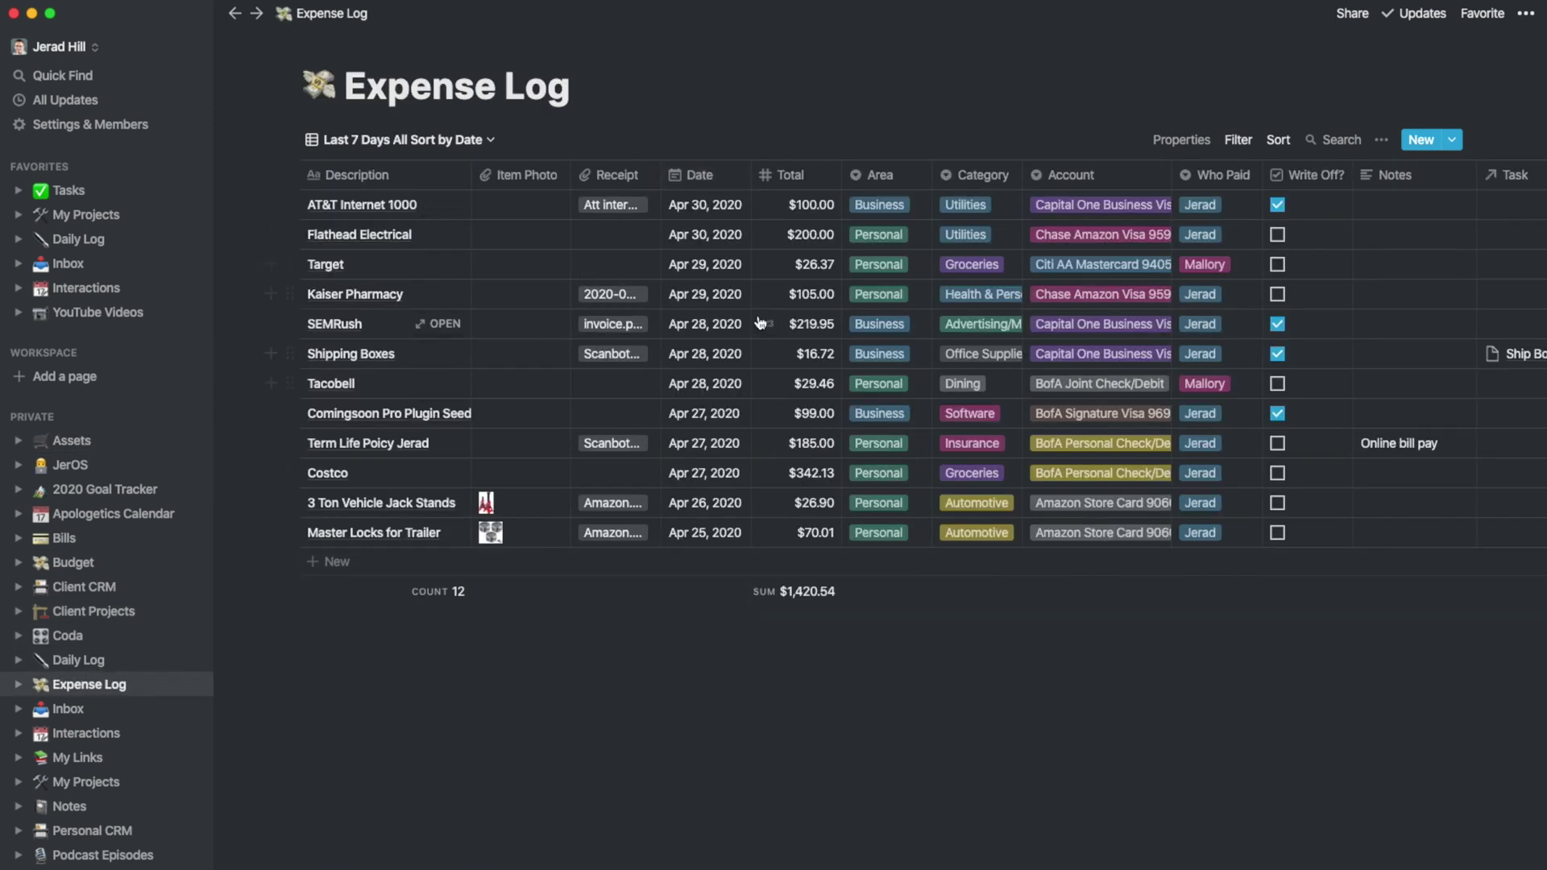
click(436, 152)
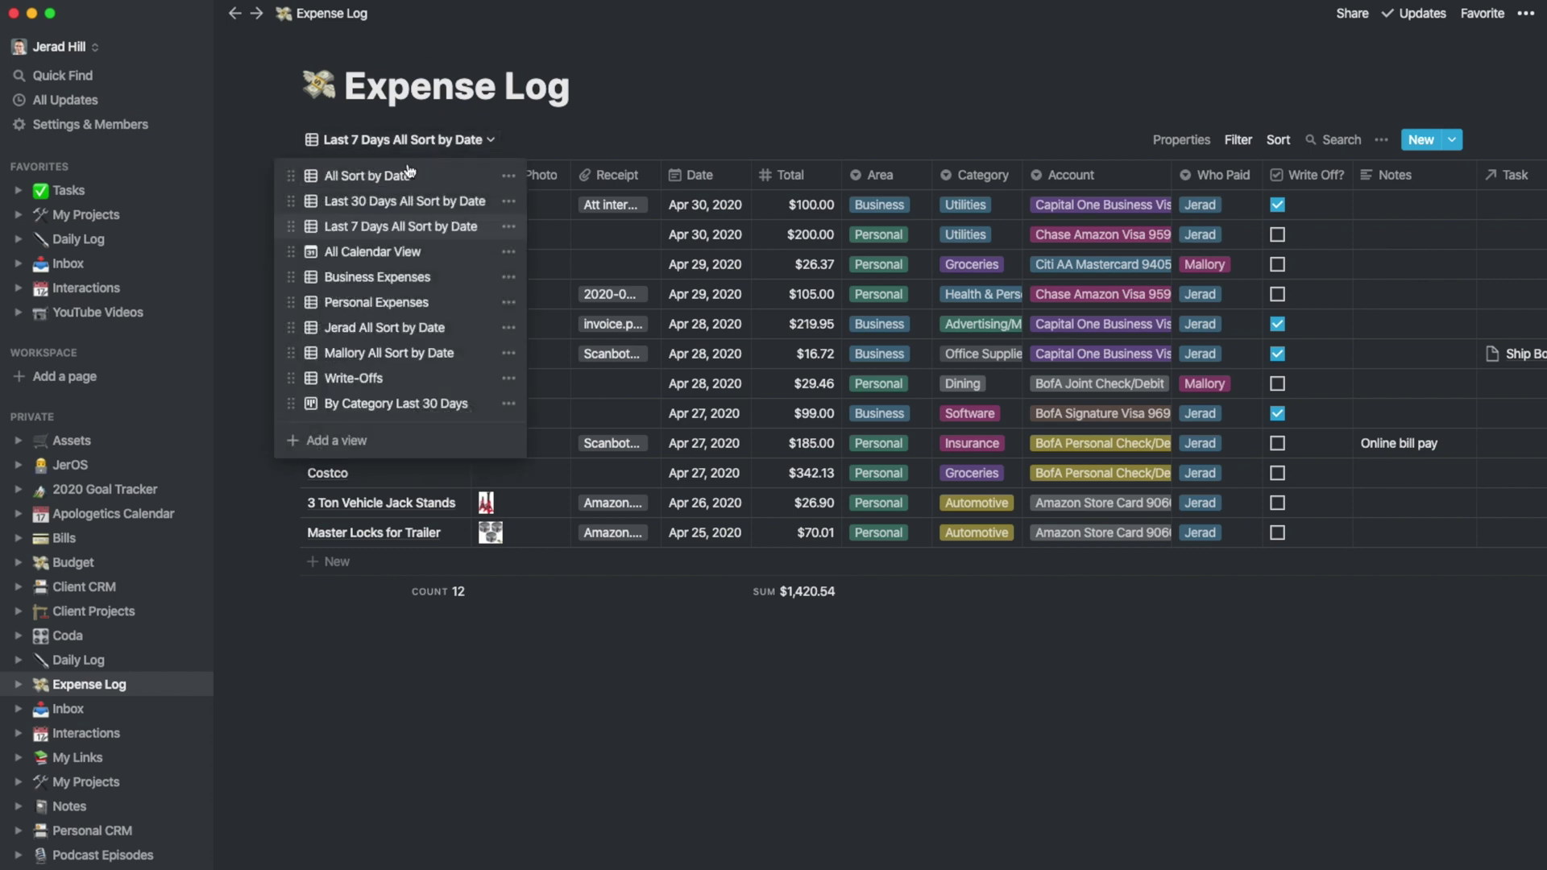
click(373, 165)
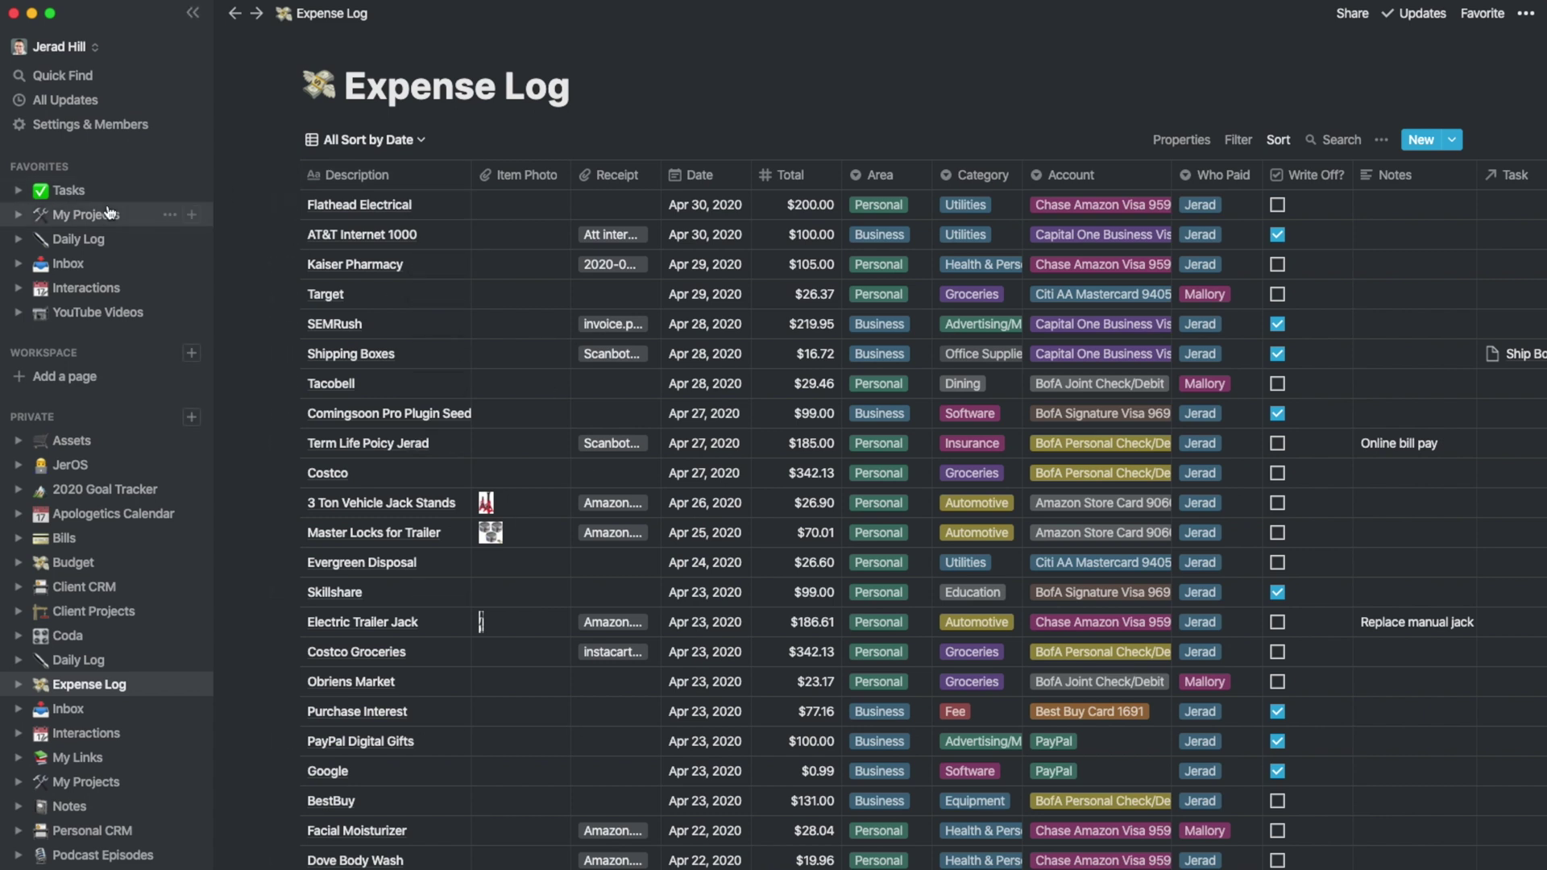
click(413, 140)
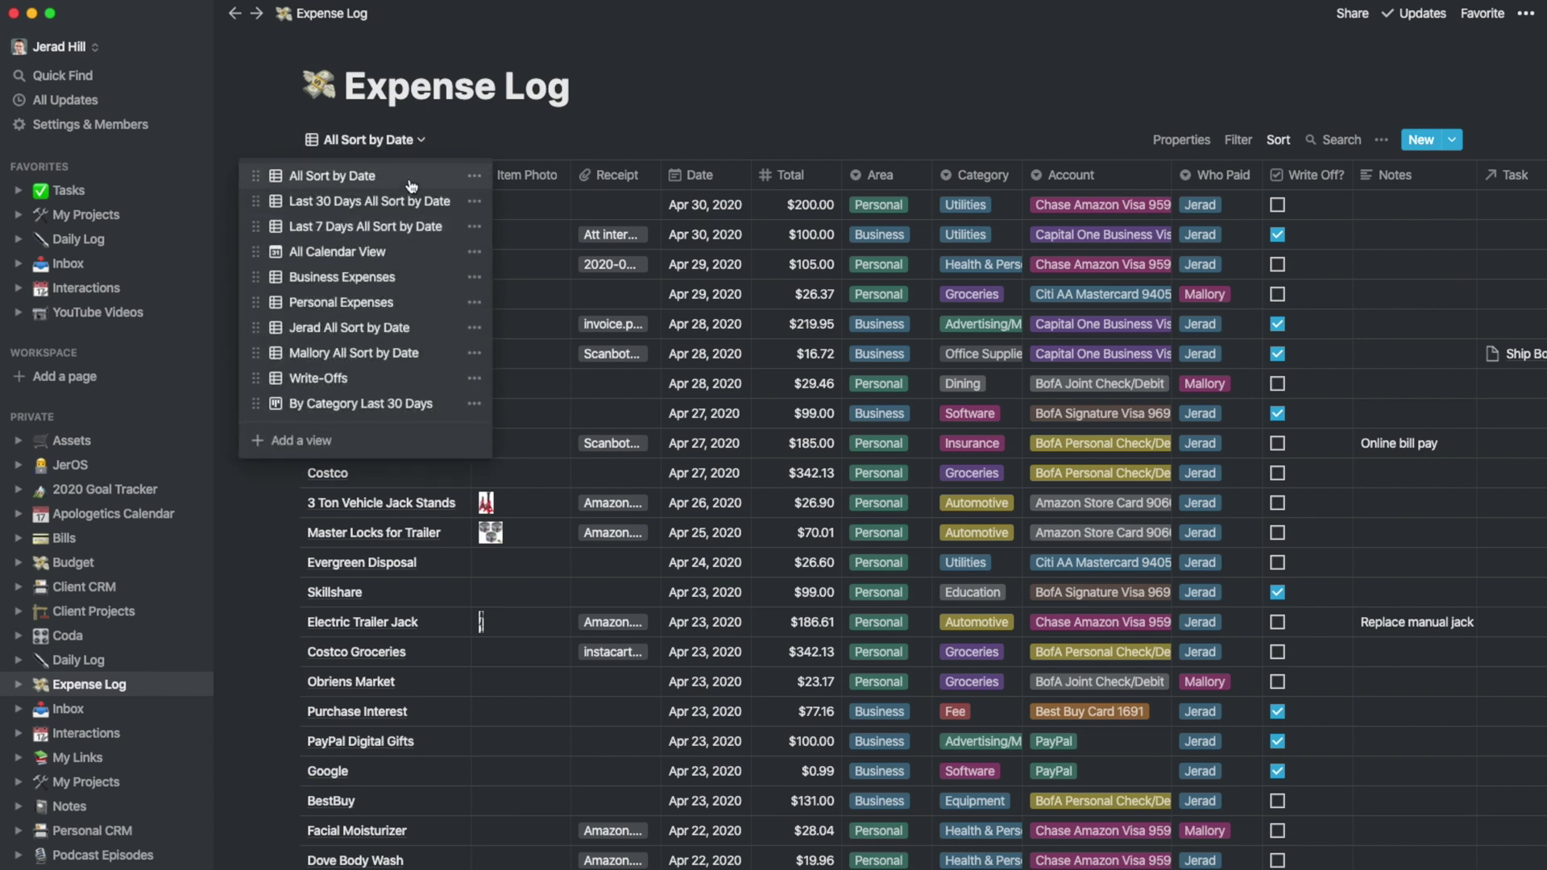
click(362, 228)
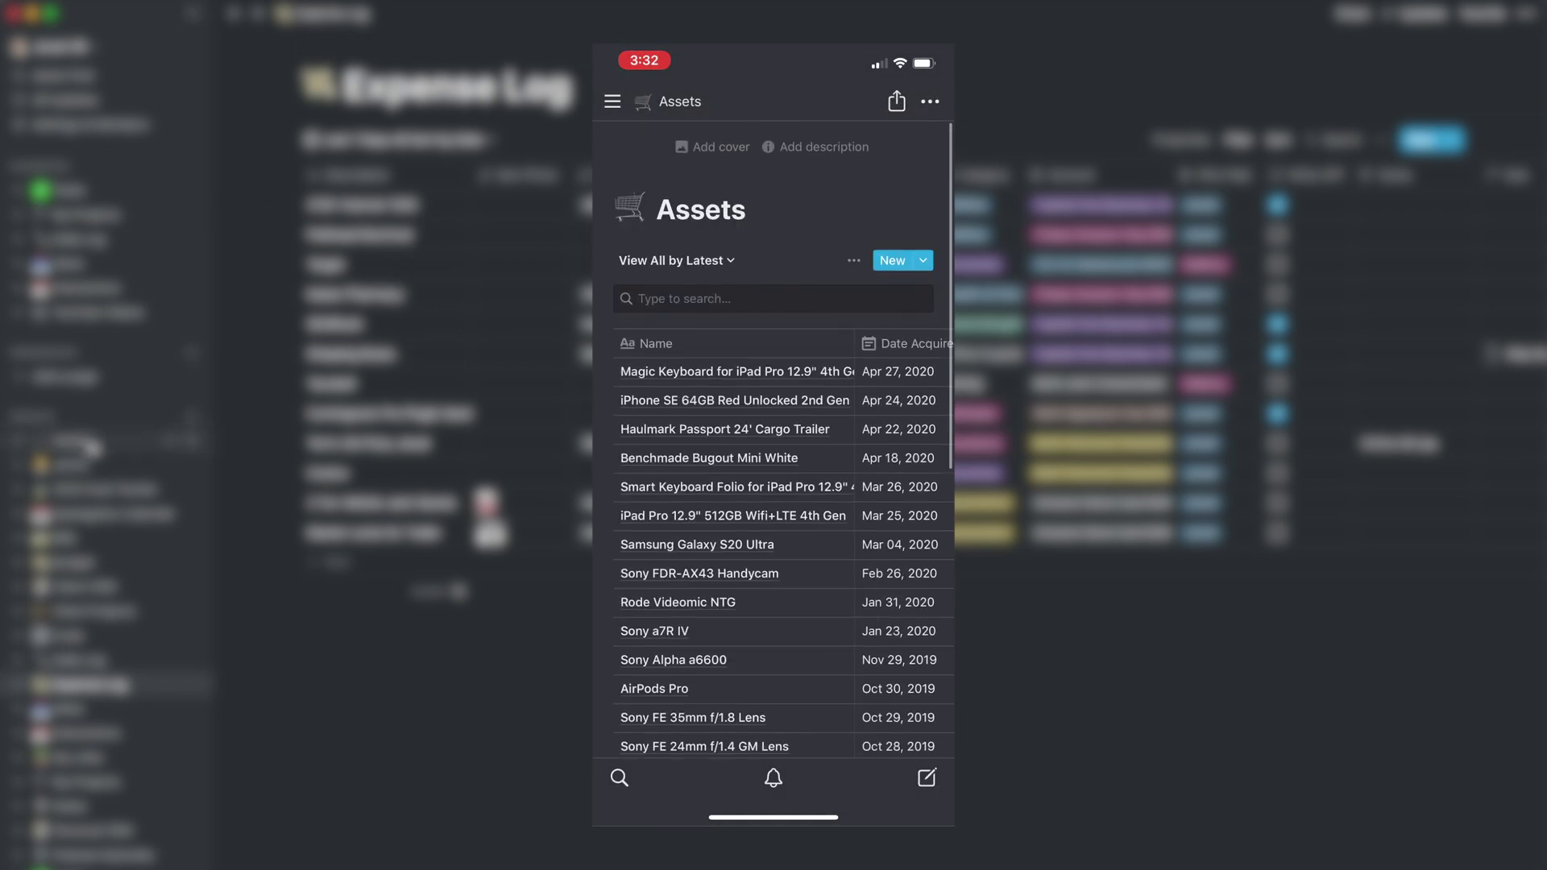
Go back to the Assets page showing its View All by Latest table
click(96, 443)
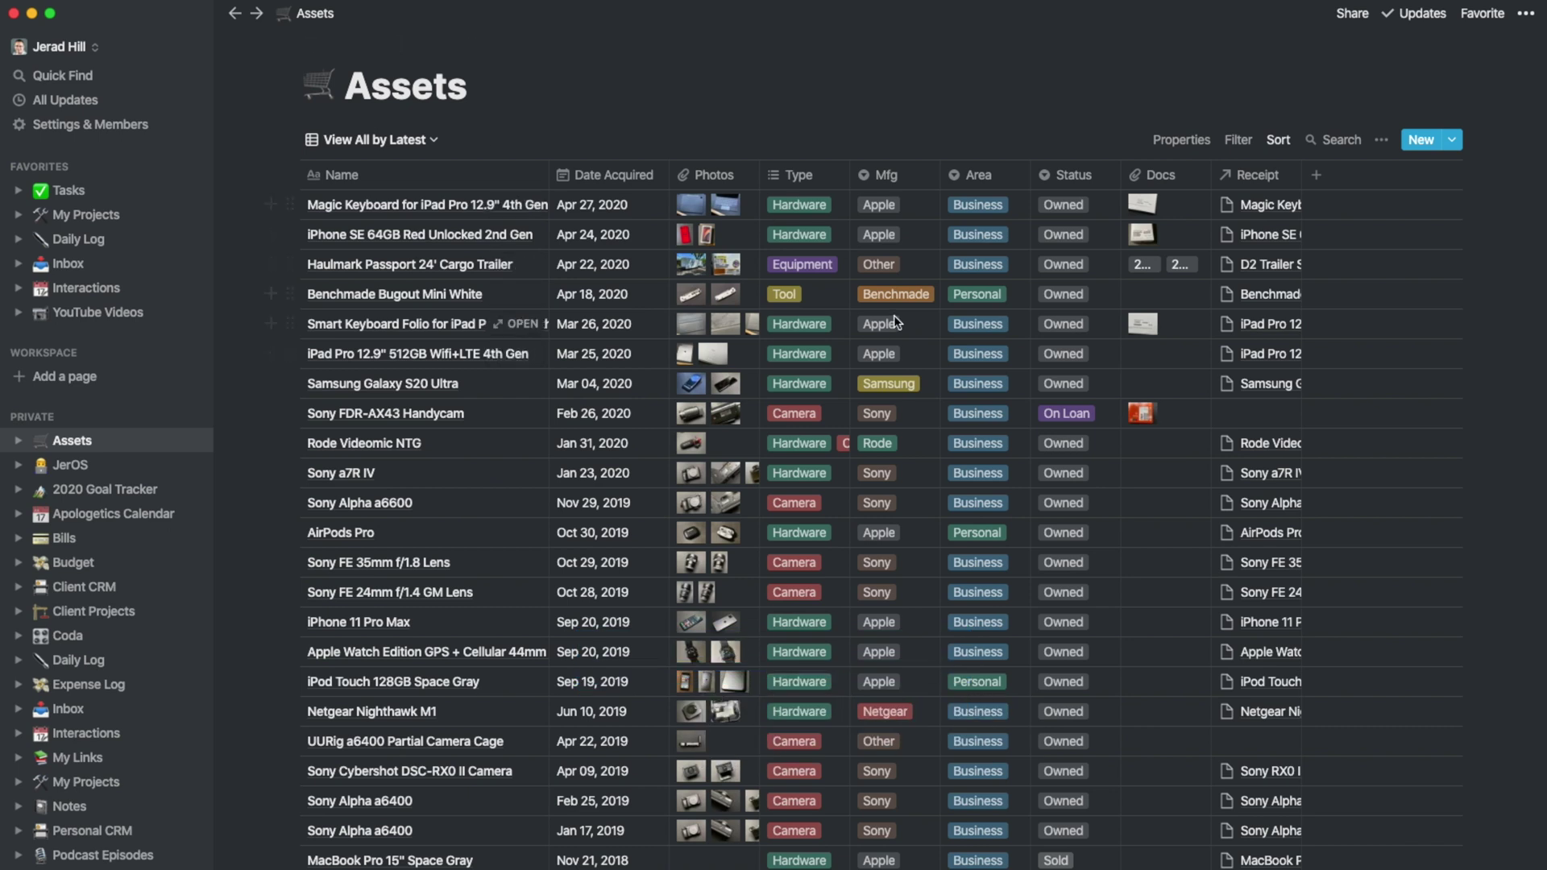
click(428, 144)
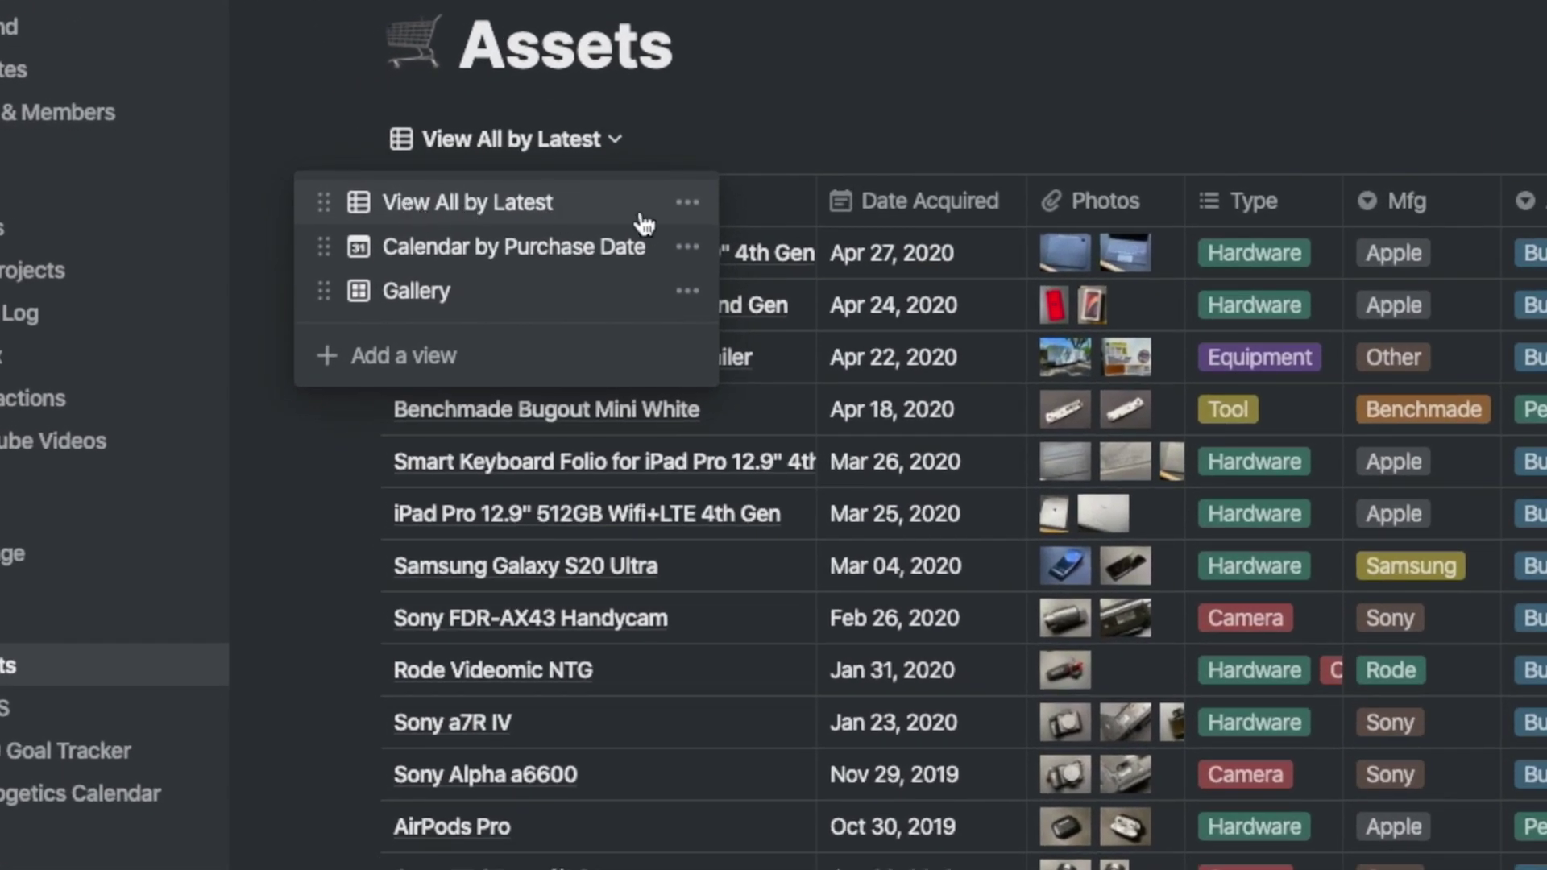
Switch Assets to Calendar by Purchase Date and browse back to March 2020
click(515, 250)
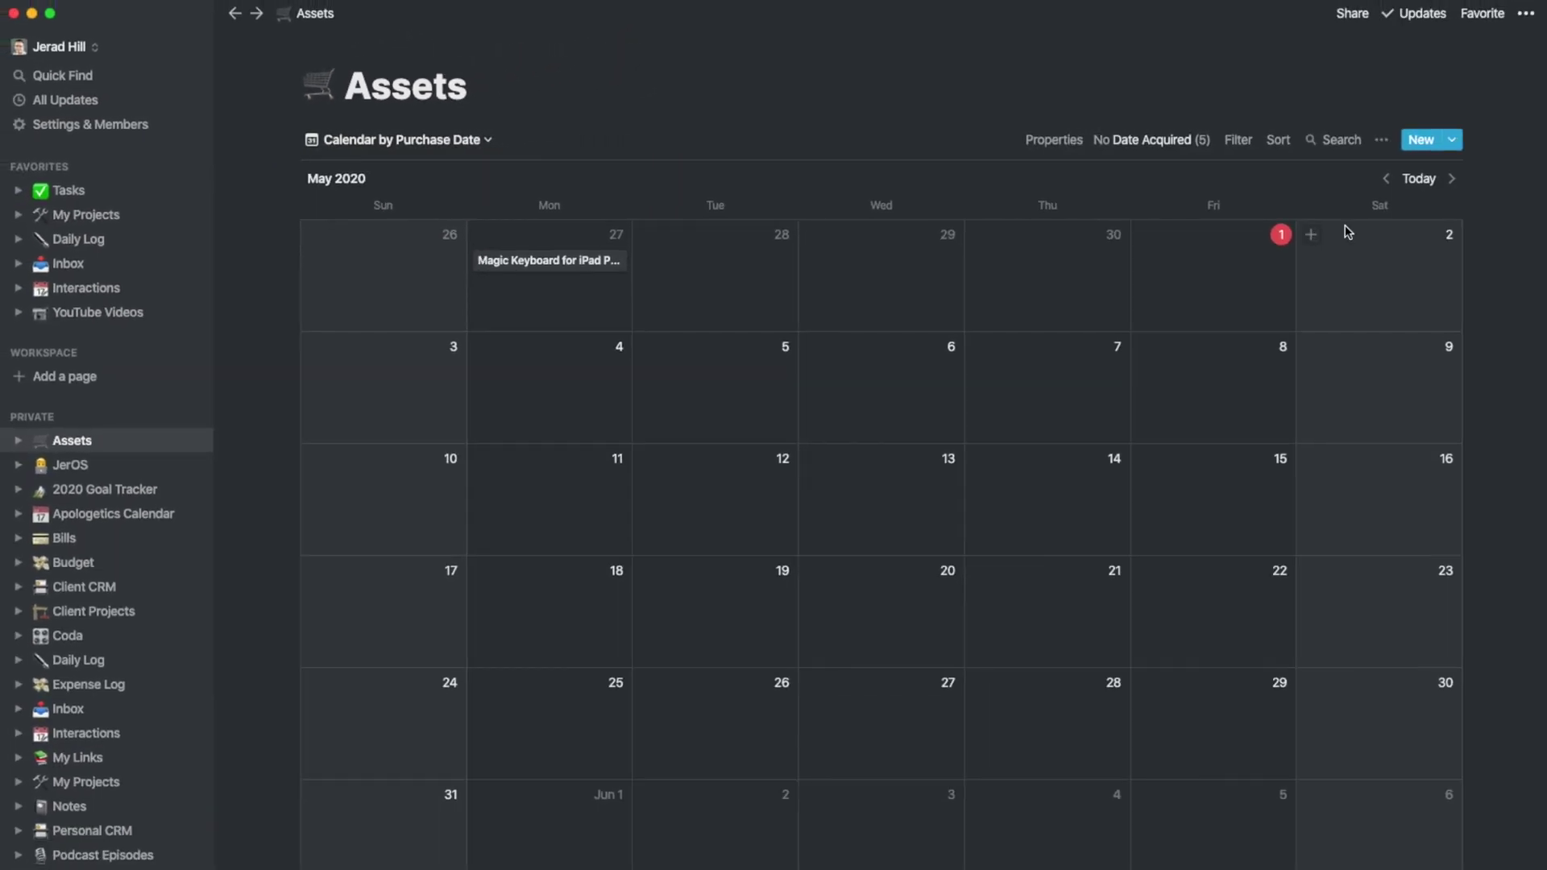
click(1383, 182)
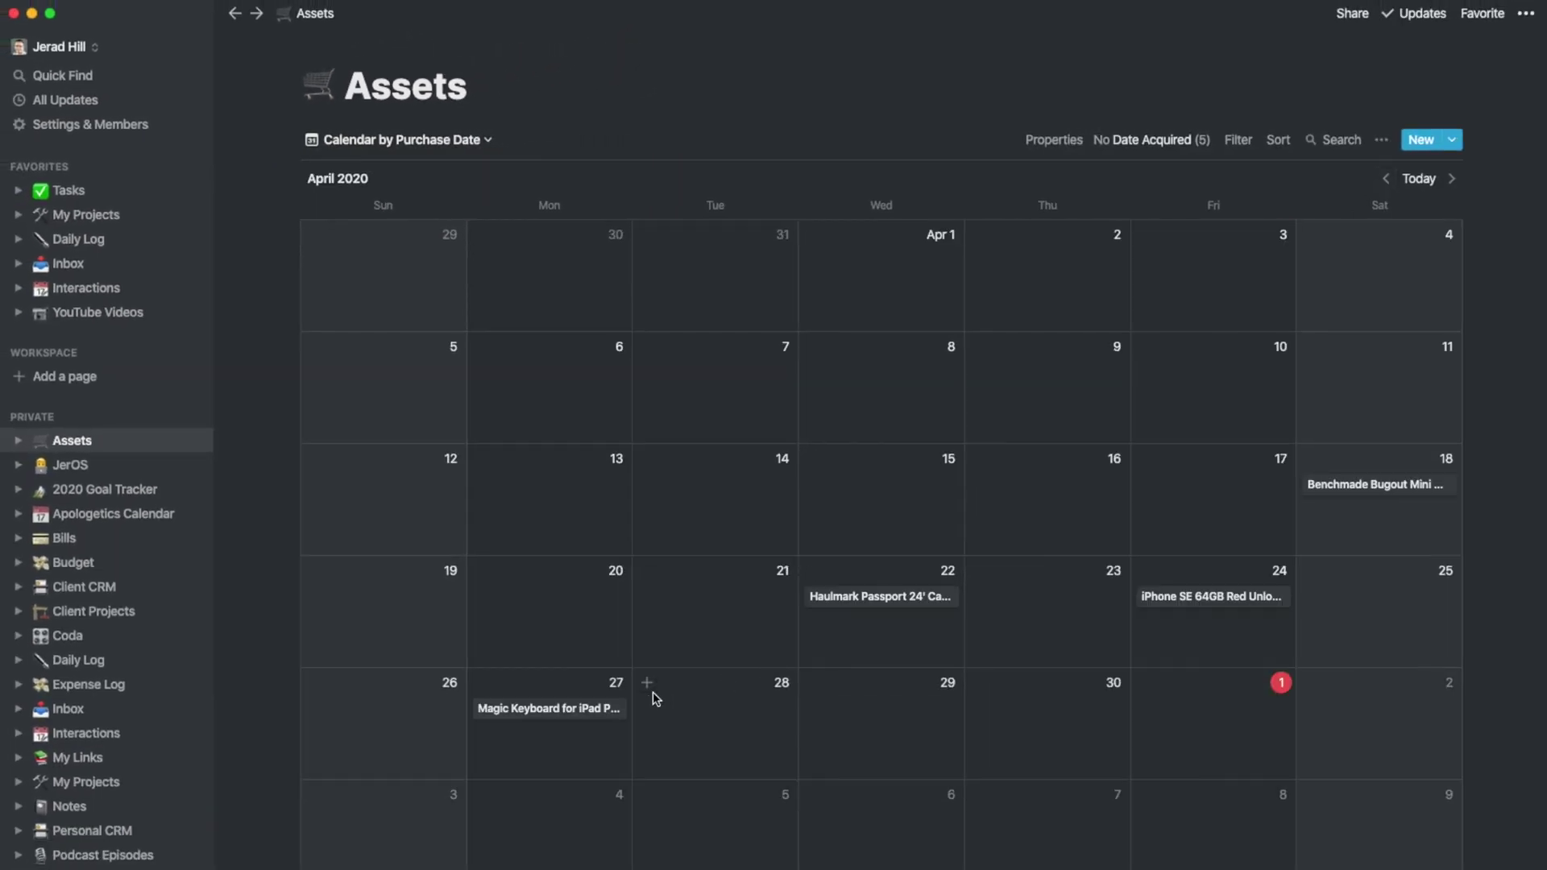
click(1384, 182)
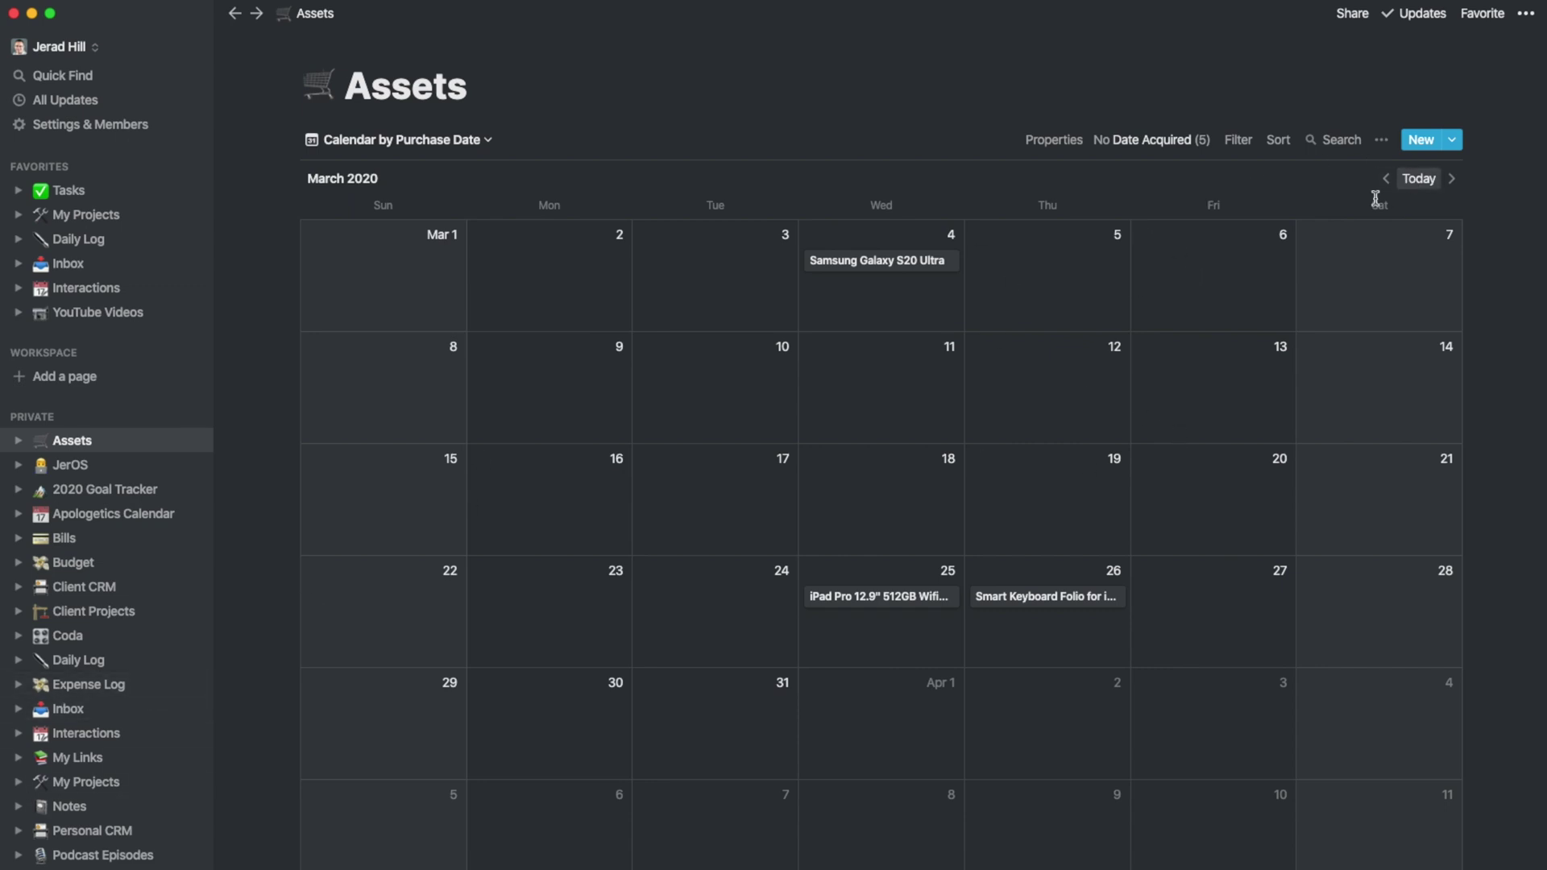
Show Photos and Area on the Calendar by Purchase Date cards
click(1381, 140)
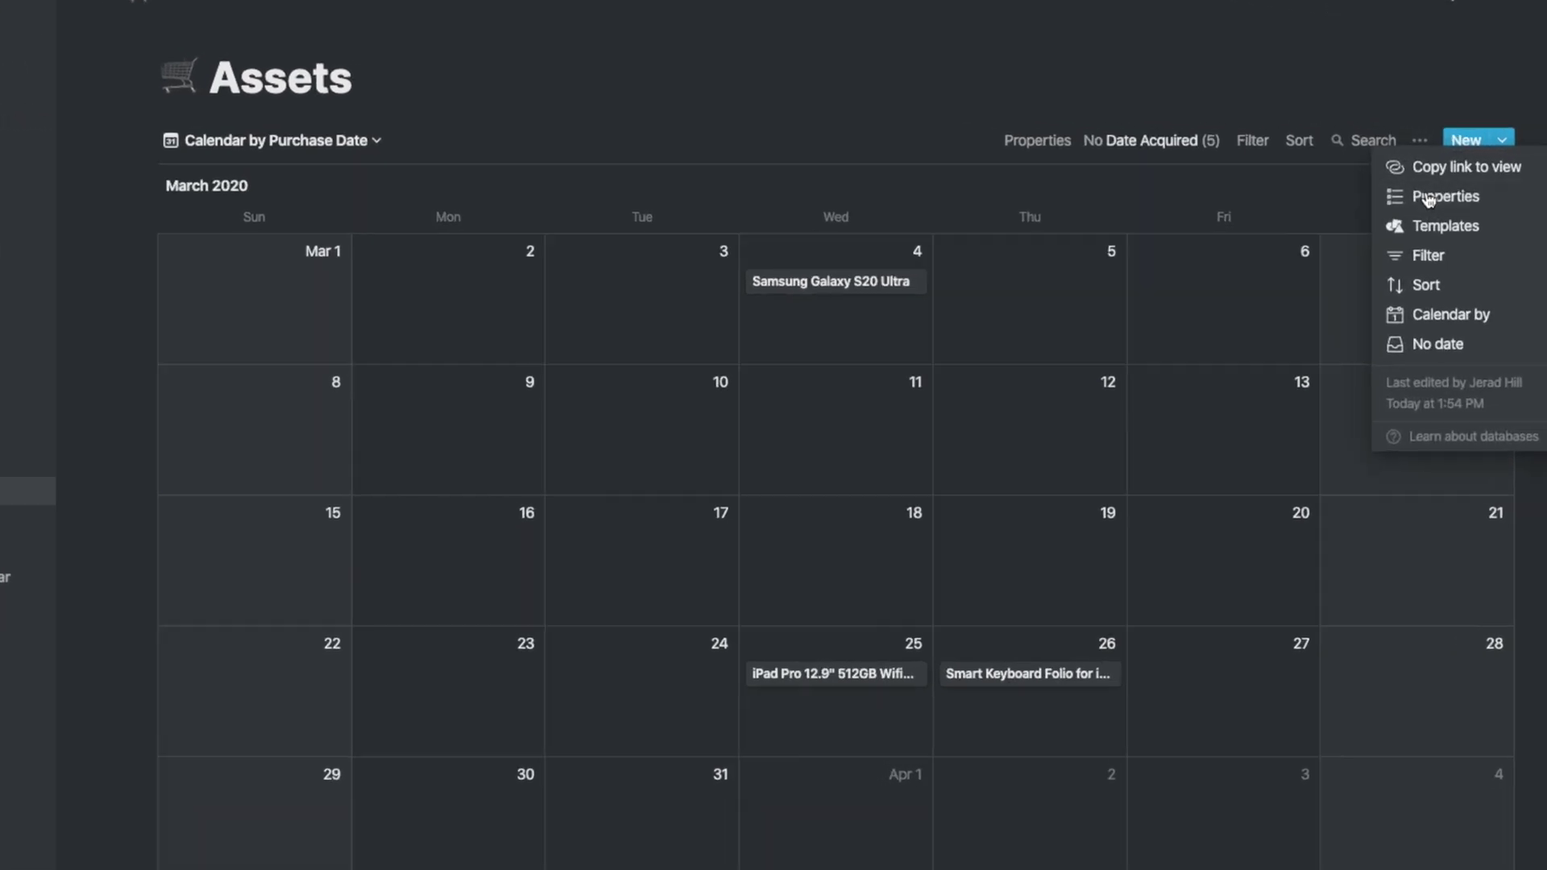
click(1402, 188)
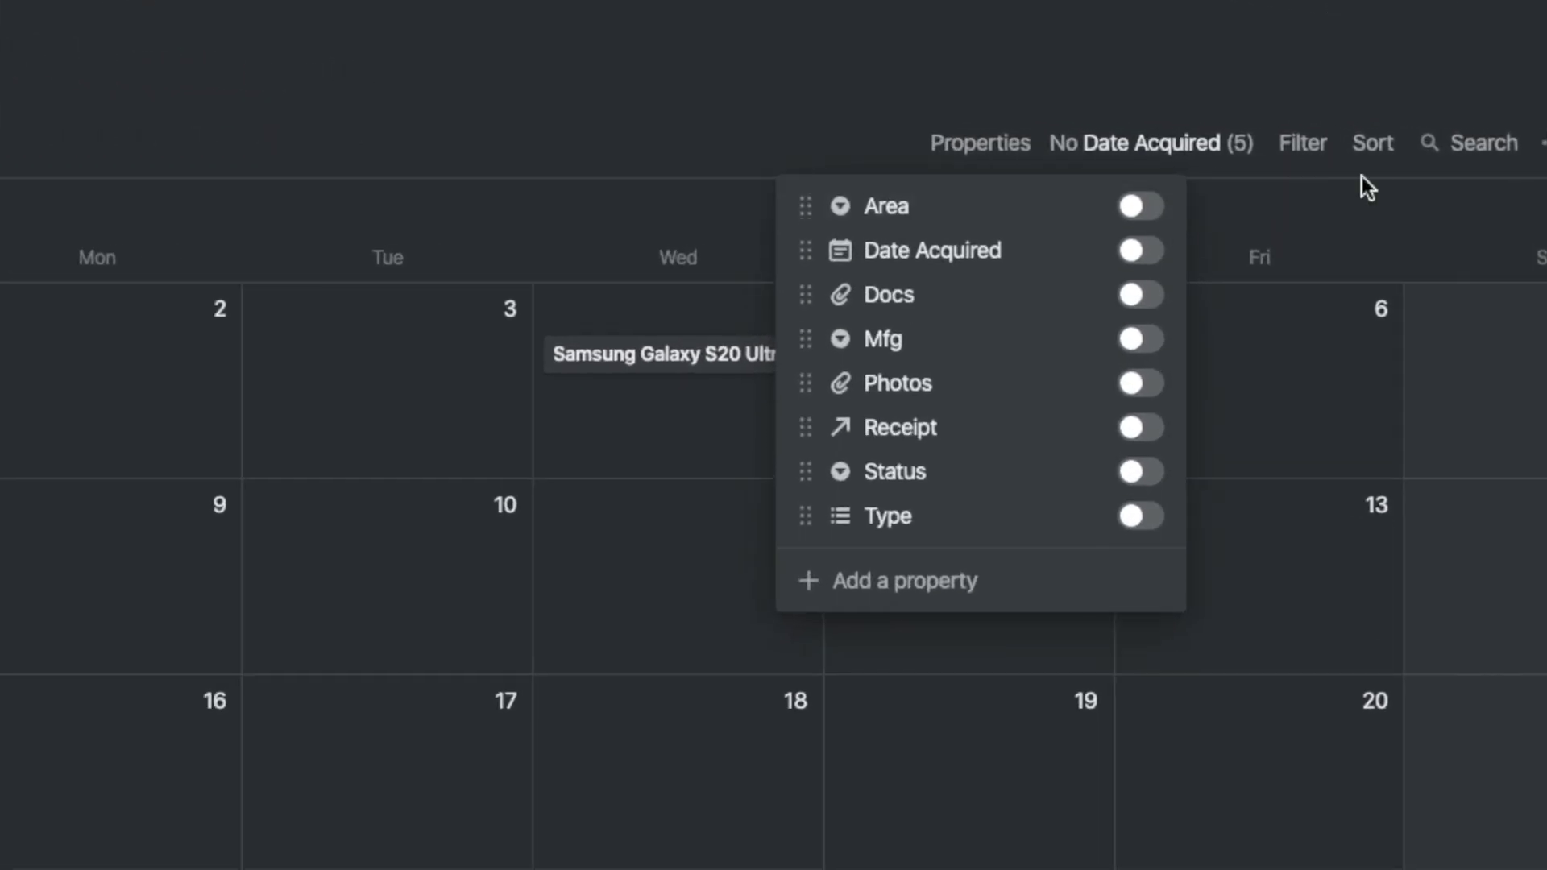
click(1140, 384)
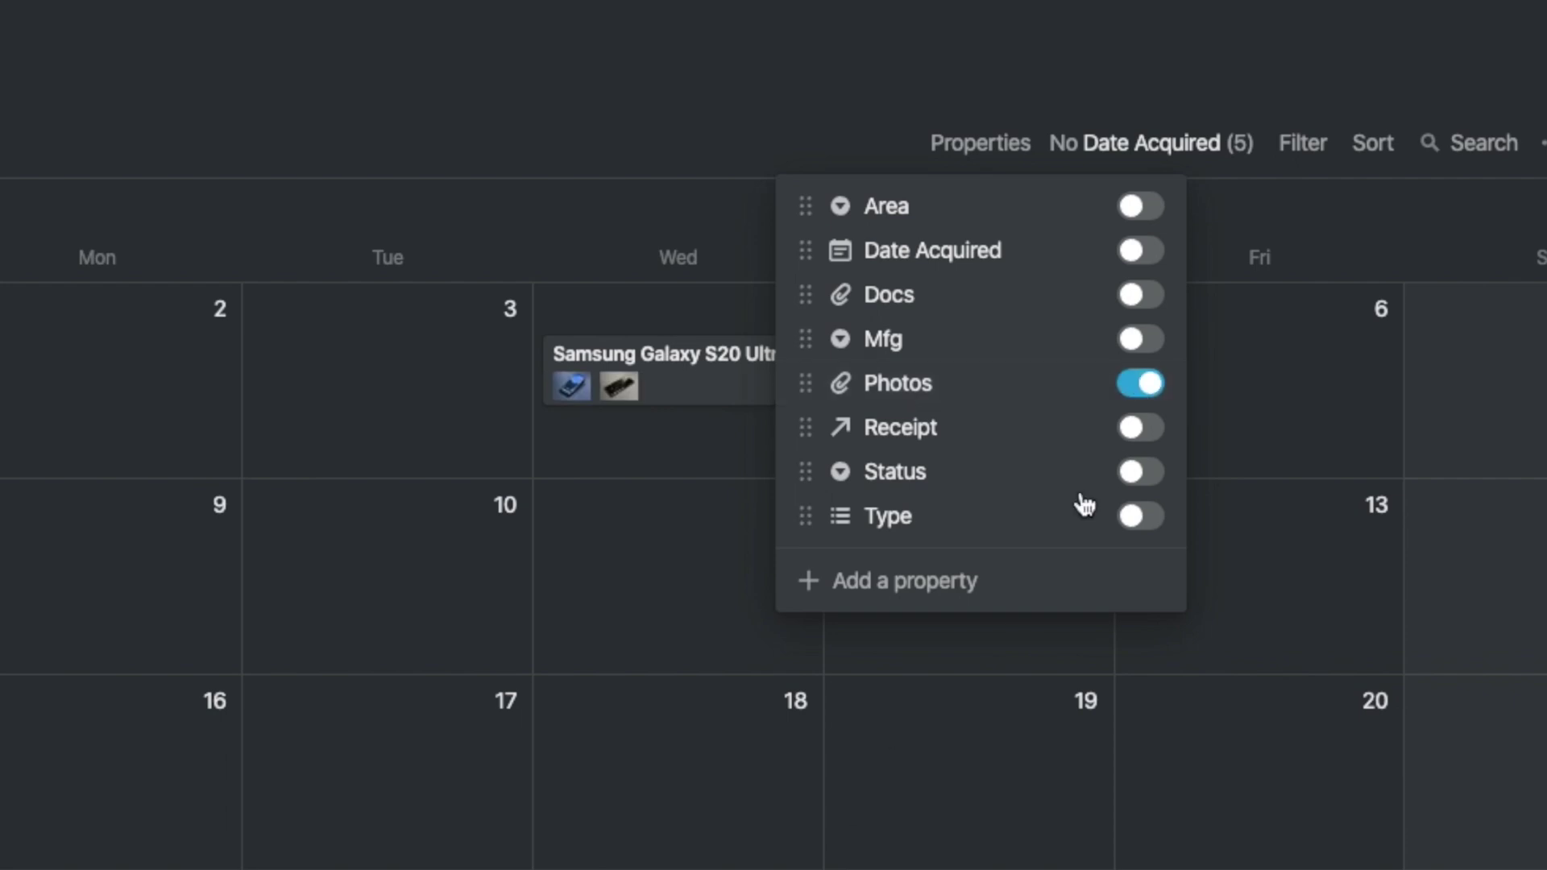
click(1154, 208)
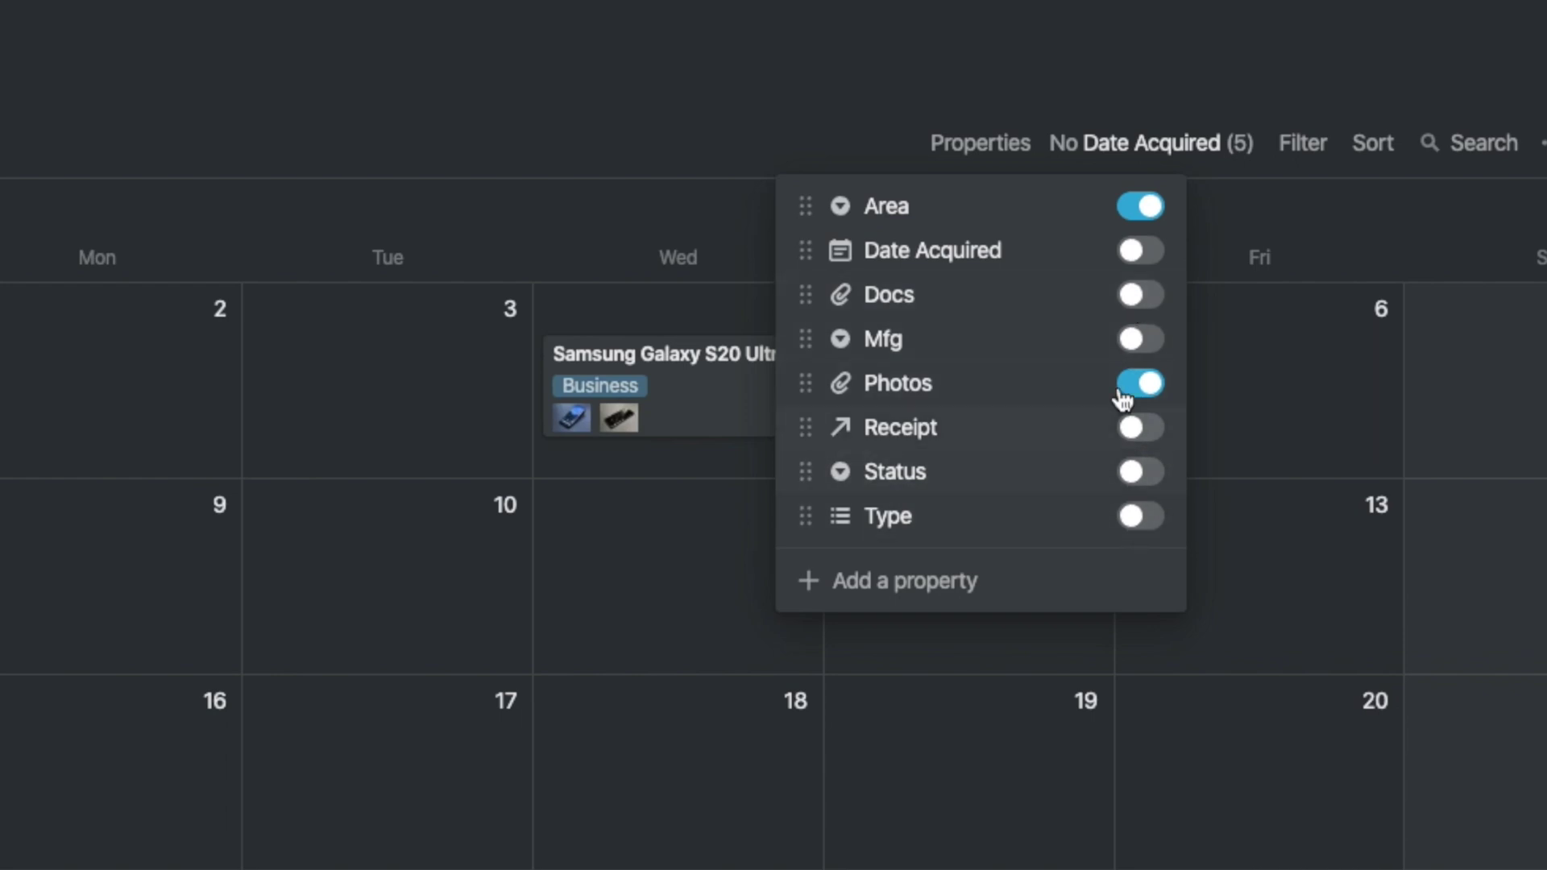
click(1013, 33)
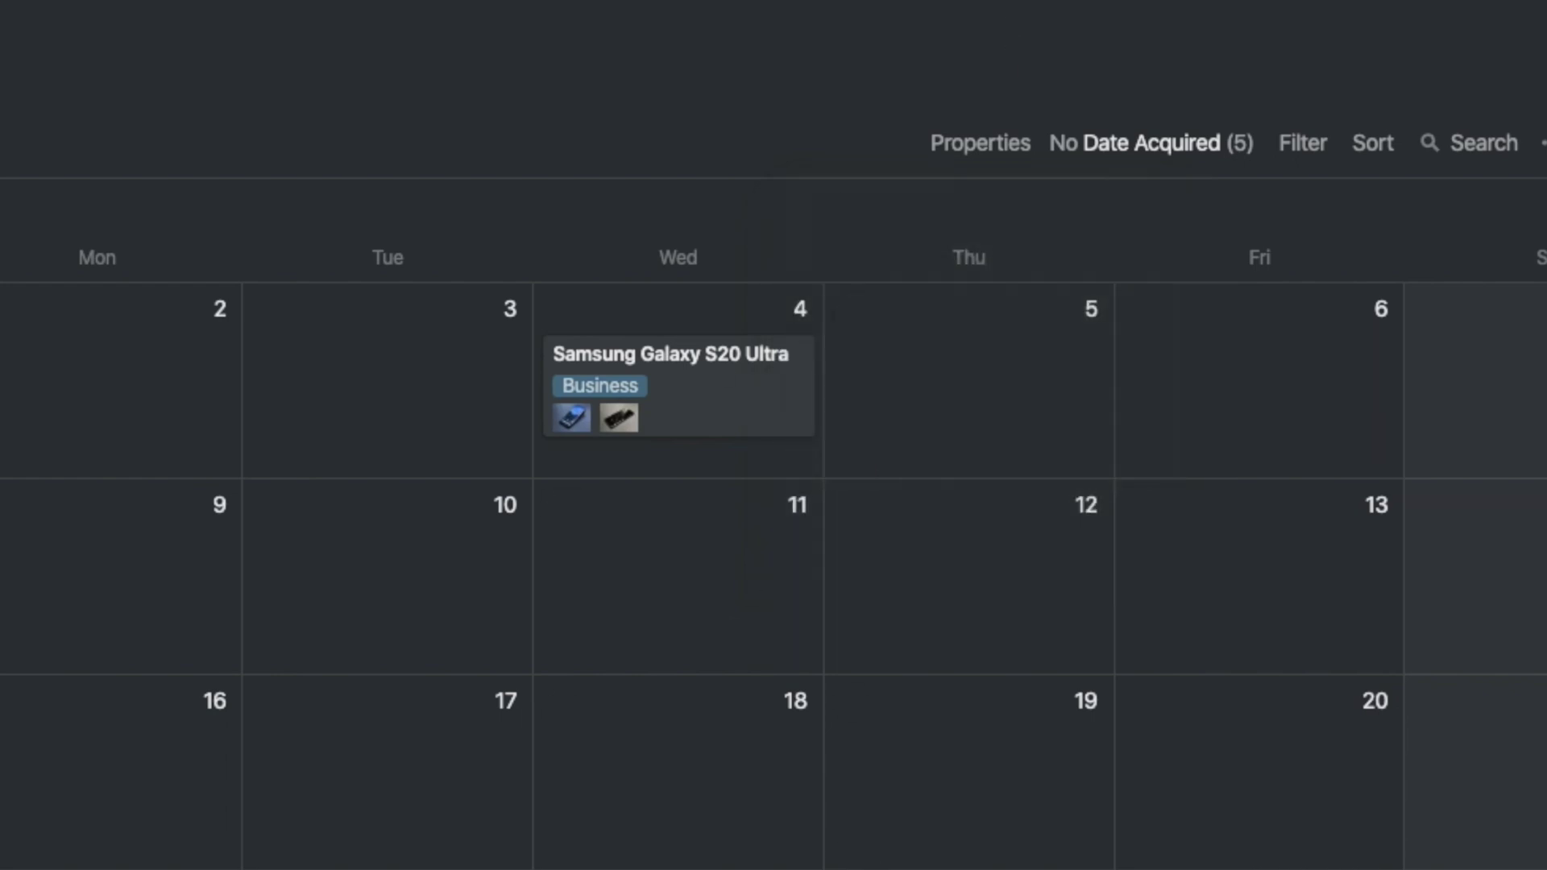
click(363, 143)
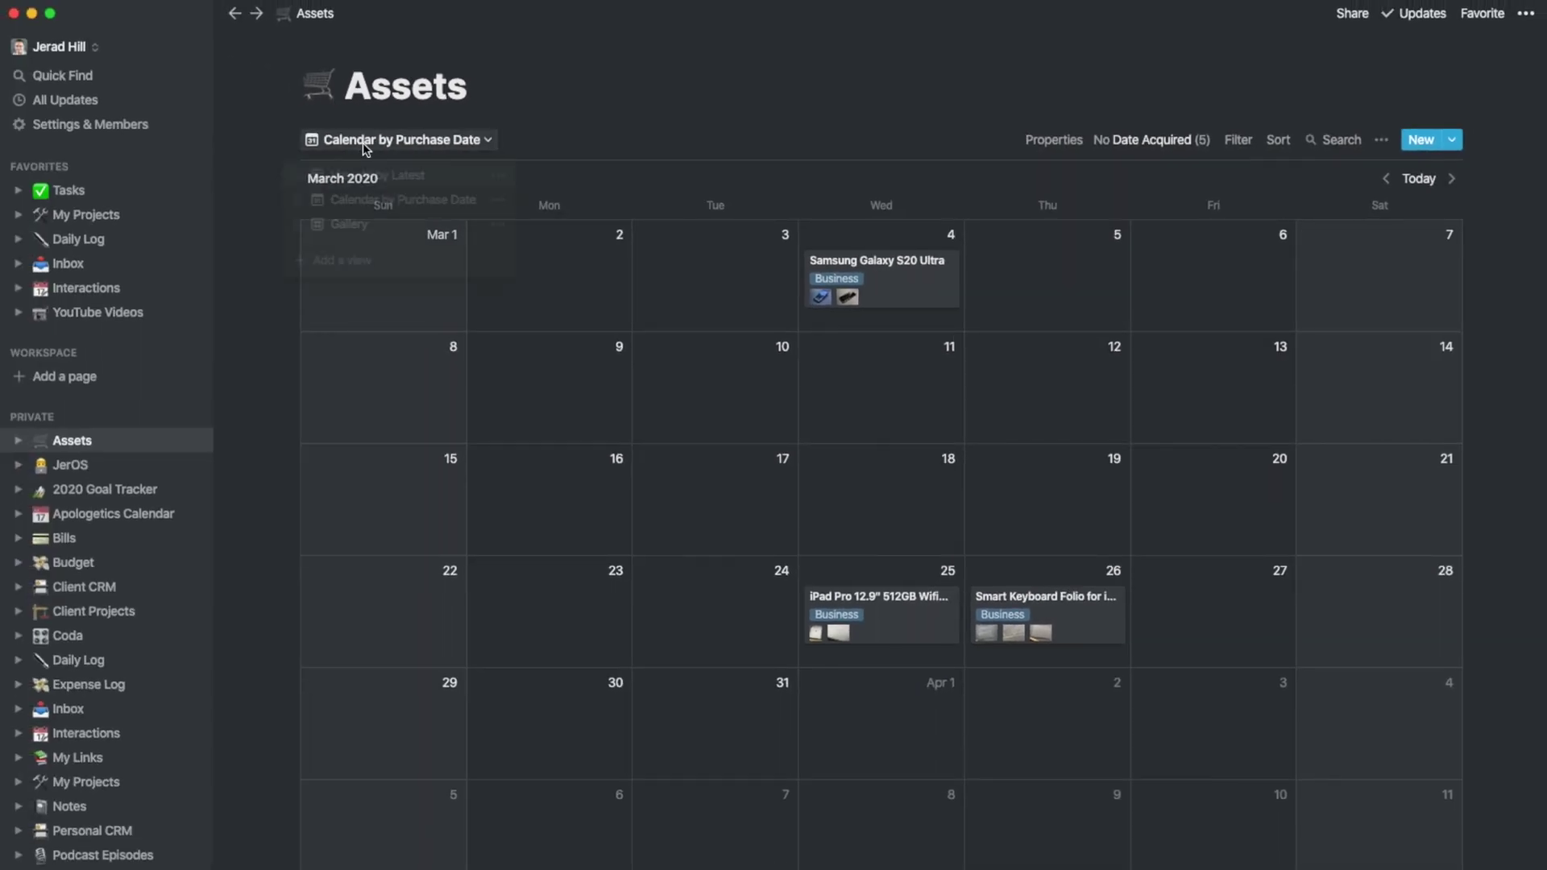
Switch Assets to the Gallery view and check how its cards are sorted
click(353, 229)
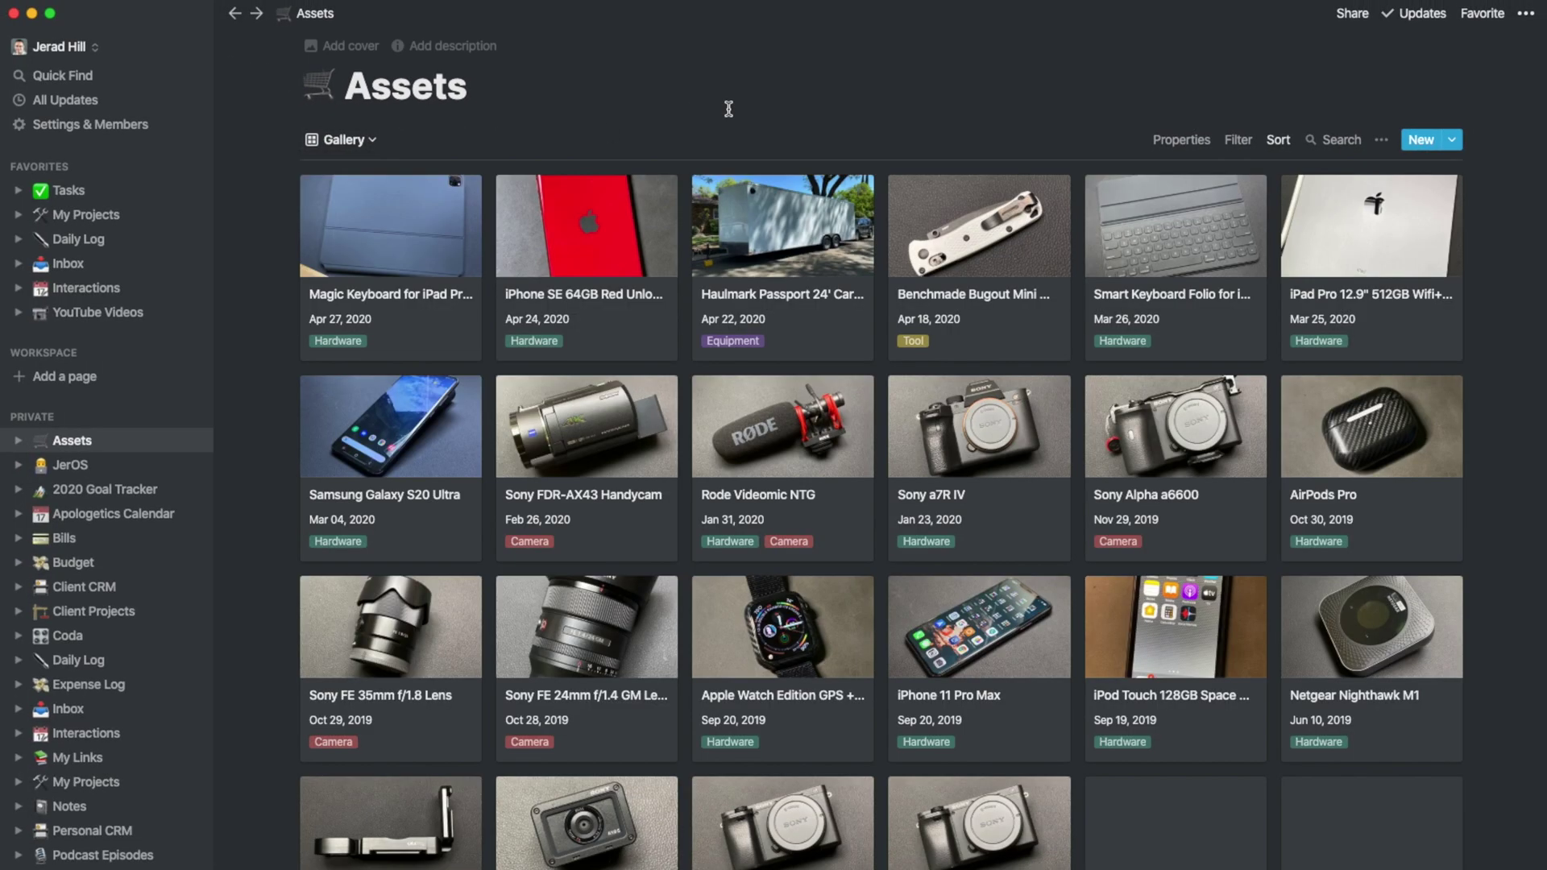
mouse_move(427, 226)
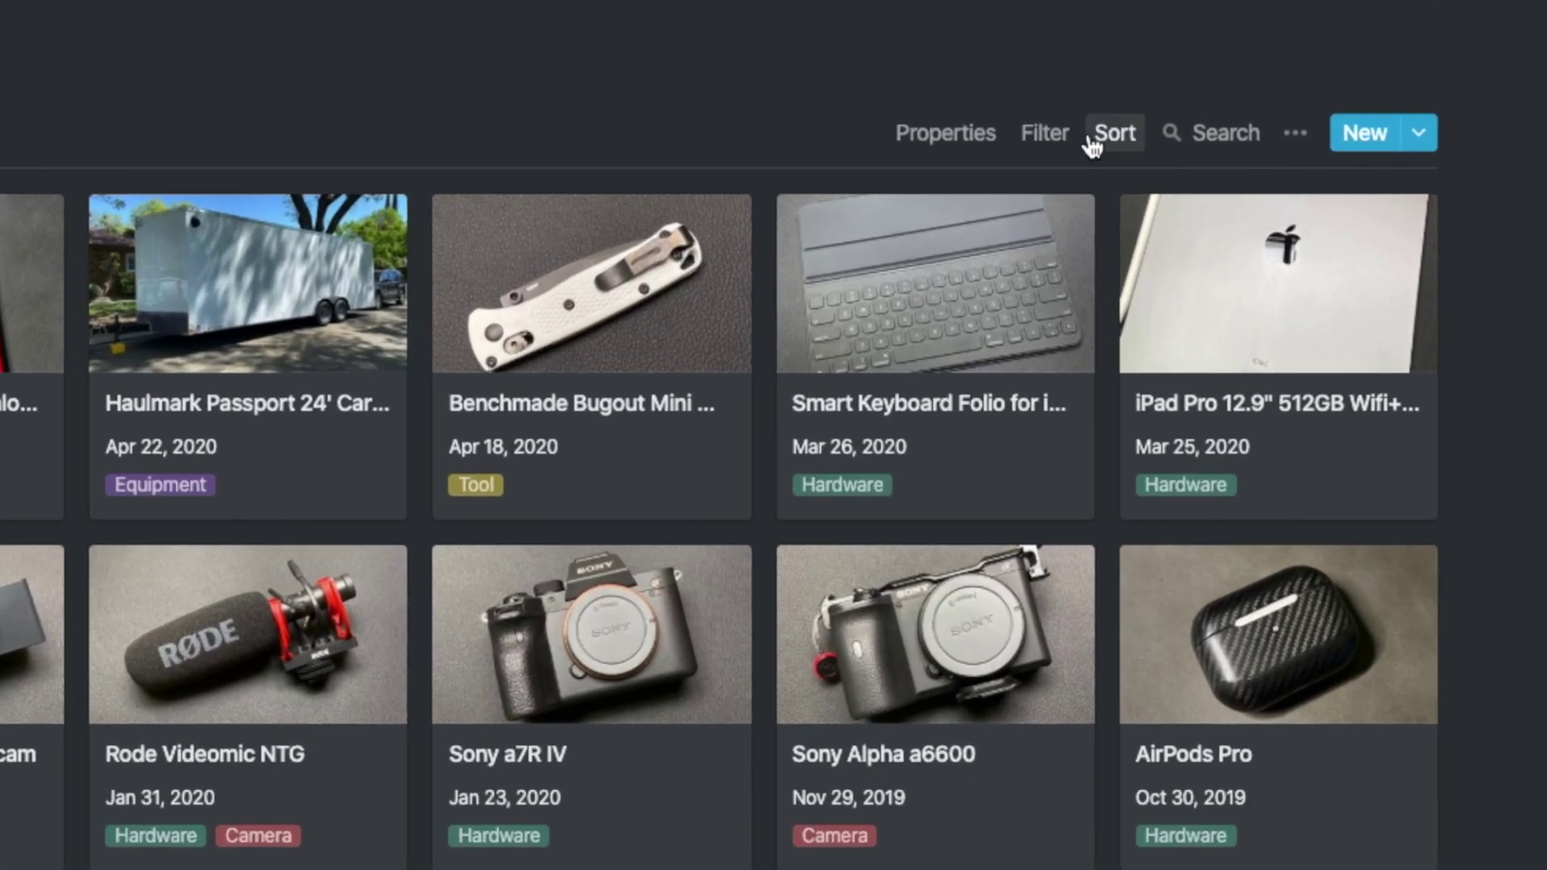
click(1094, 144)
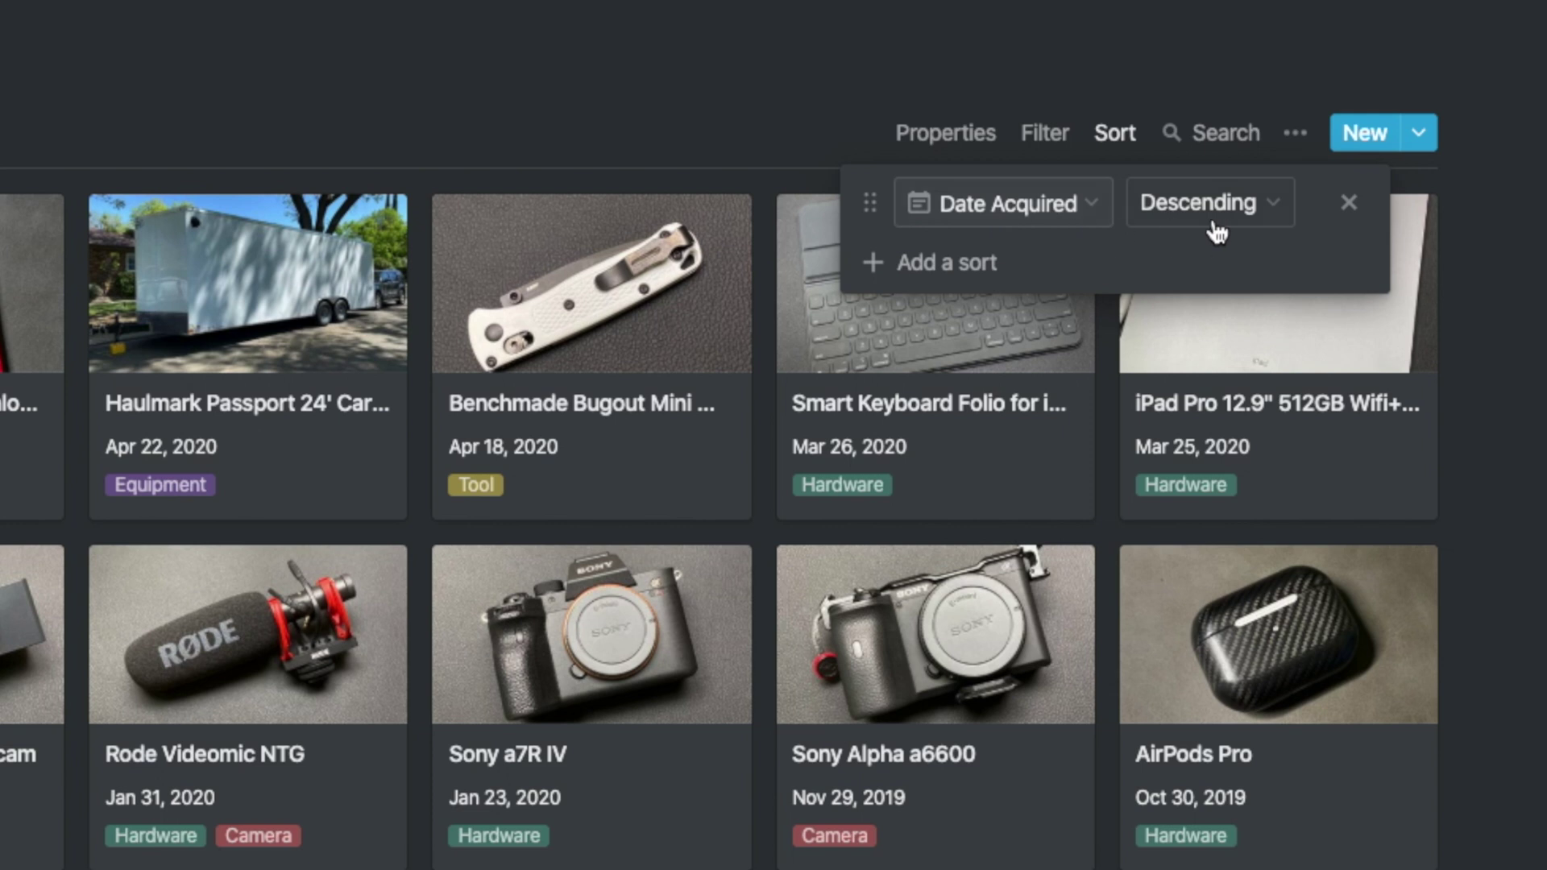
Keep Photos as the gallery cards' preview image
click(1290, 76)
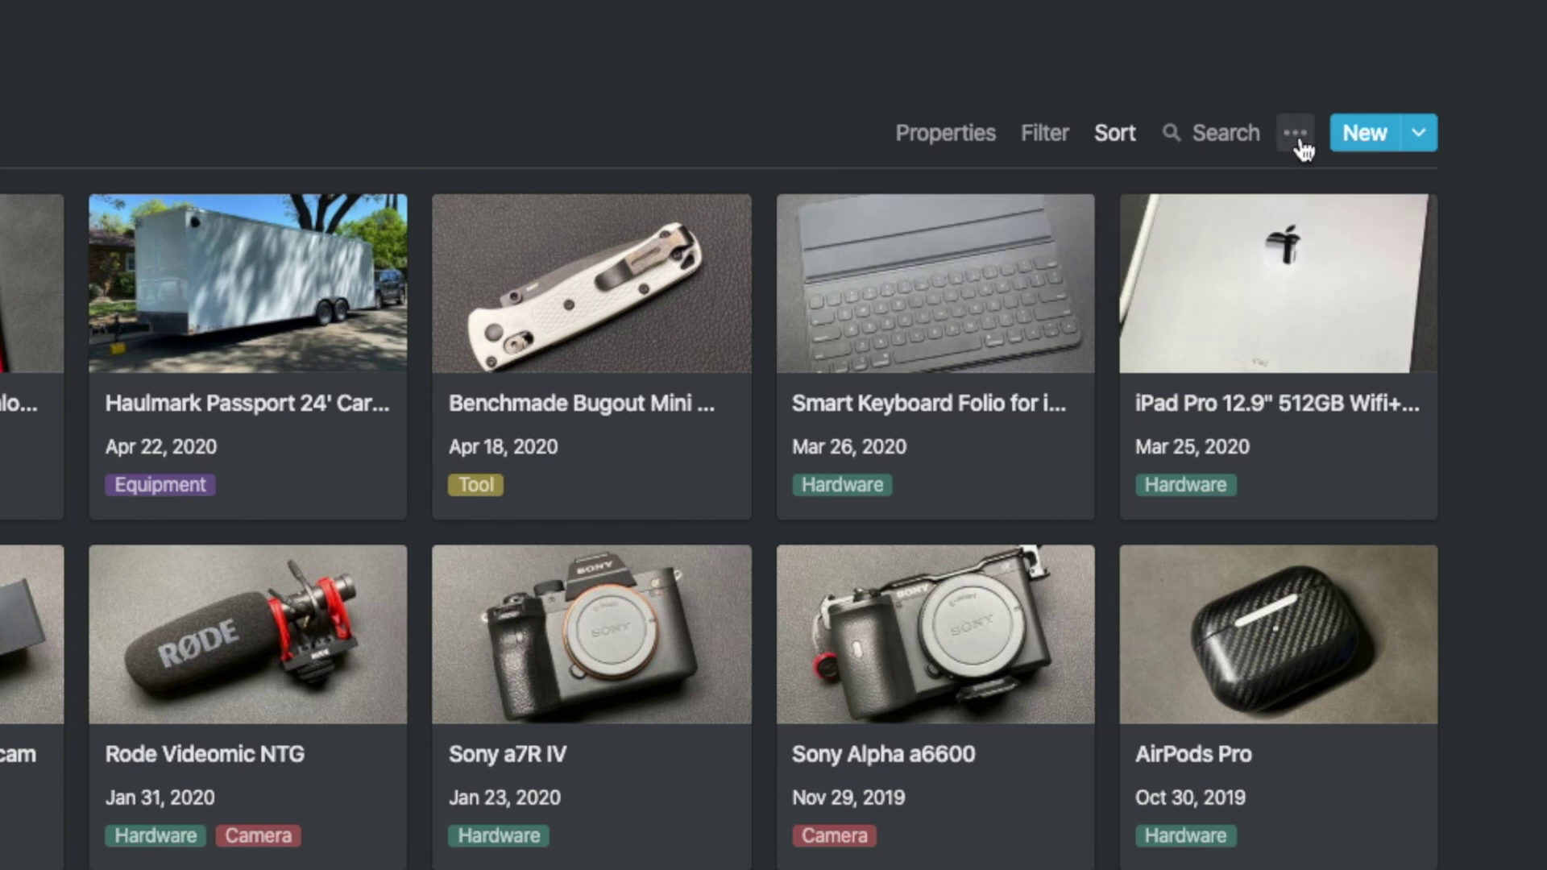
click(1298, 135)
click(1311, 218)
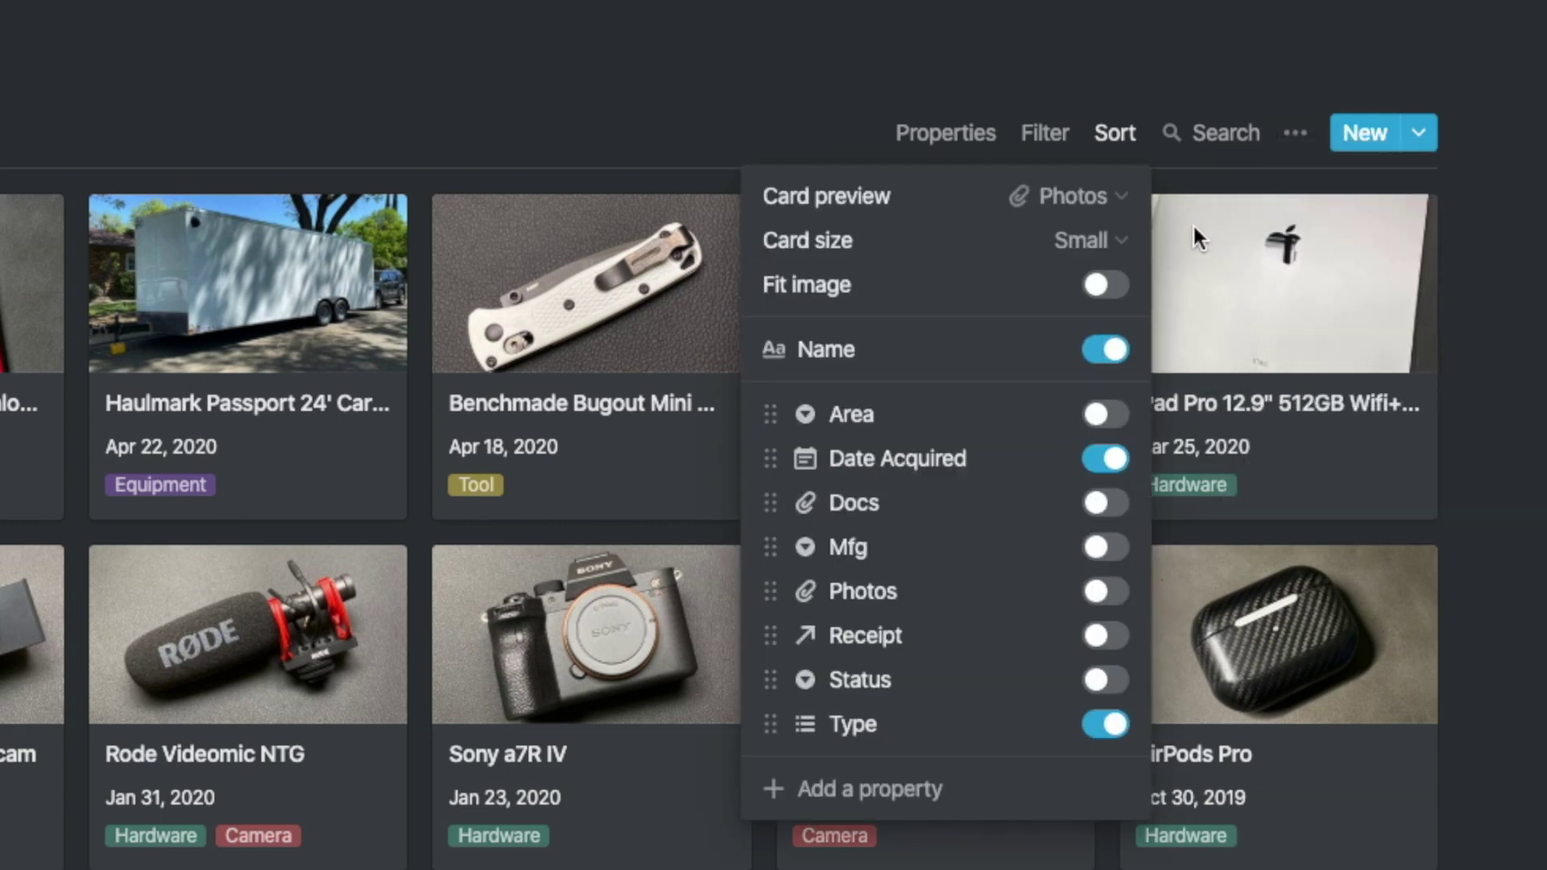
click(1098, 203)
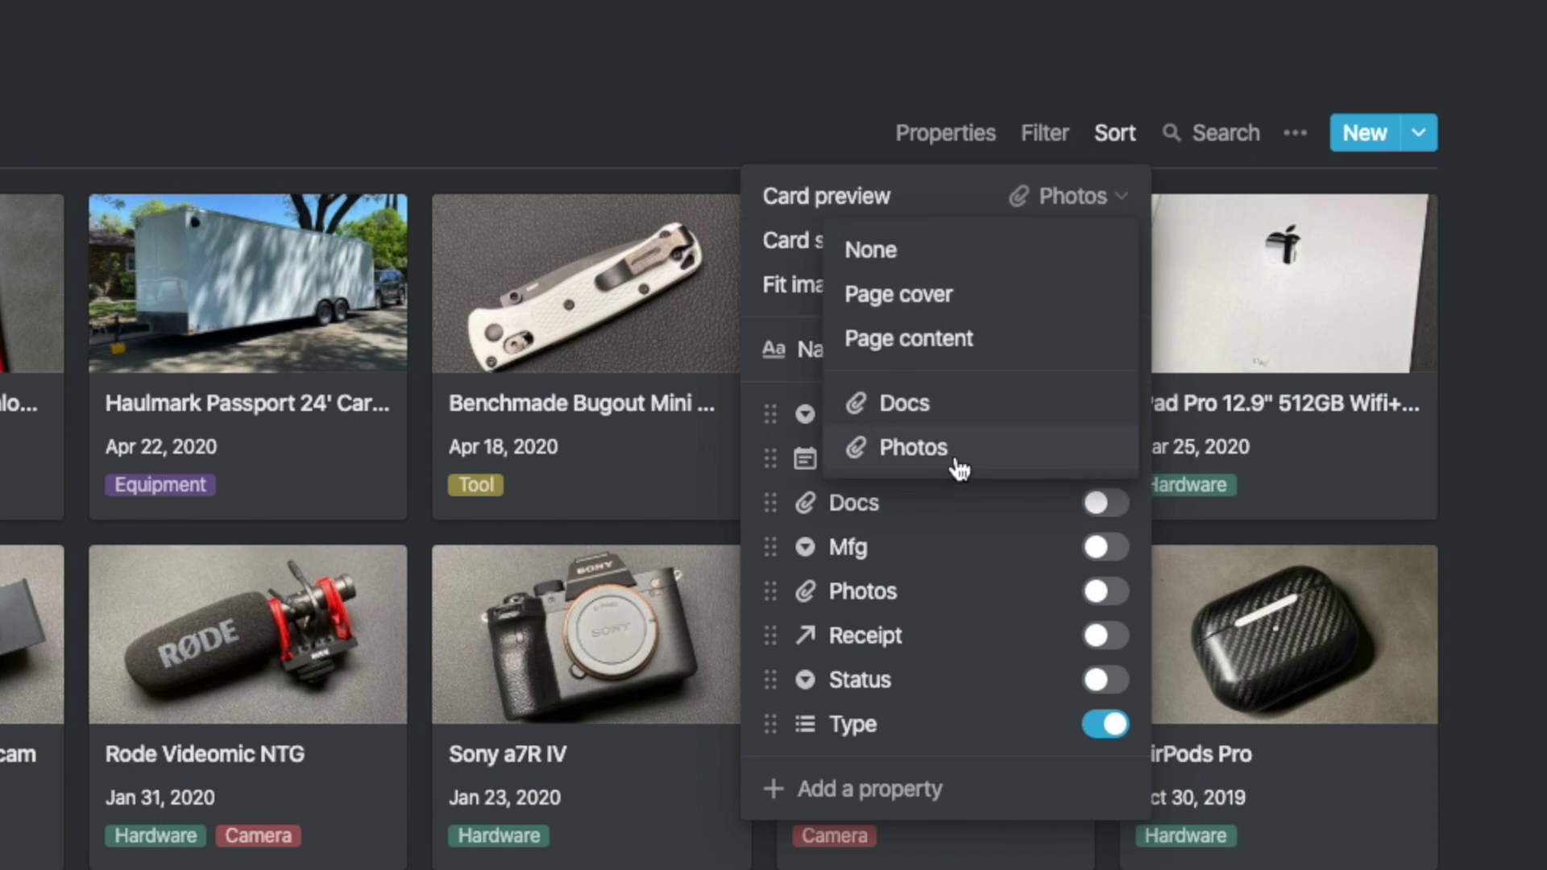
click(927, 197)
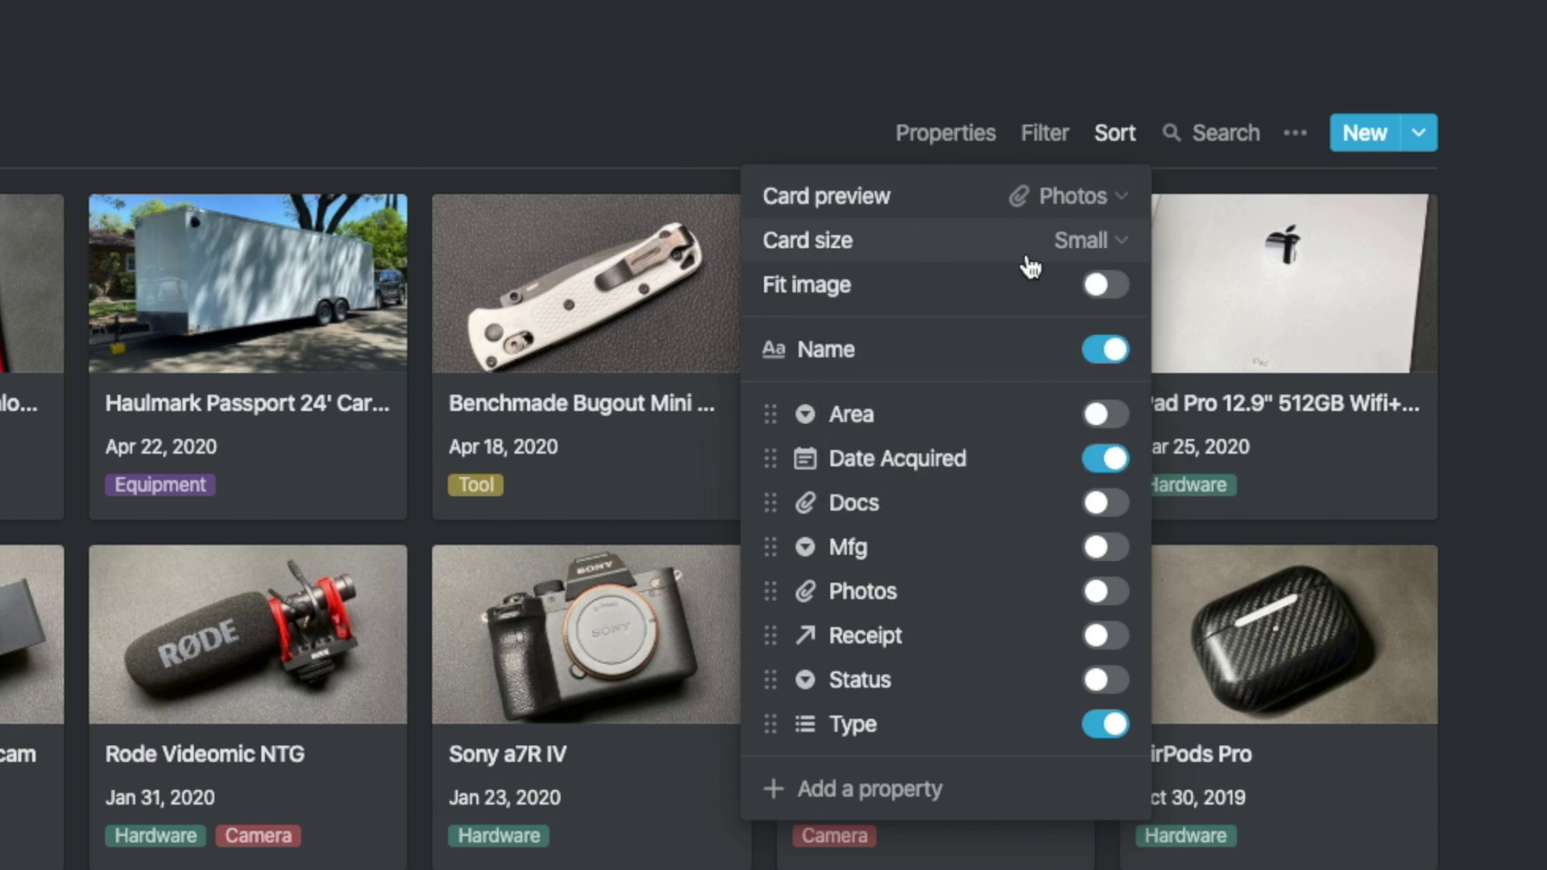
Try the Fit image, Name, Date Acquired and Type card toggles, restoring each afterwards
click(1107, 287)
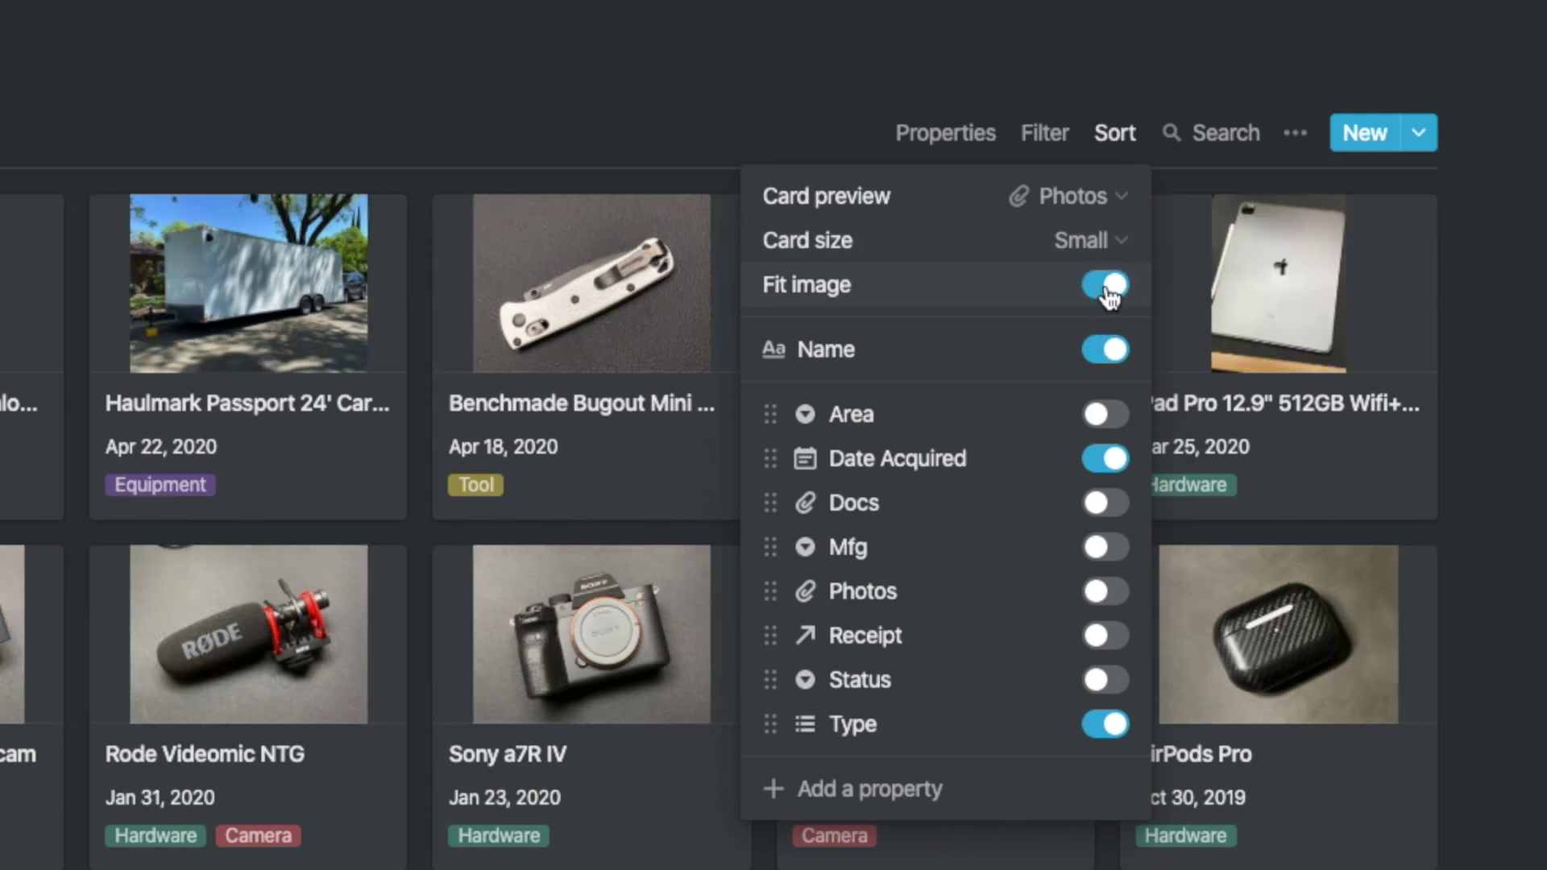
click(1109, 288)
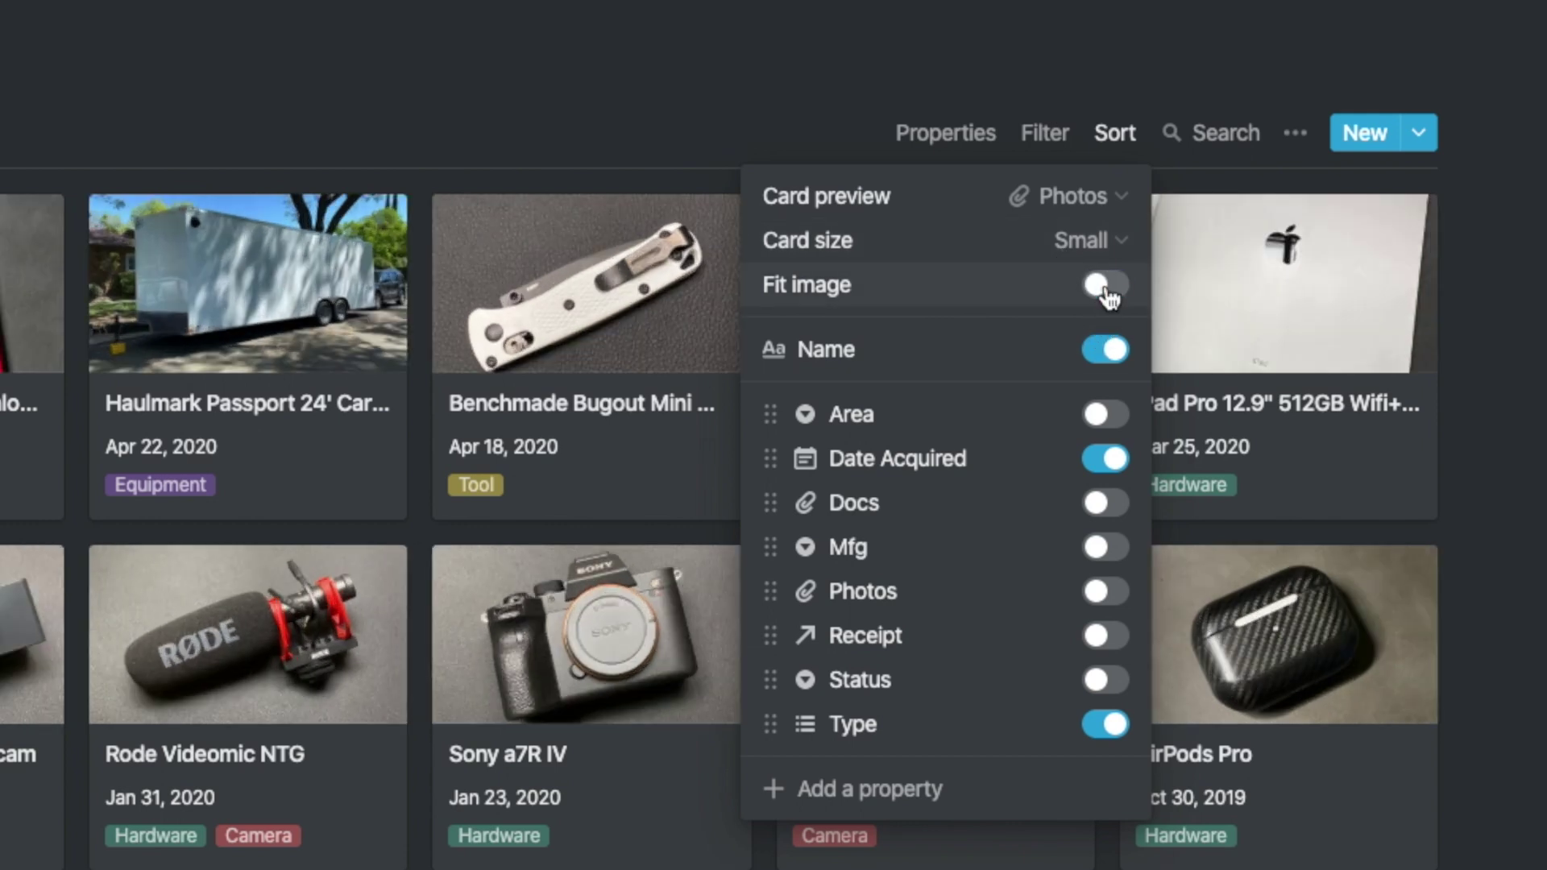
click(1114, 350)
click(1115, 351)
click(1103, 471)
click(1104, 477)
click(1090, 730)
click(1089, 731)
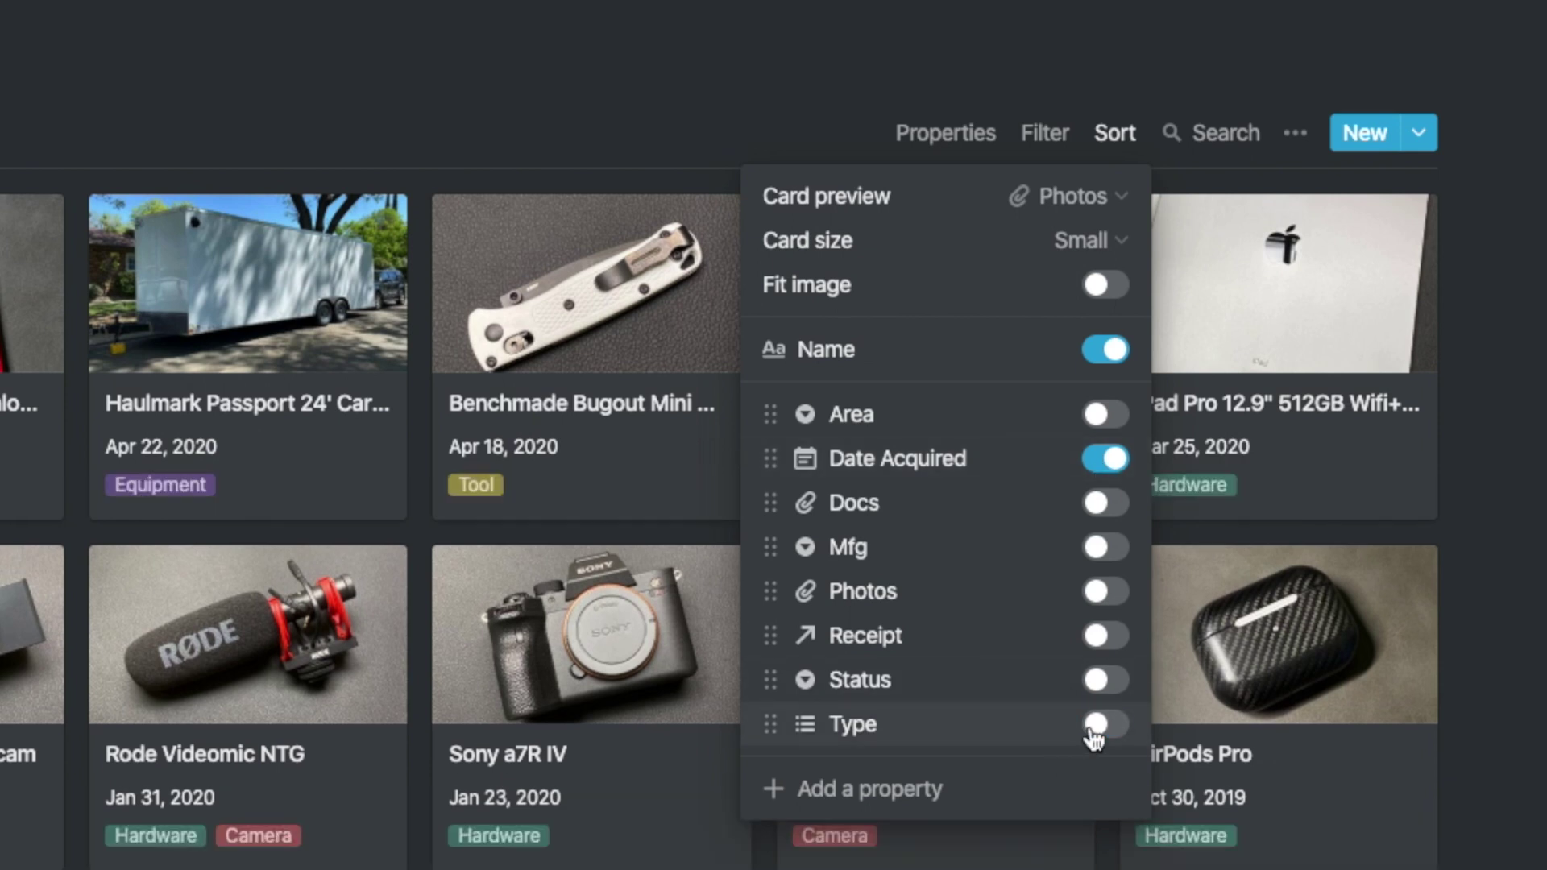
key(Escape)
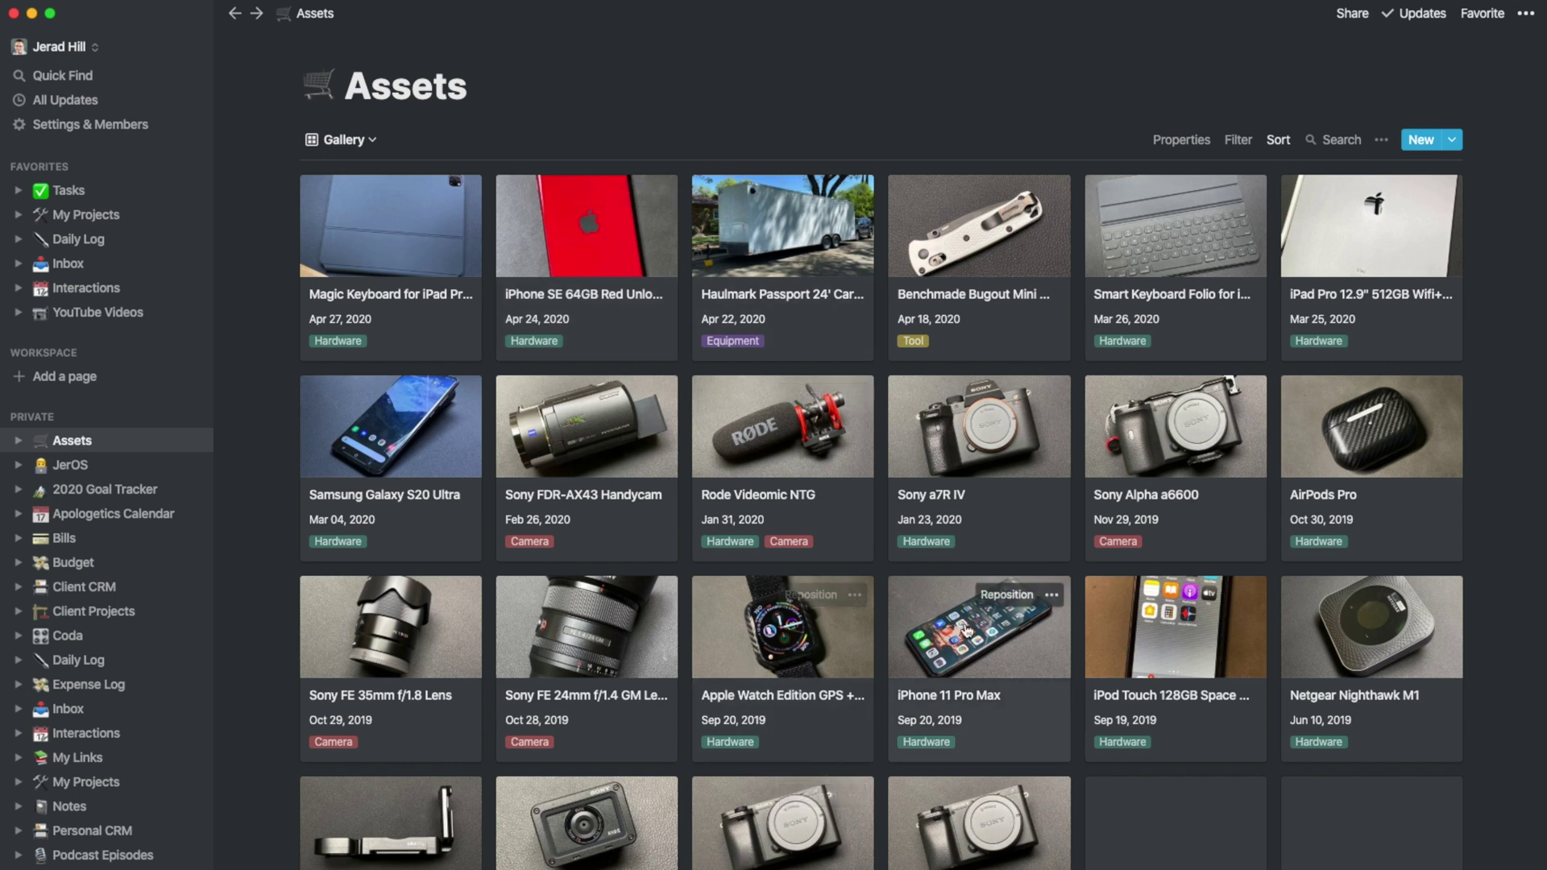
click(794, 631)
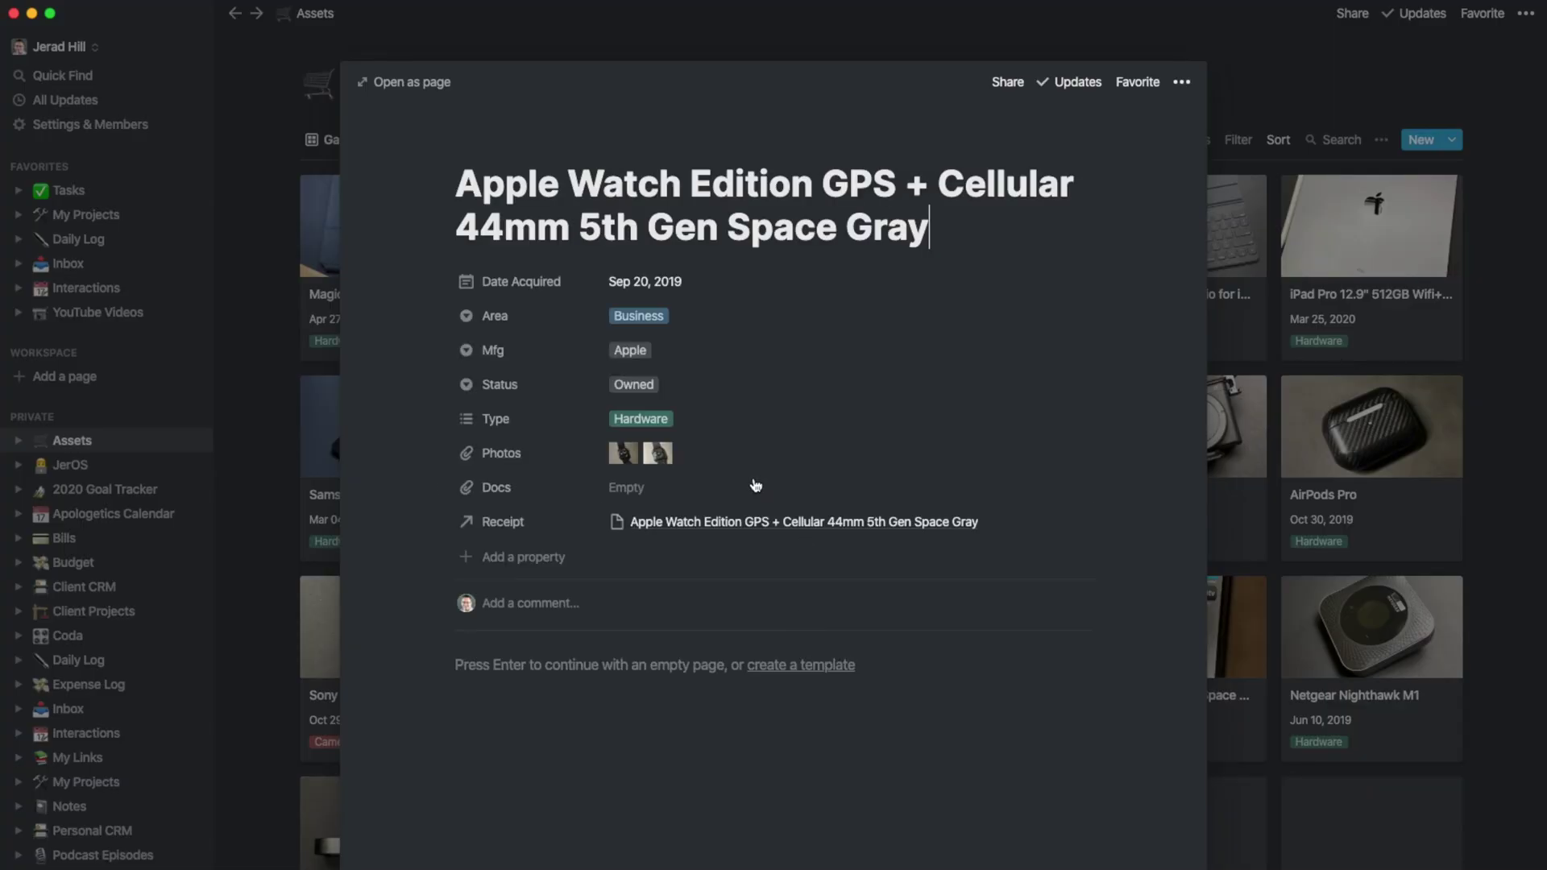
click(632, 465)
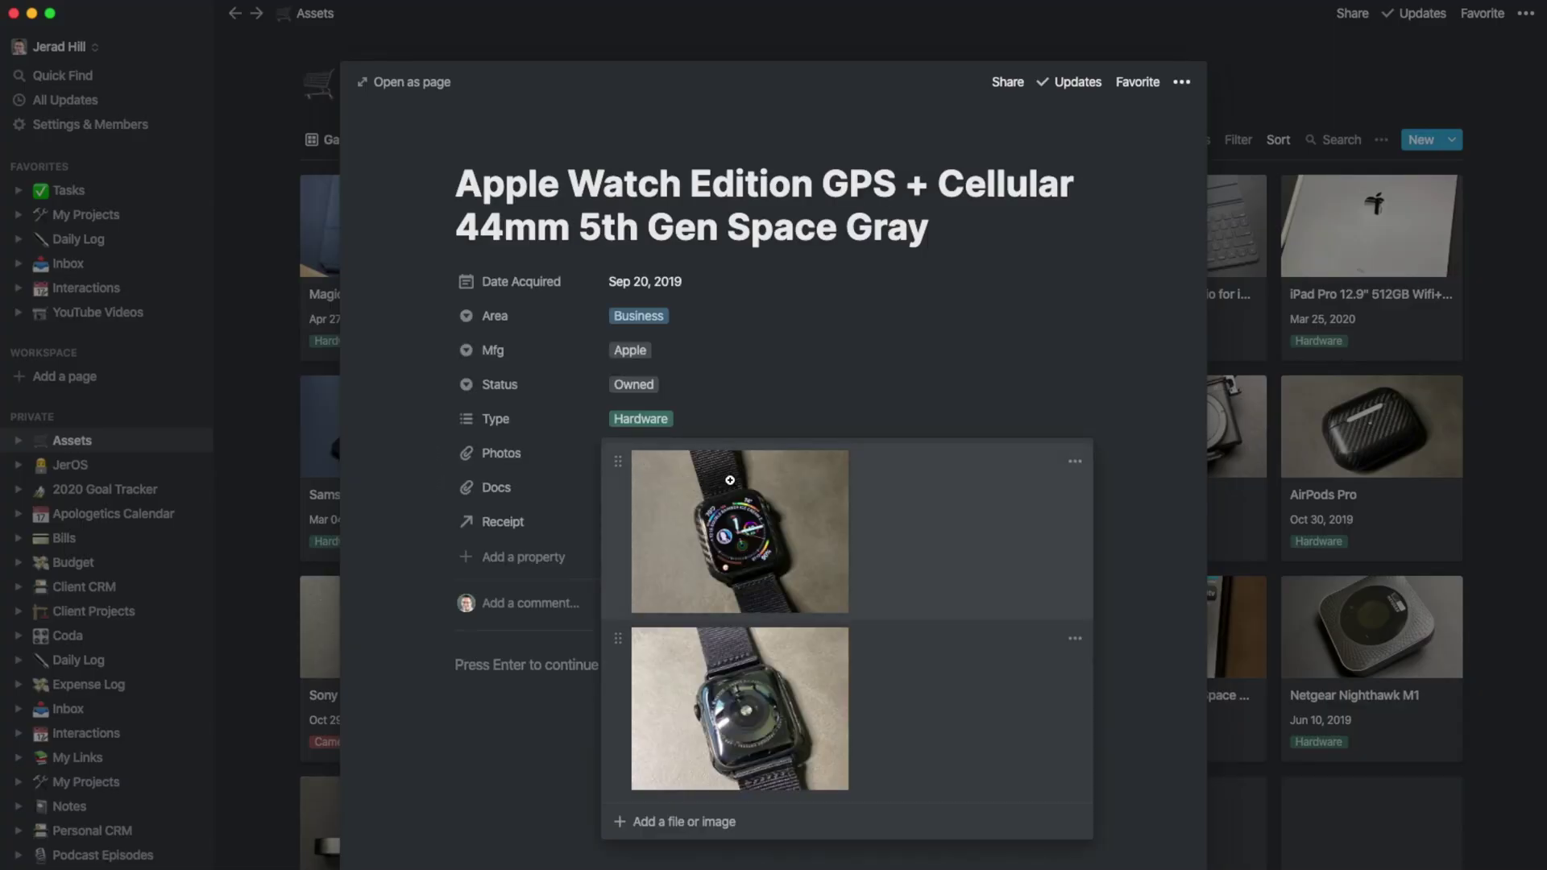
click(535, 790)
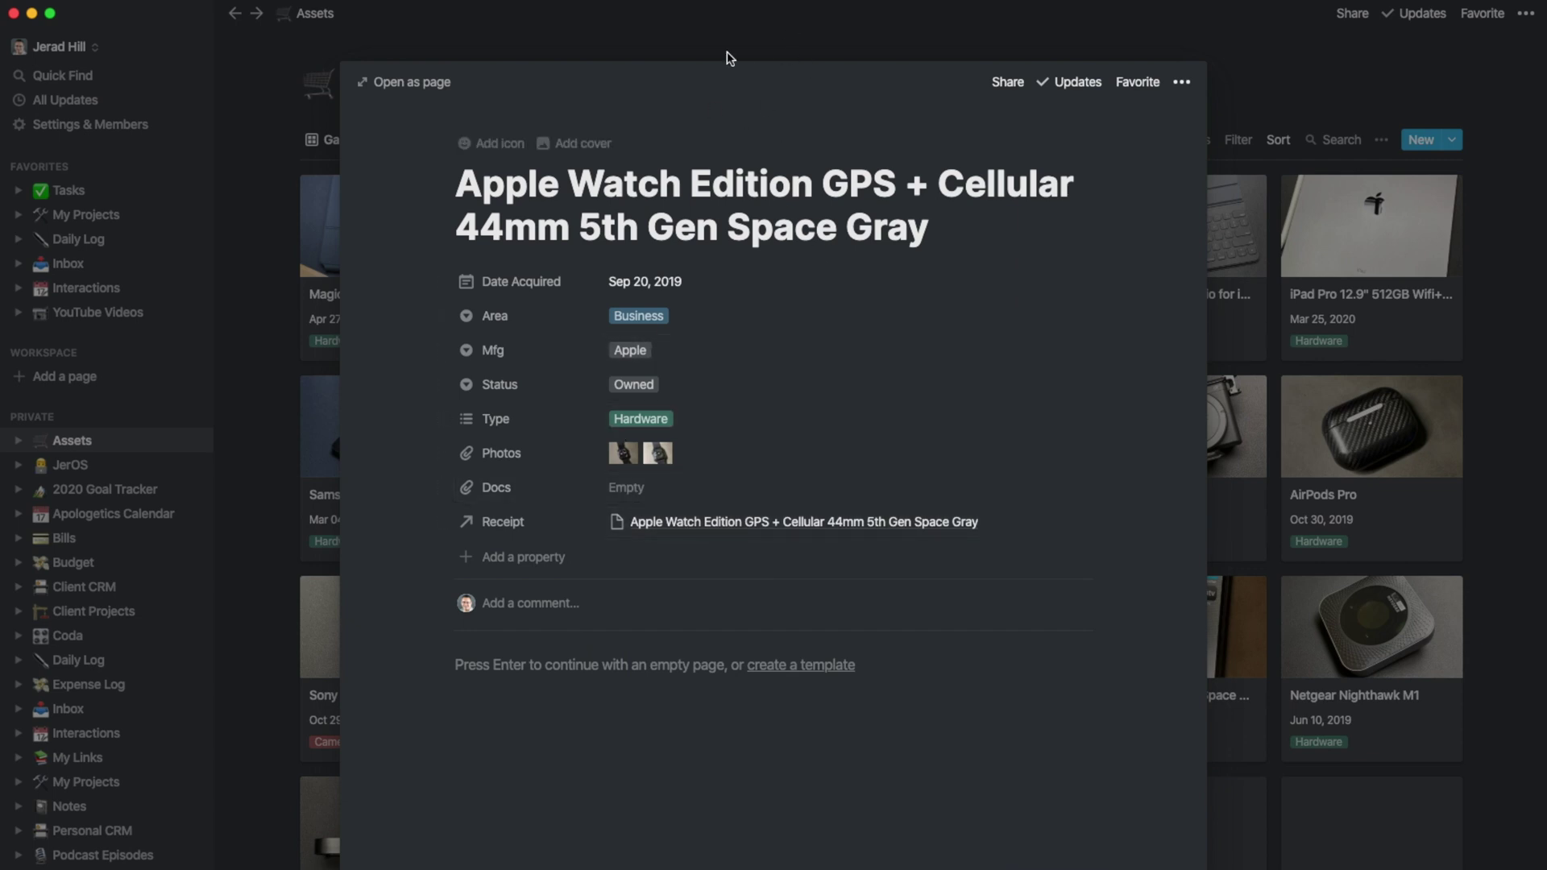
click(770, 47)
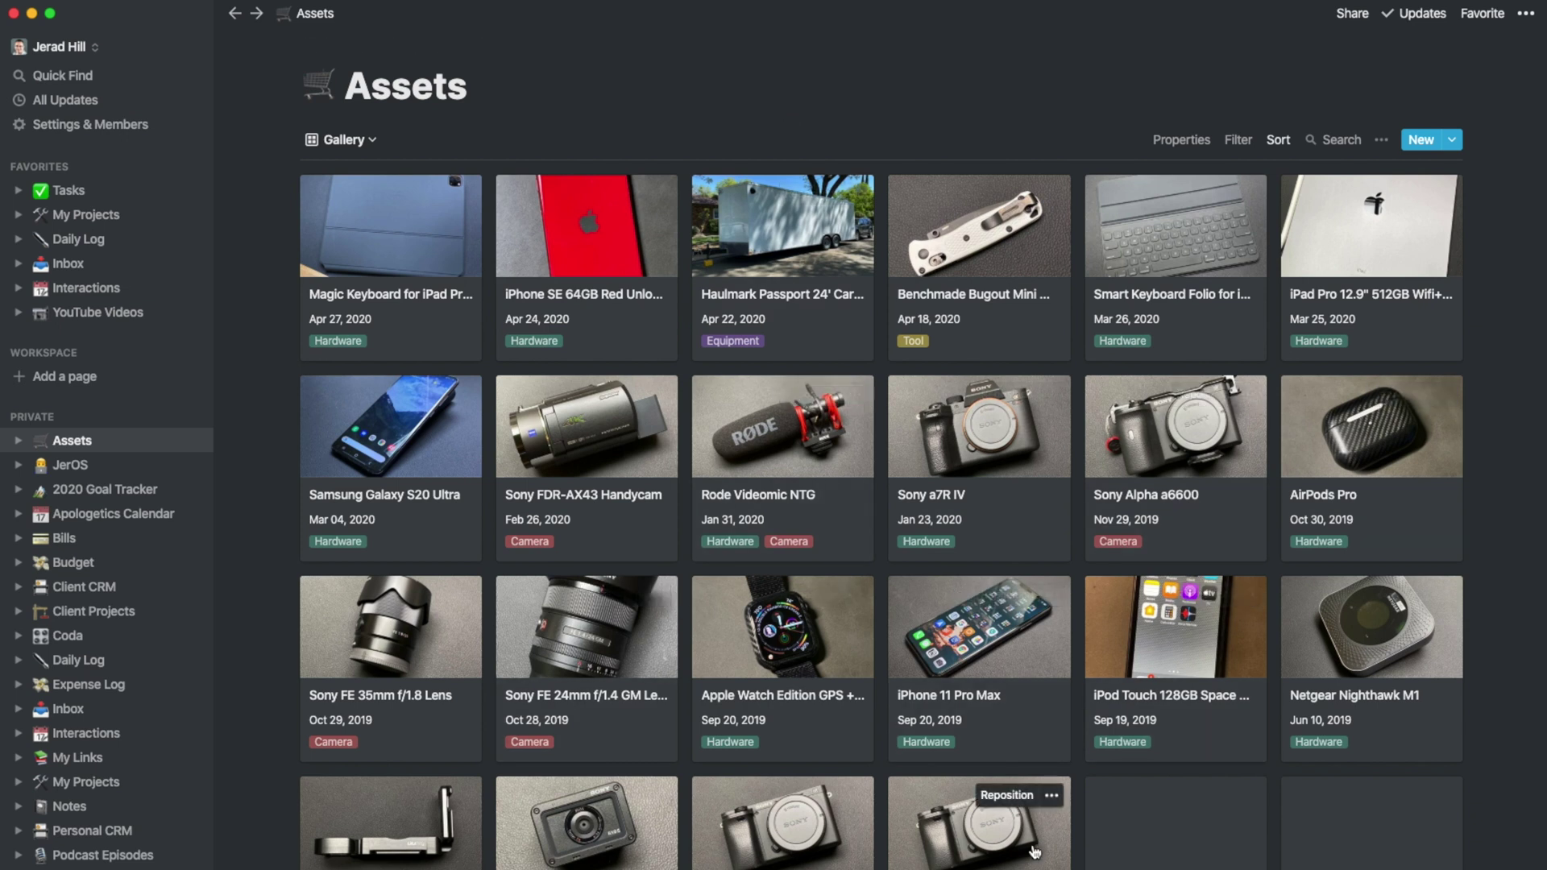
click(636, 482)
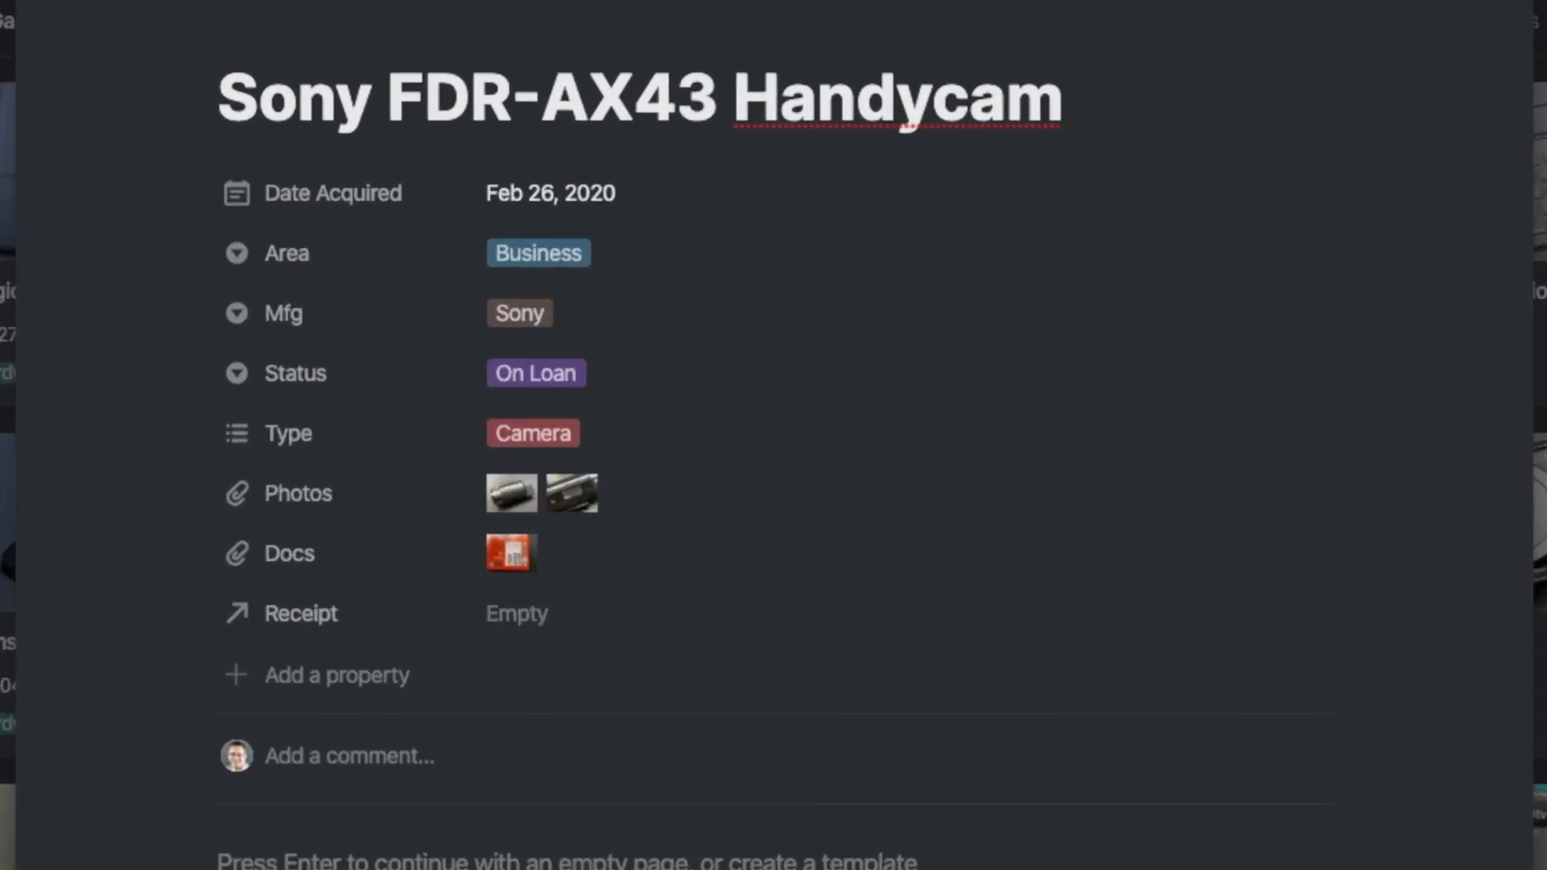
key(Escape)
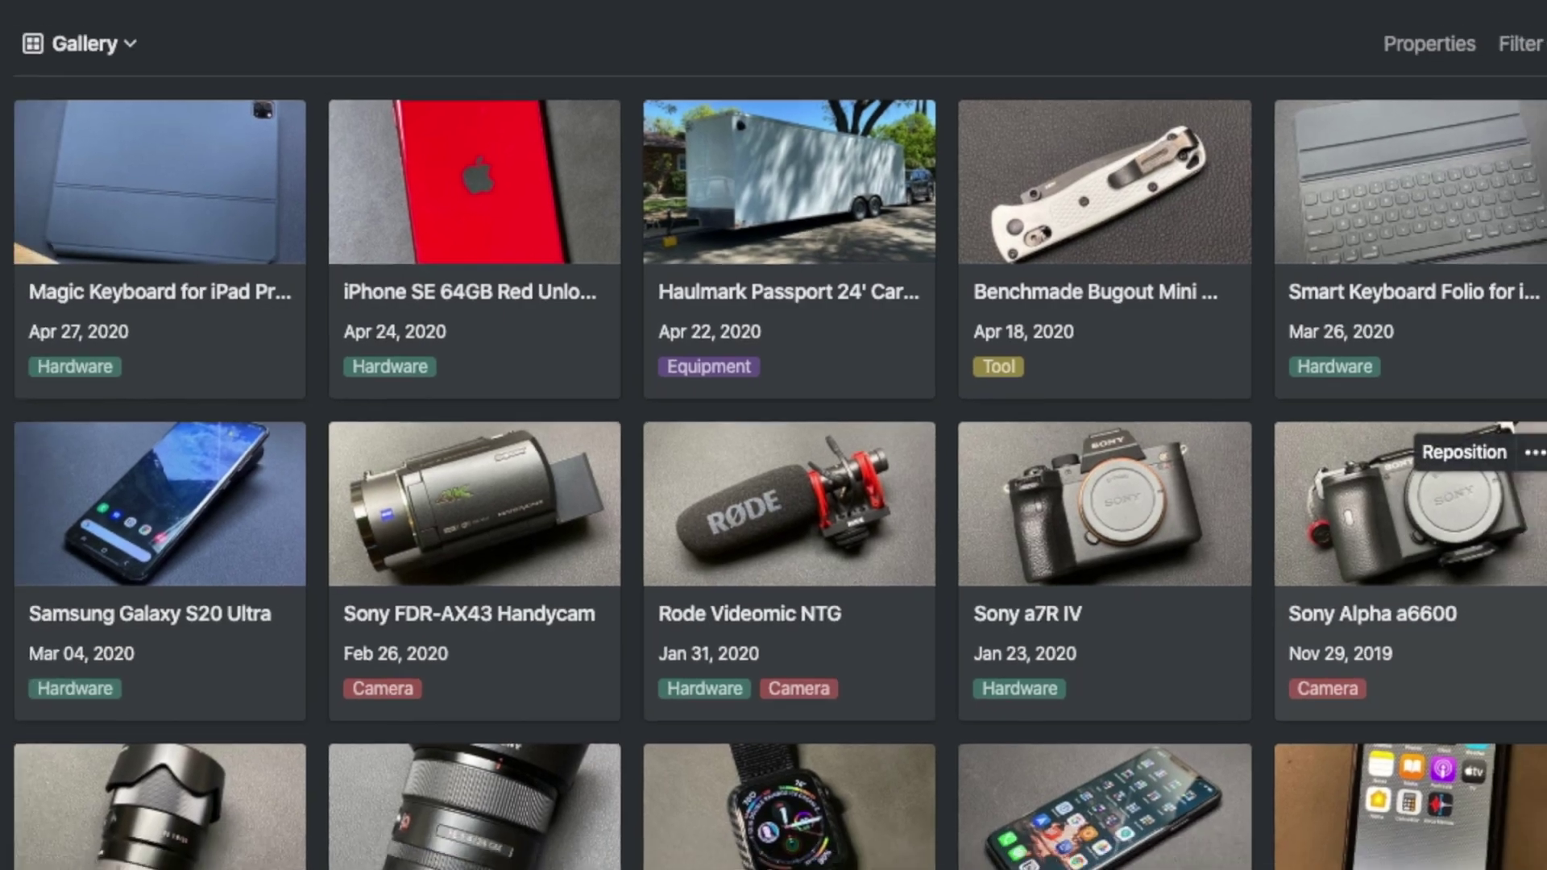
click(1459, 451)
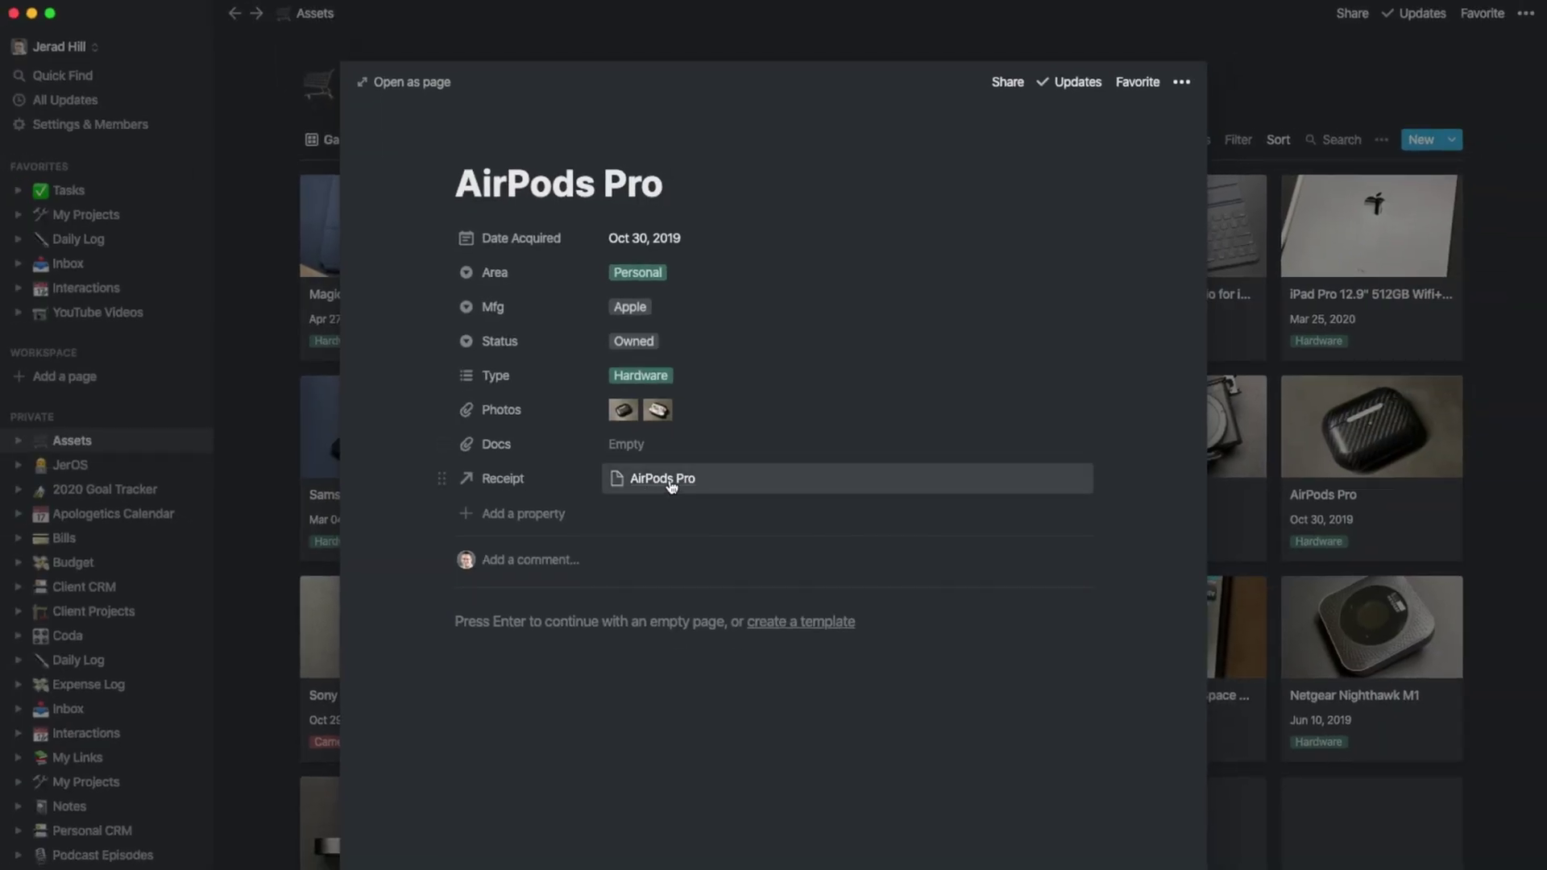
click(670, 486)
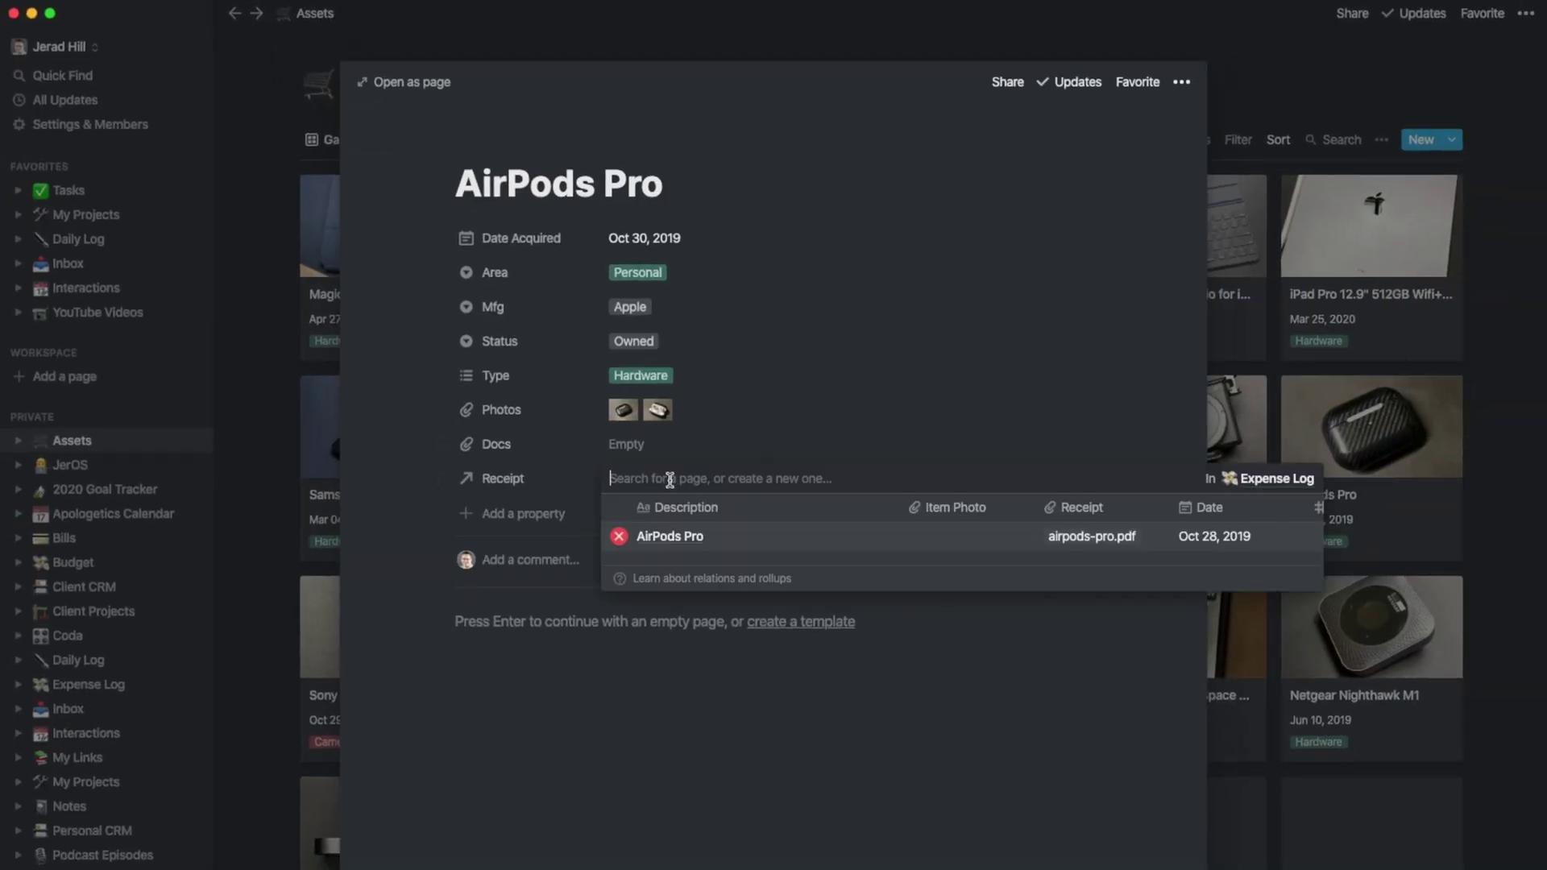
click(684, 537)
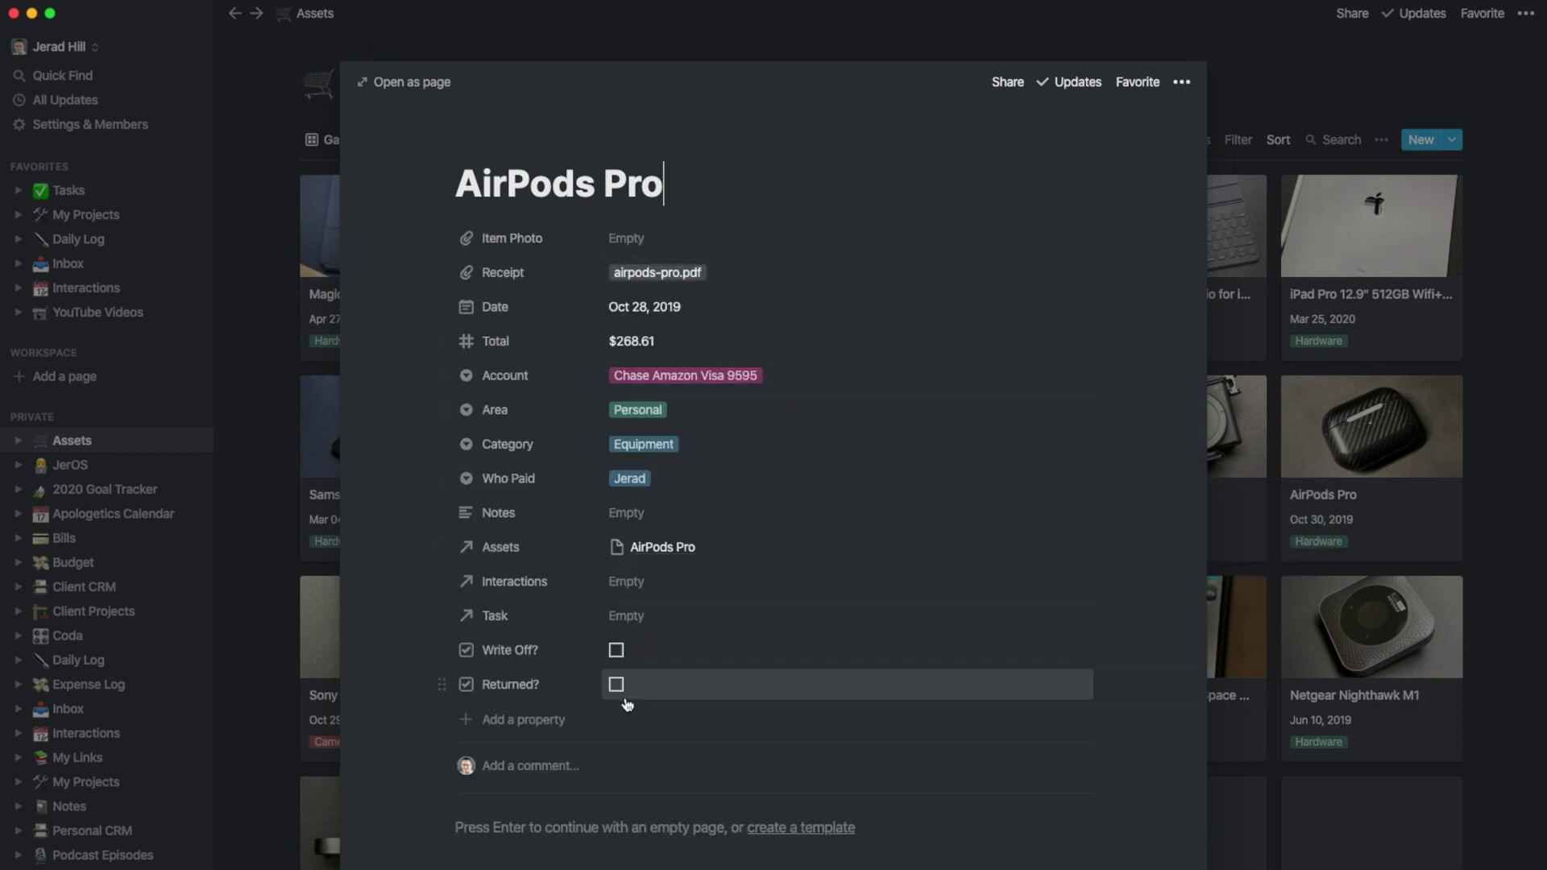
click(1255, 81)
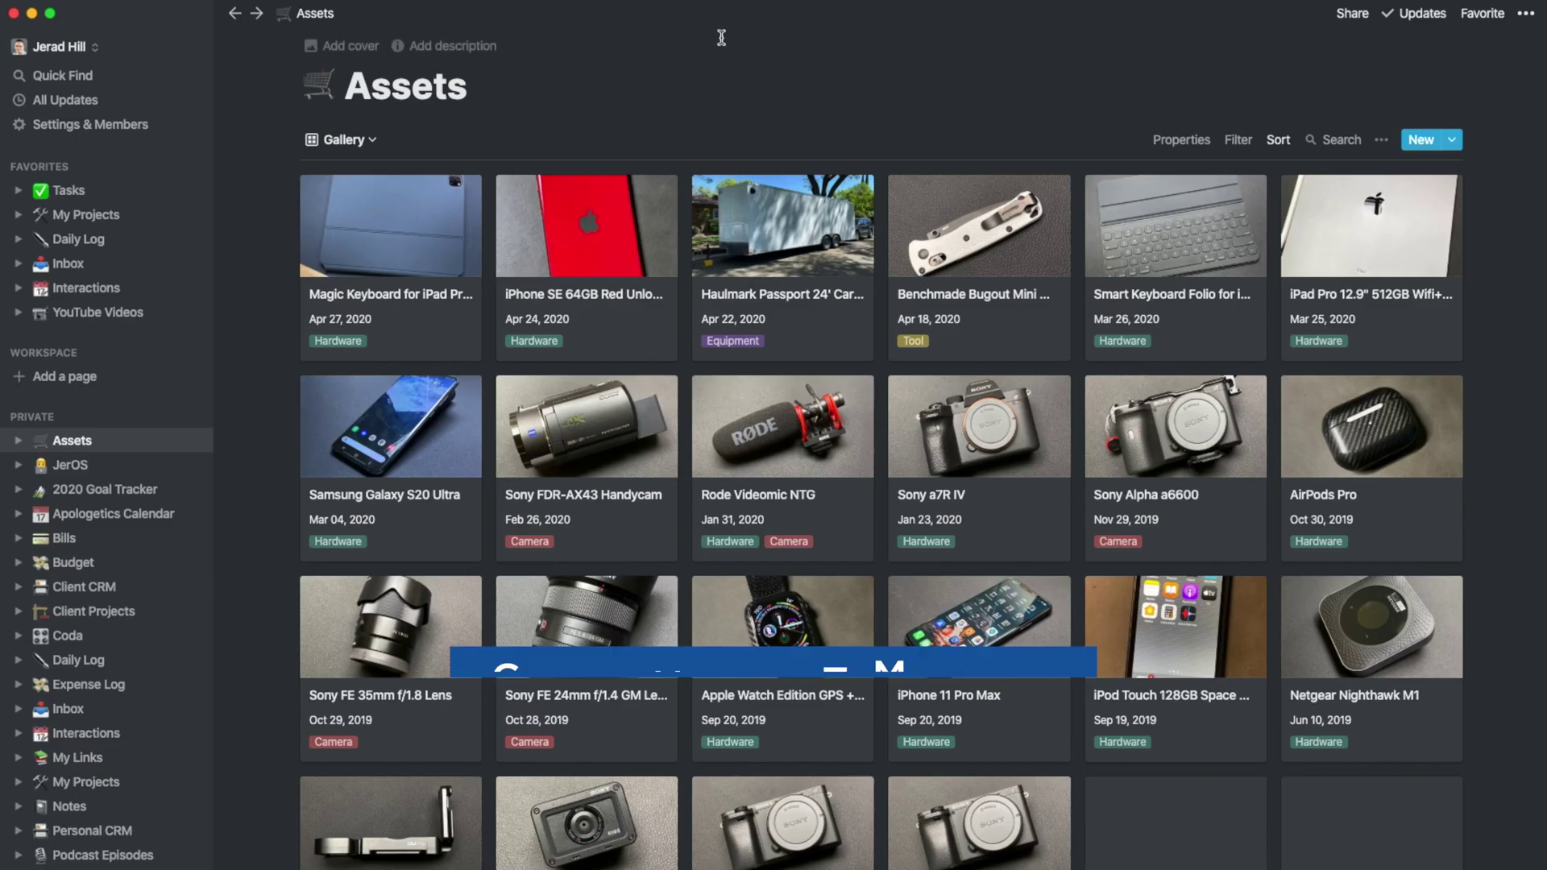